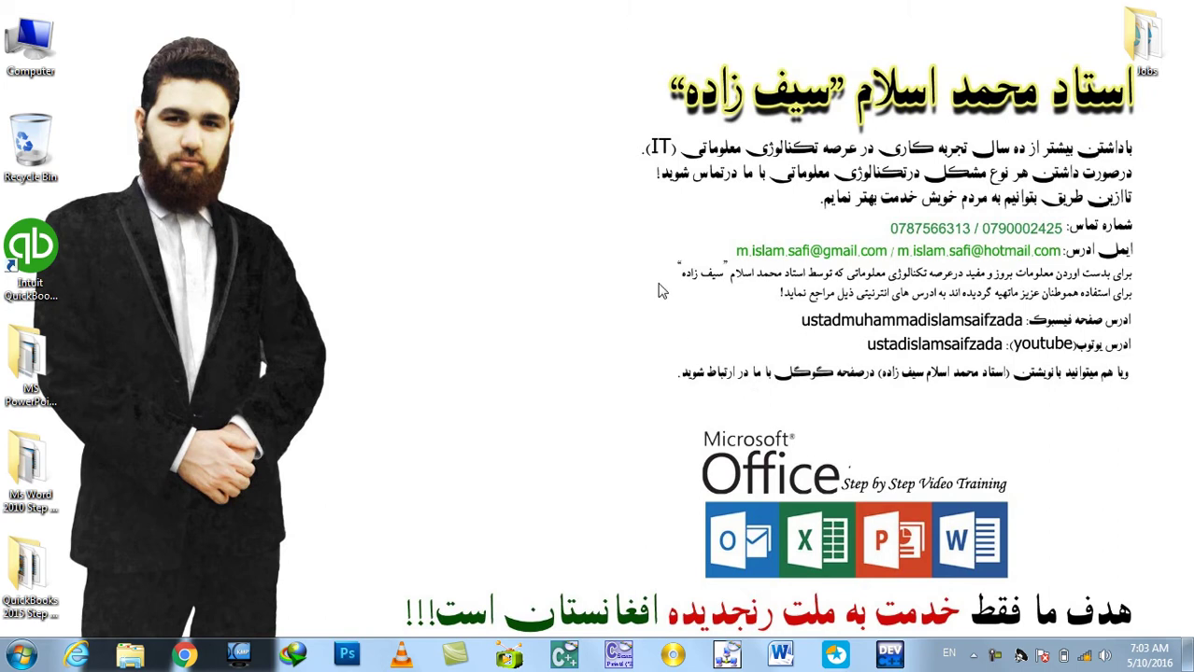
Step: Refresh the desktop, launch Word 2010 with a blank document and show the Developer tab
right_click(611, 202)
left_click(655, 252)
left_click(780, 654)
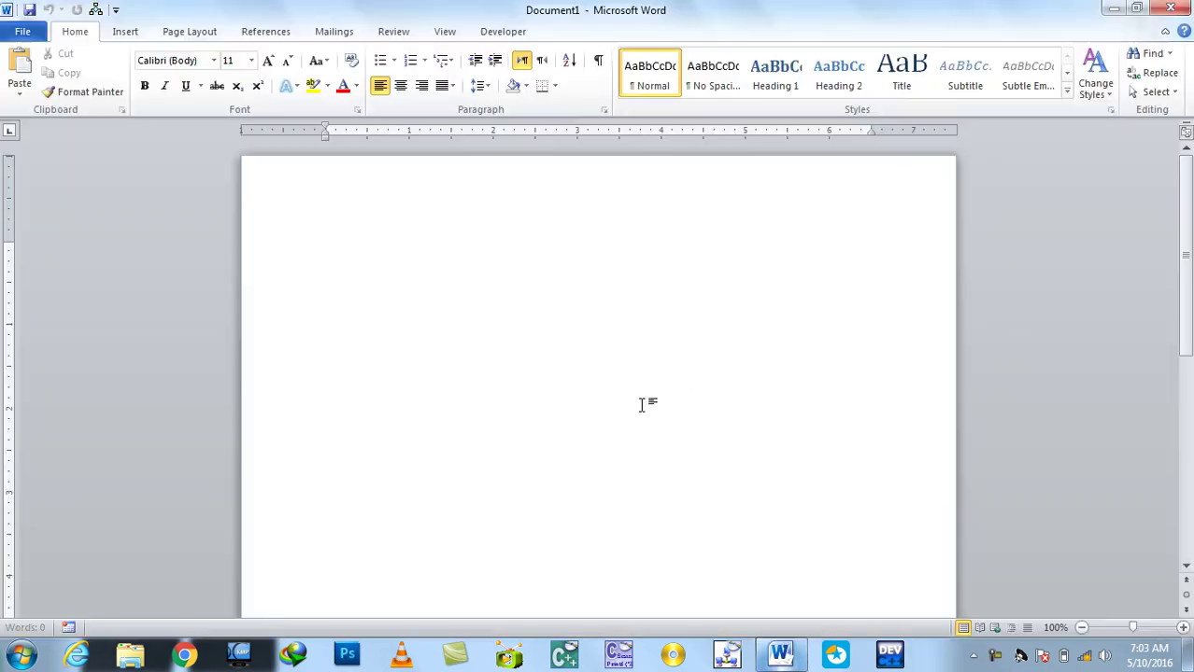
left_click(521, 34)
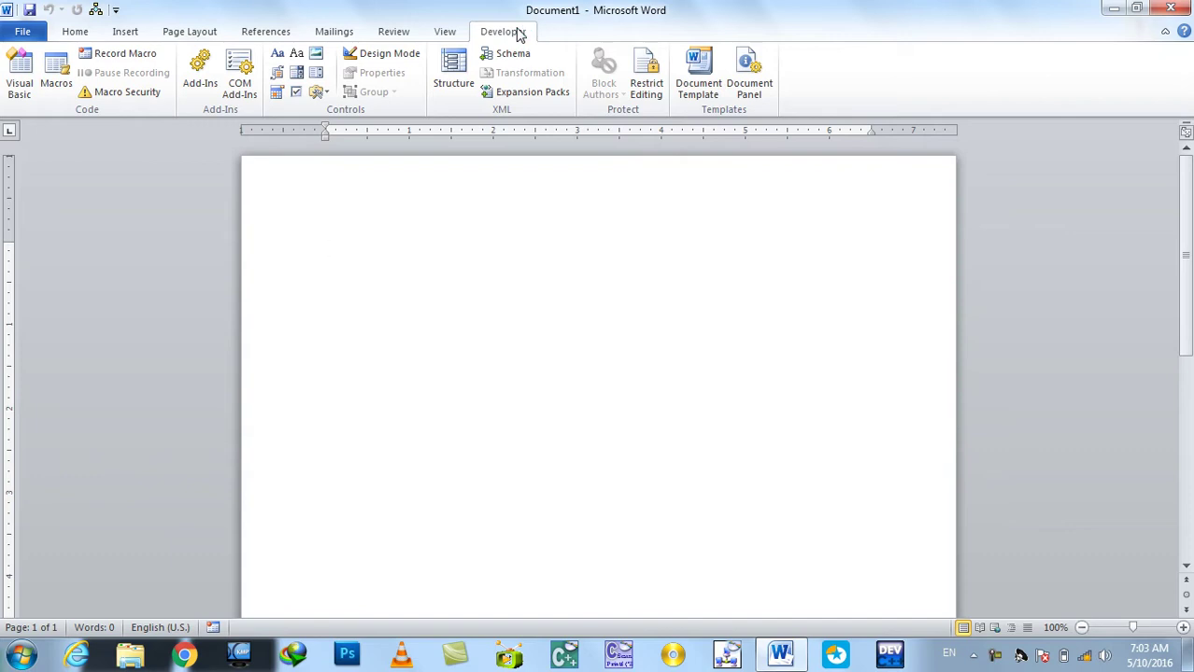
Step: Type the title 'Basic to Advance Level Calculator' and make it centred, bold and larger
type("Basic to Advance")
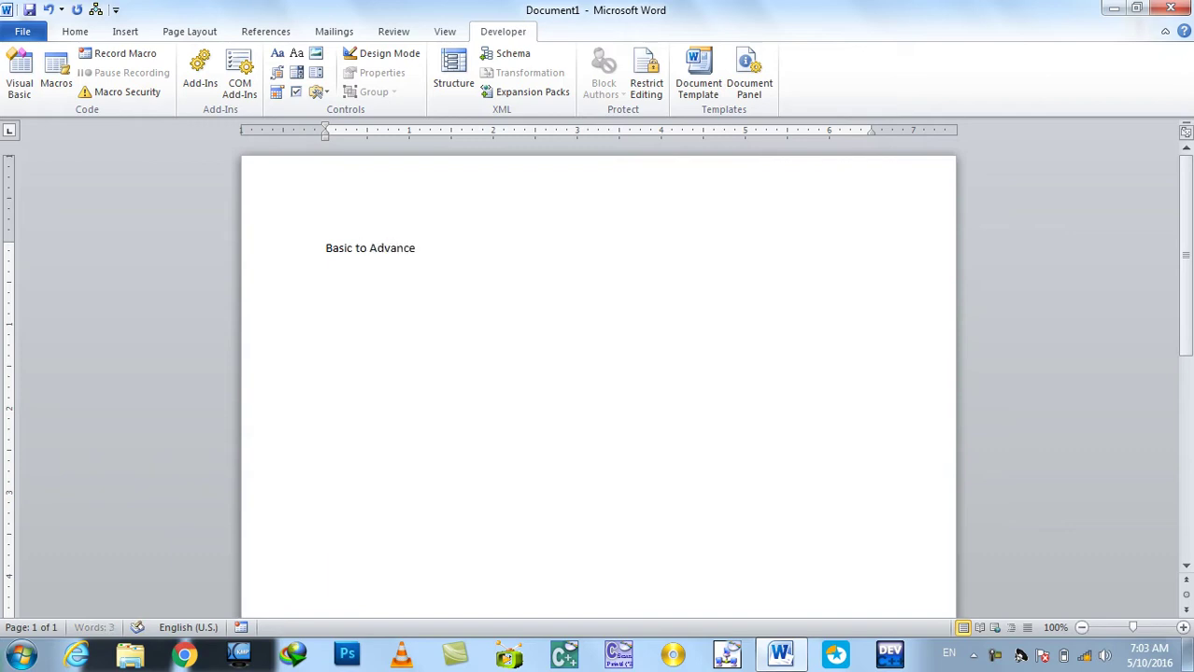
type(" Level Ca")
type("lculator")
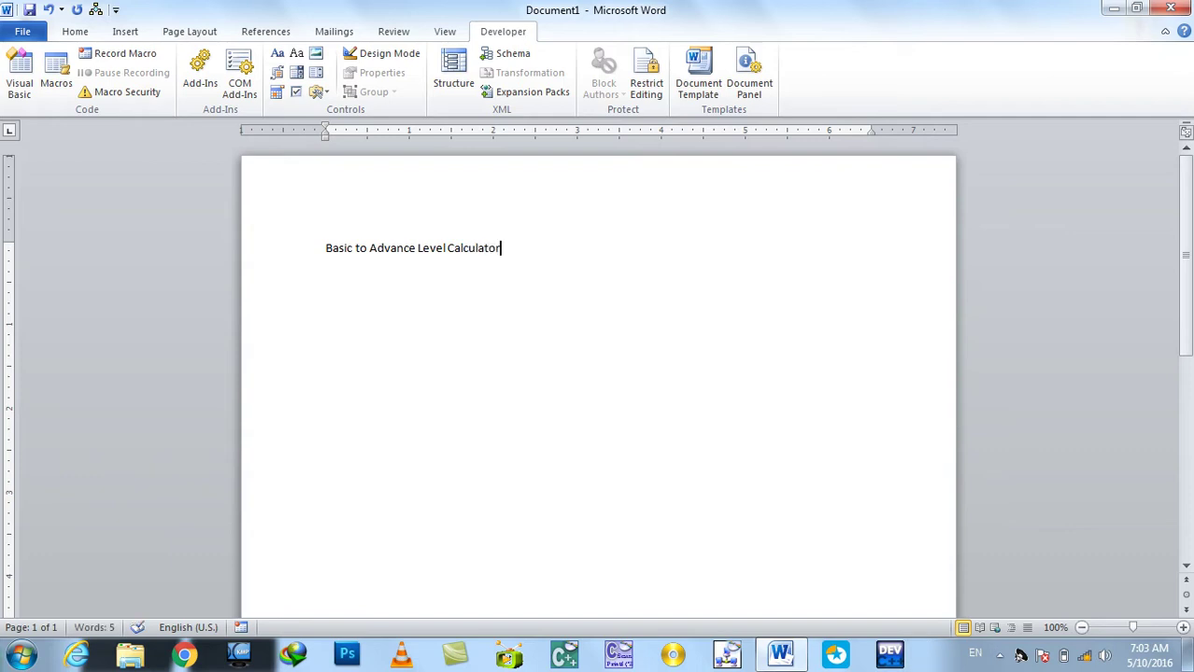
key("Return")
triple_click(479, 250)
key("ctrl+e")
key("ctrl+b")
key("ctrl+bracketright")
key("ctrl+bracketright")
key("ctrl+bracketright")
key("ctrl+bracketright")
key("ctrl+bracketright")
key("ctrl+bracketright")
key("ctrl+bracketright")
key("ctrl+bracketright")
key("ctrl+bracketright")
key("ctrl+bracketright")
key("ctrl+bracketright")
key("ctrl+bracketright")
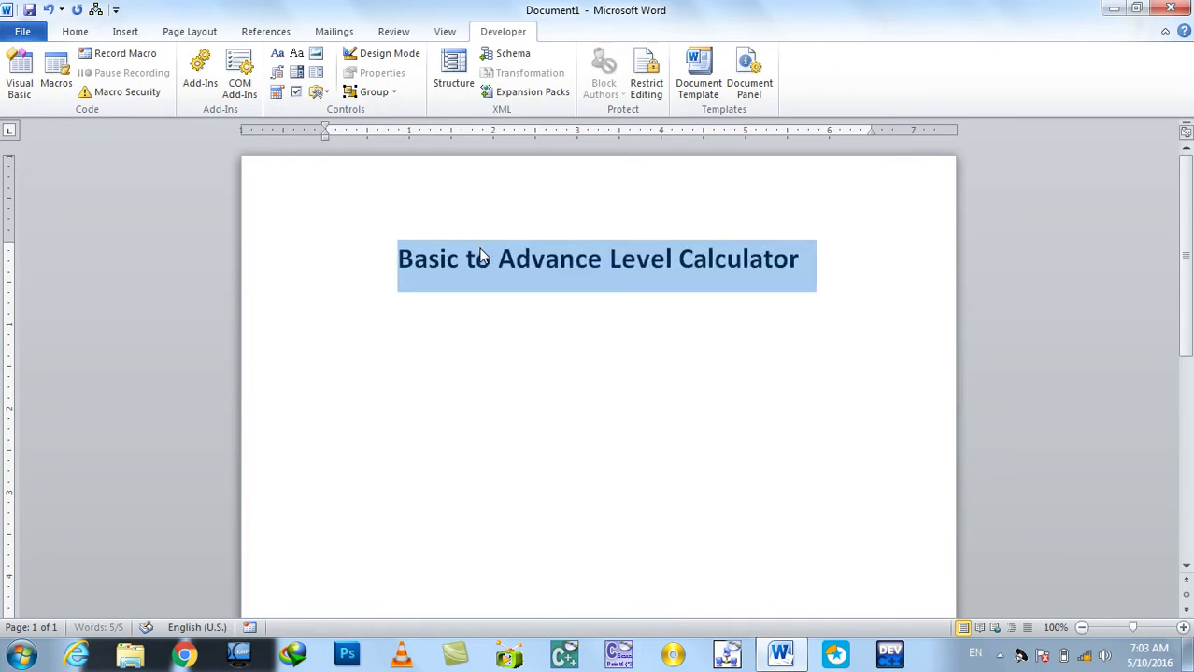
key("ctrl+bracketright")
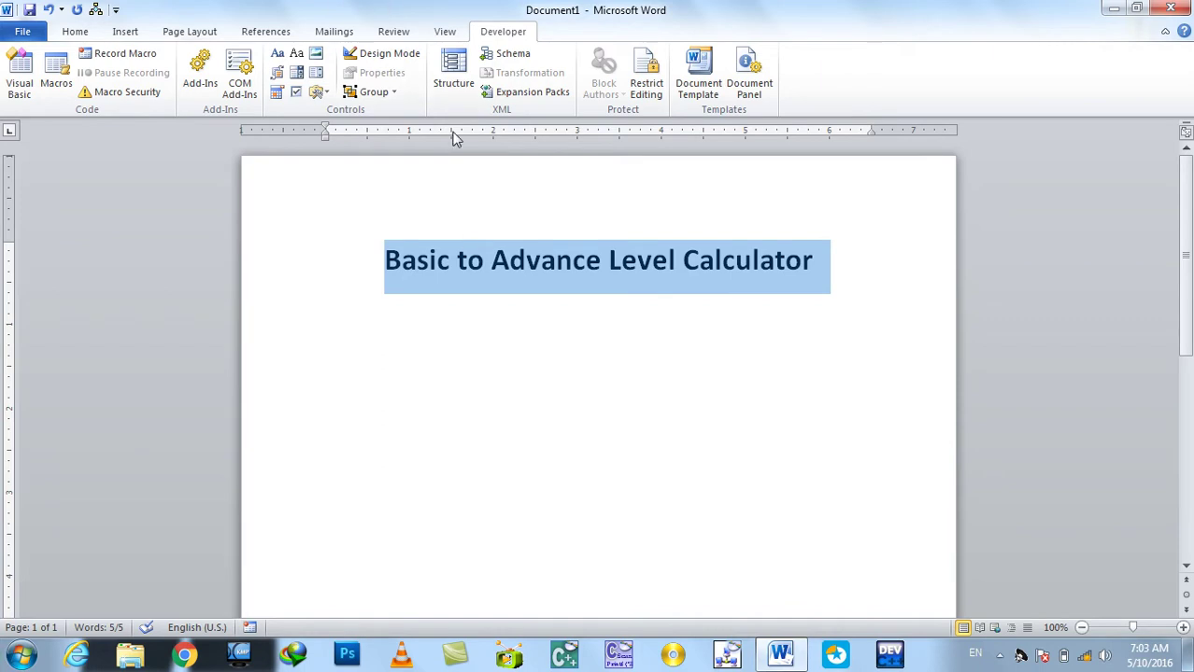
Step: Save the document as 'Basic to Advance Level Calculator'
left_click(420, 329)
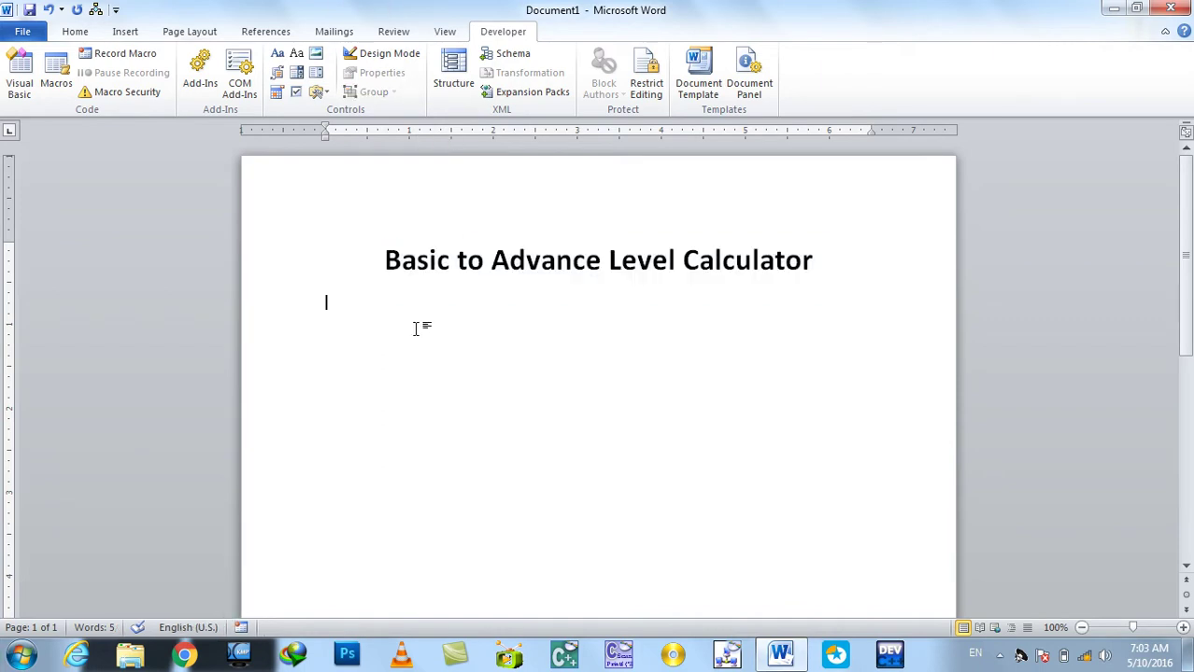
key("ctrl+s")
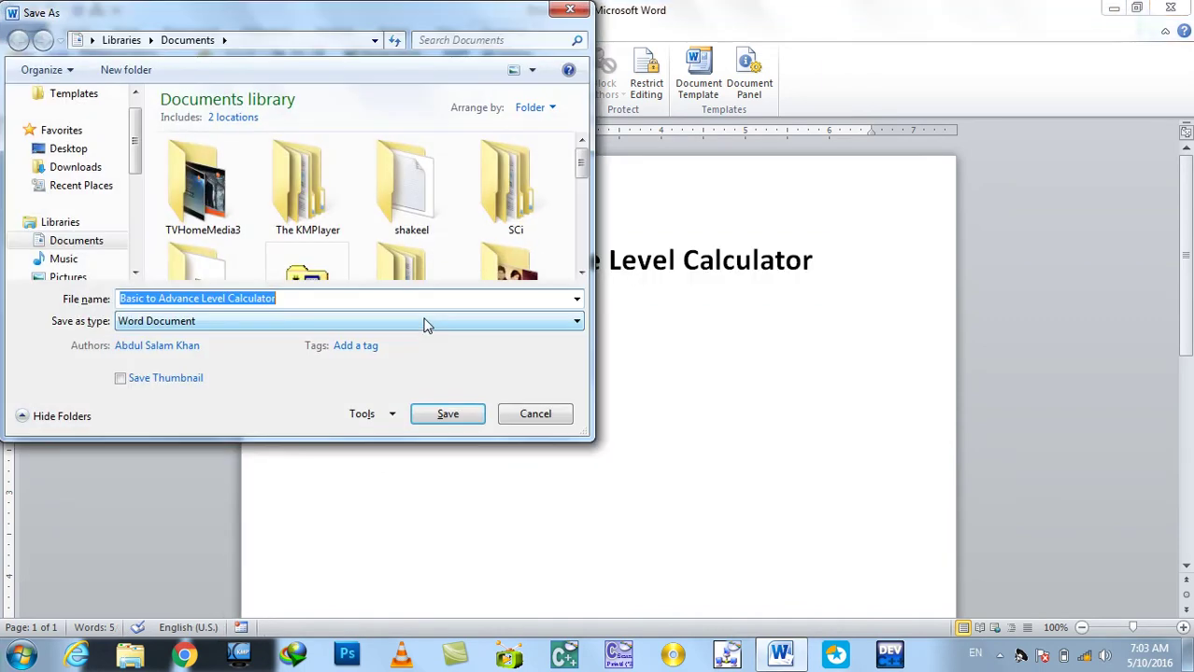
key("Return")
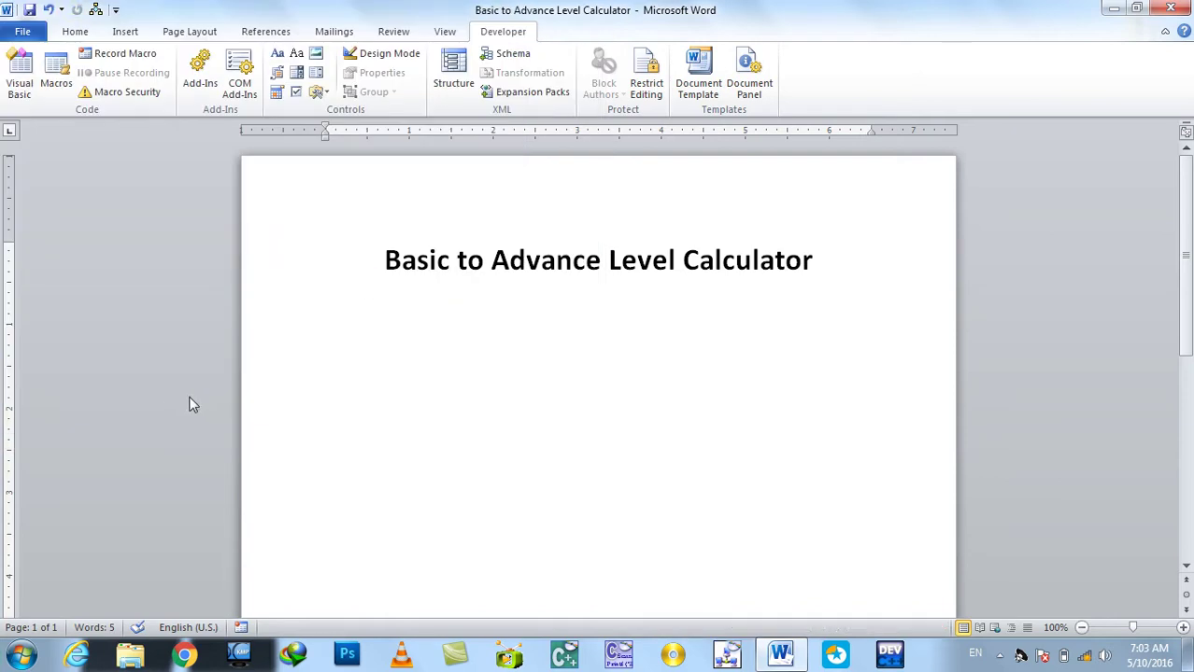
Step: Insert an ActiveX text box below the title and make it wider and taller
left_click(319, 92)
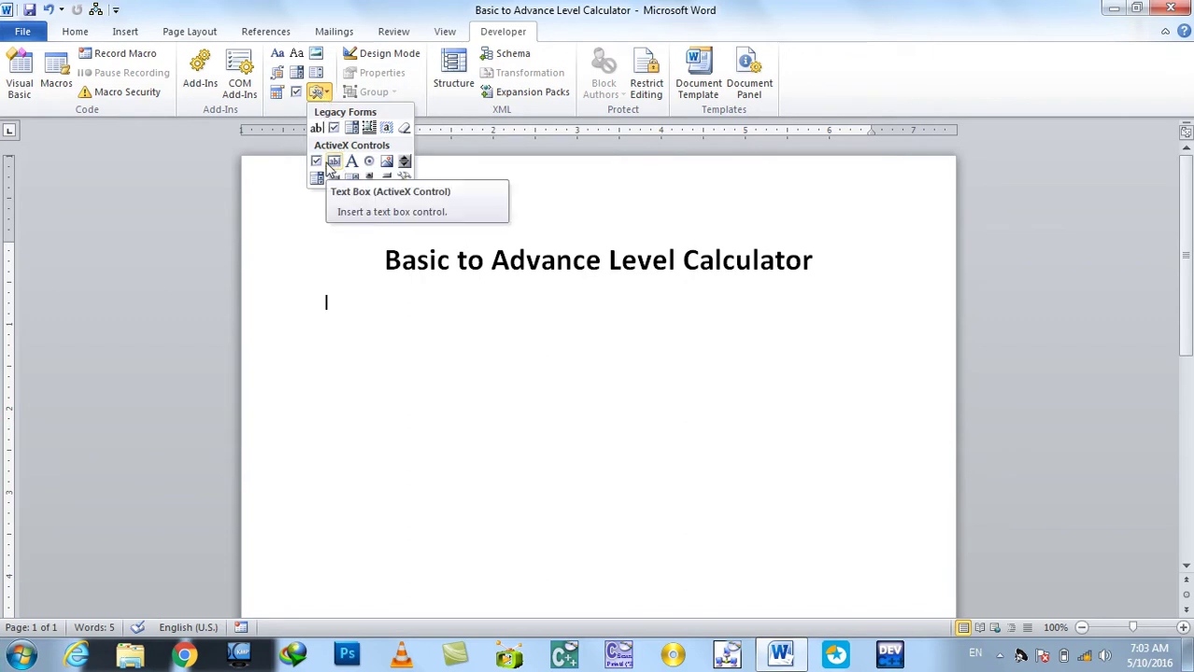
left_click(333, 164)
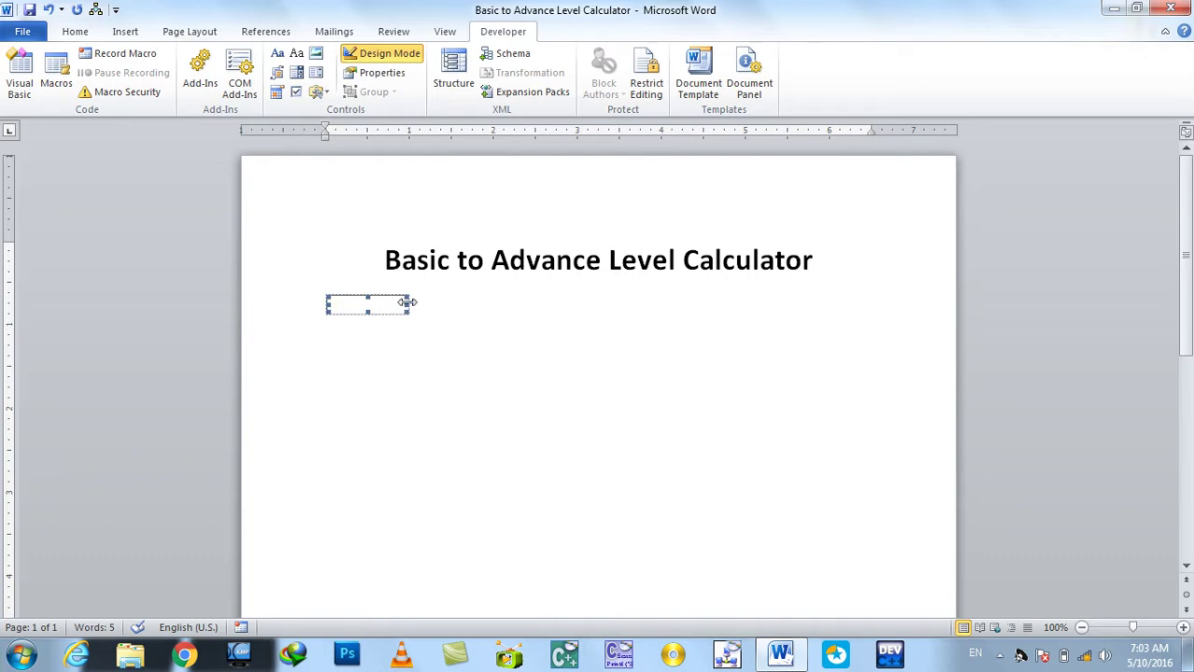
left_click_drag(416, 304, 474, 306)
left_click_drag(399, 314, 400, 335)
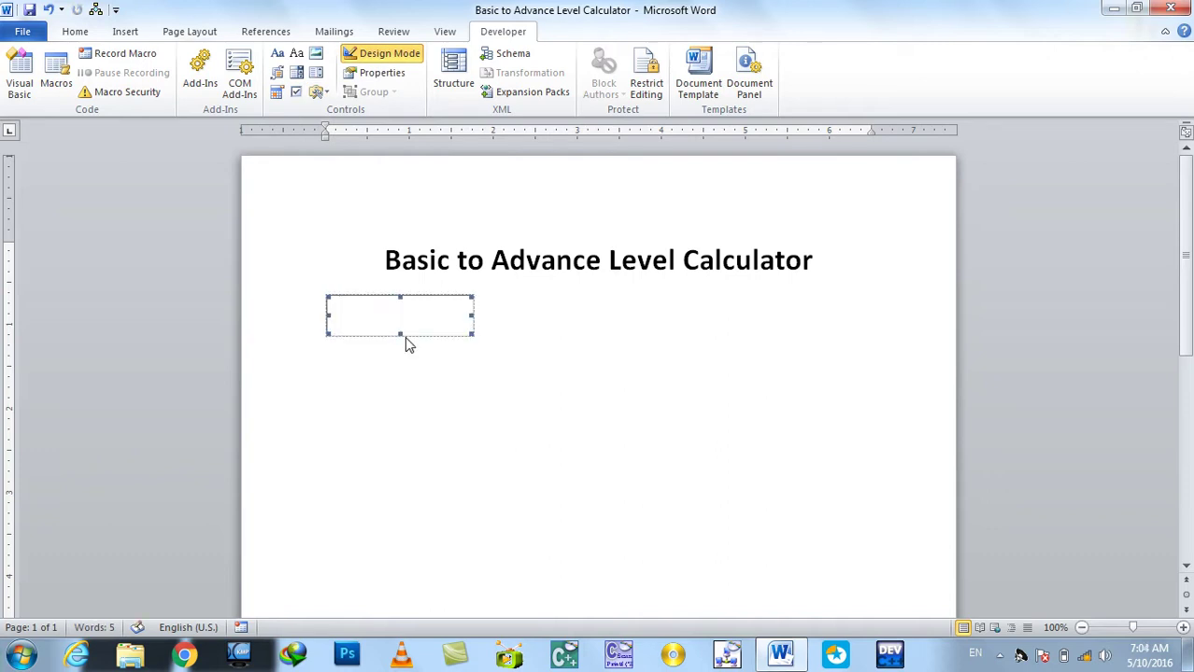
Step: Insert an ActiveX label, Label1, in front of the text box and enlarge it
left_click(319, 314)
key("Left")
key("Left")
key("Right")
key("Right")
left_click(320, 311)
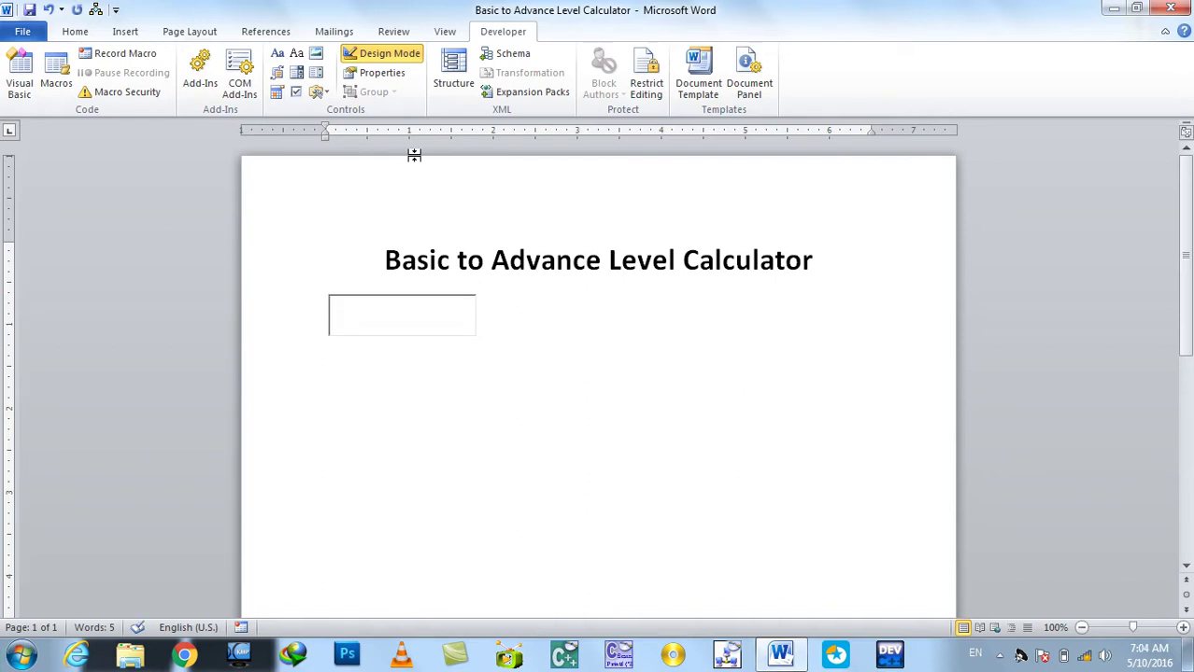
left_click(320, 95)
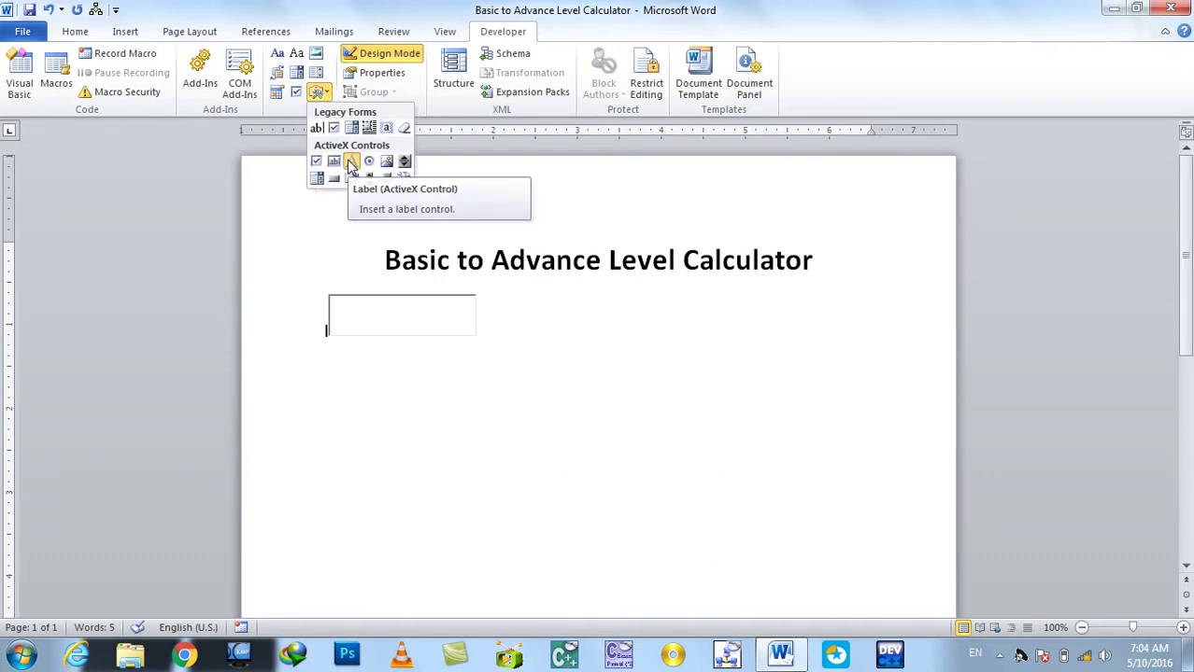
left_click(351, 162)
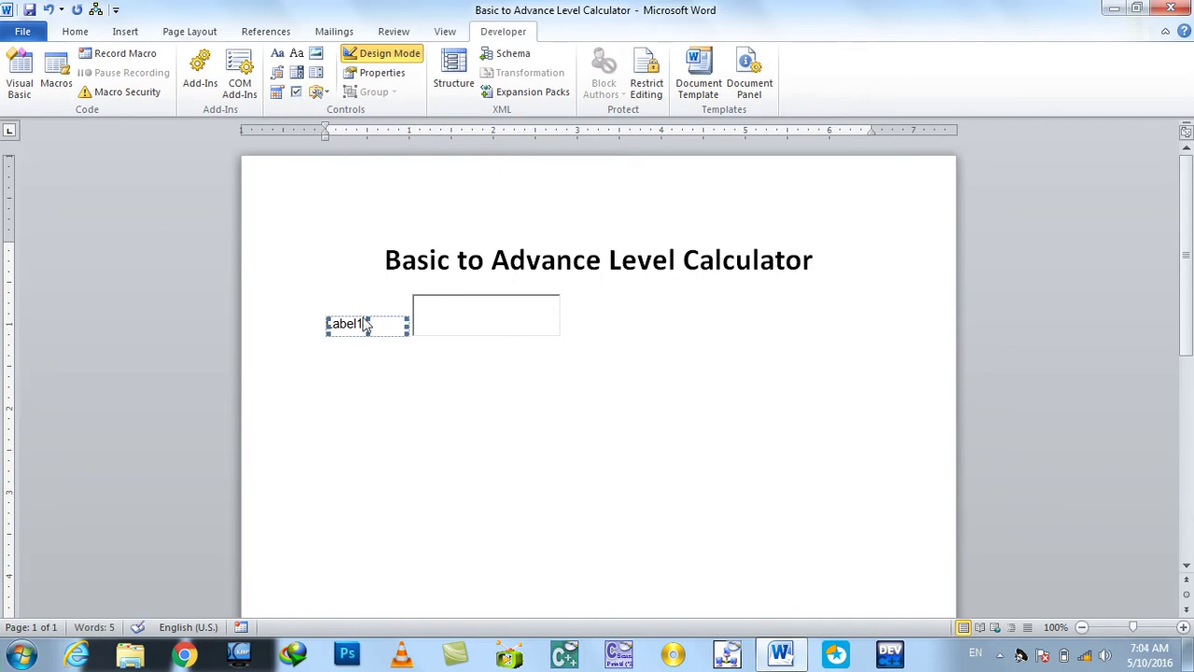
left_click_drag(368, 320, 368, 297)
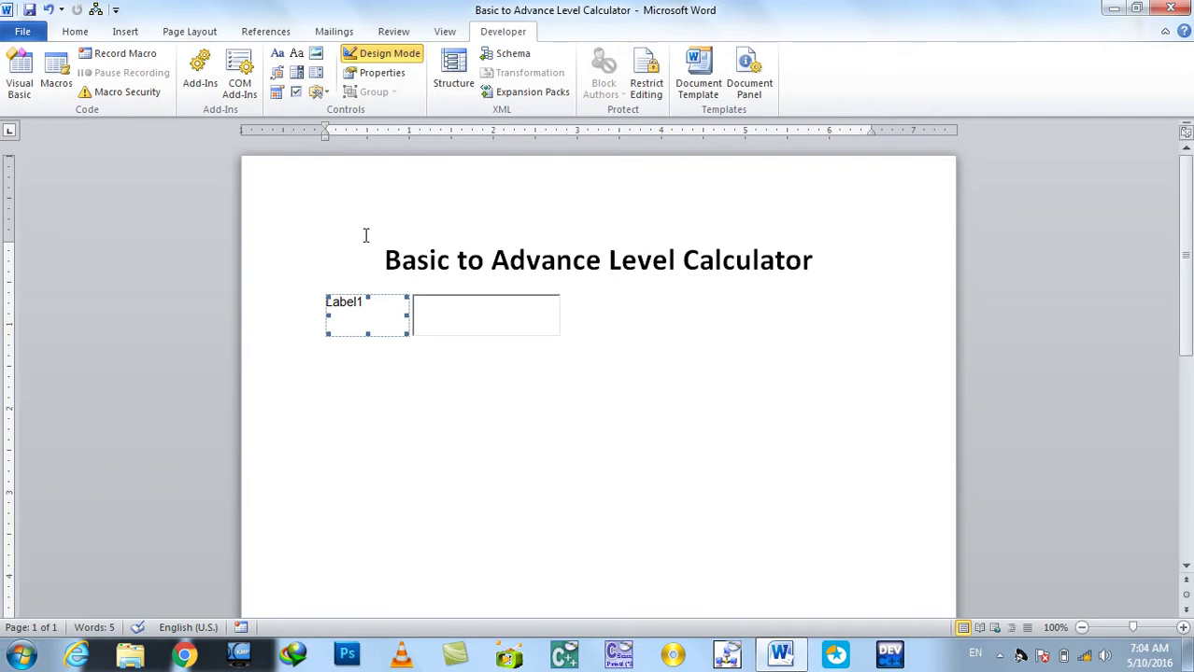
left_click_drag(409, 315, 442, 314)
Step: Reduce the text box height and shorten the label so the two match
left_click(537, 317)
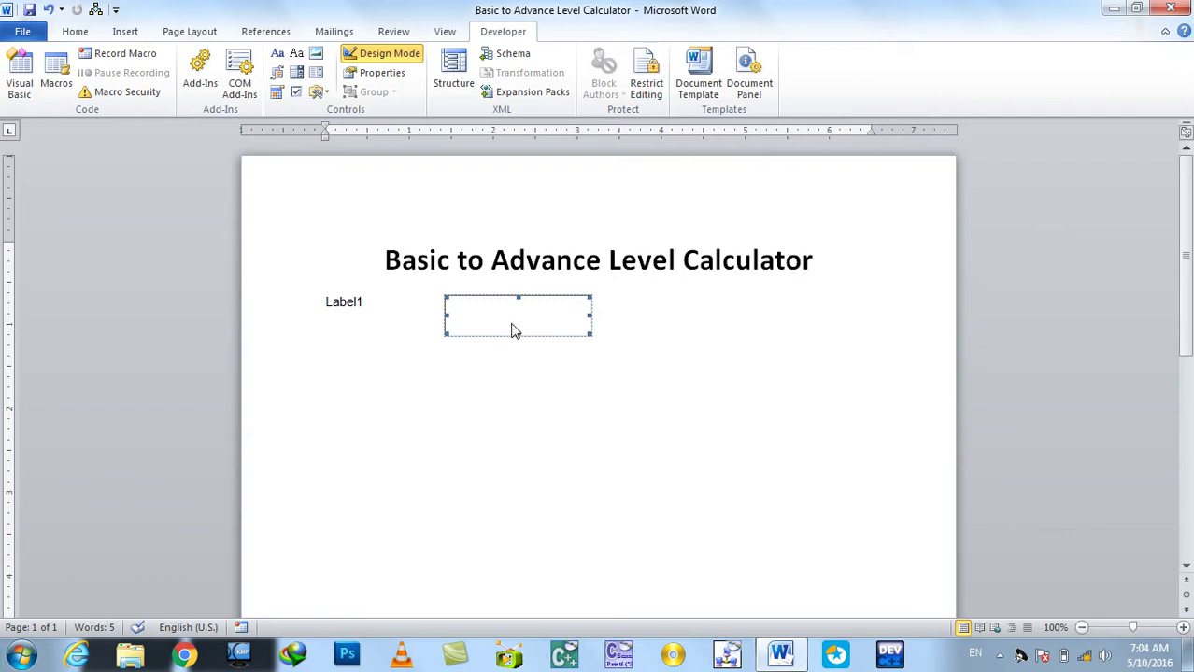
left_click_drag(519, 334, 518, 327)
left_click(356, 312)
left_click_drag(382, 325, 382, 320)
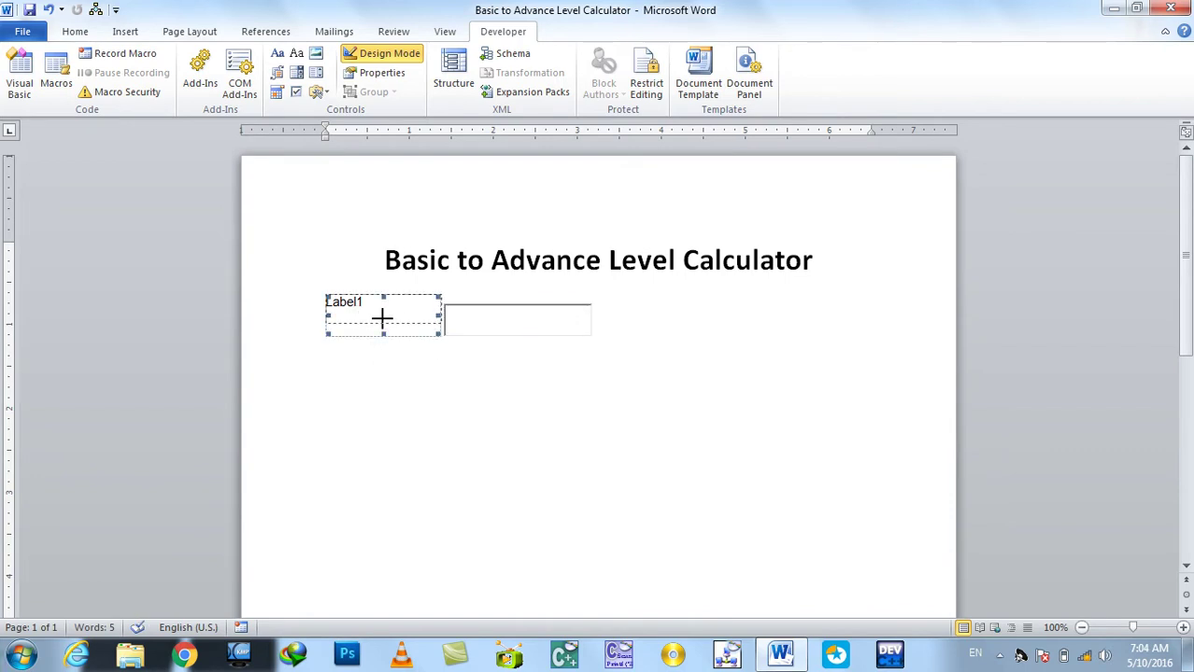
Step: Paste a copy of Label1 and the text box on a new line as the second row
left_click(451, 322)
left_click(398, 304)
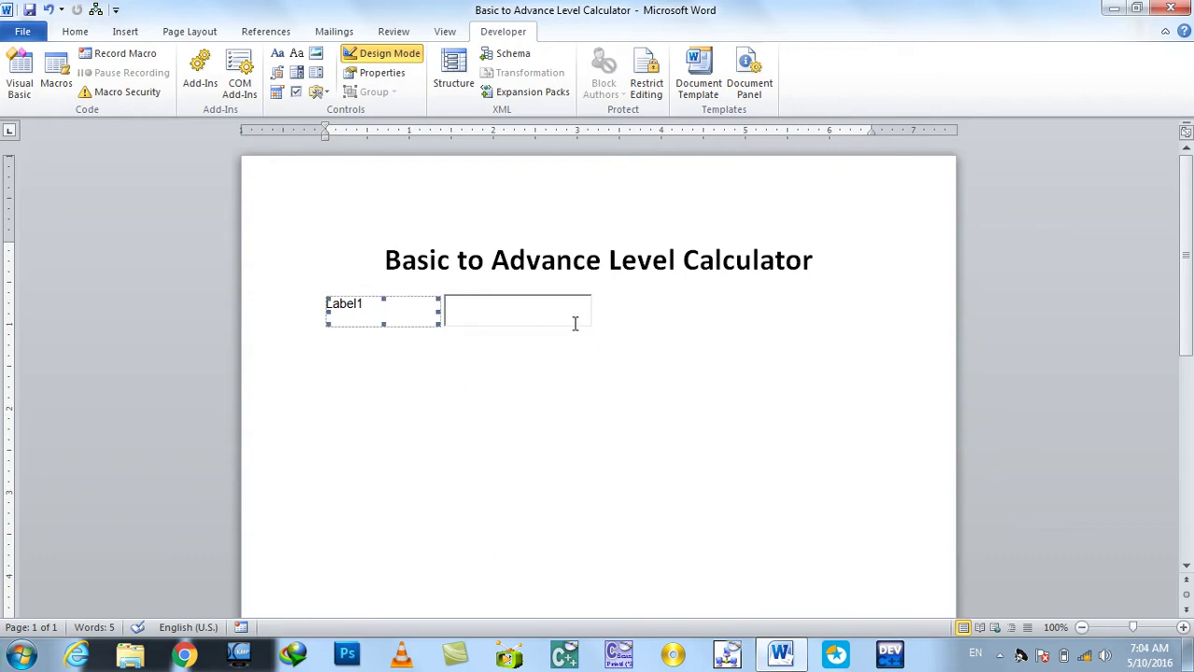
left_click(500, 327)
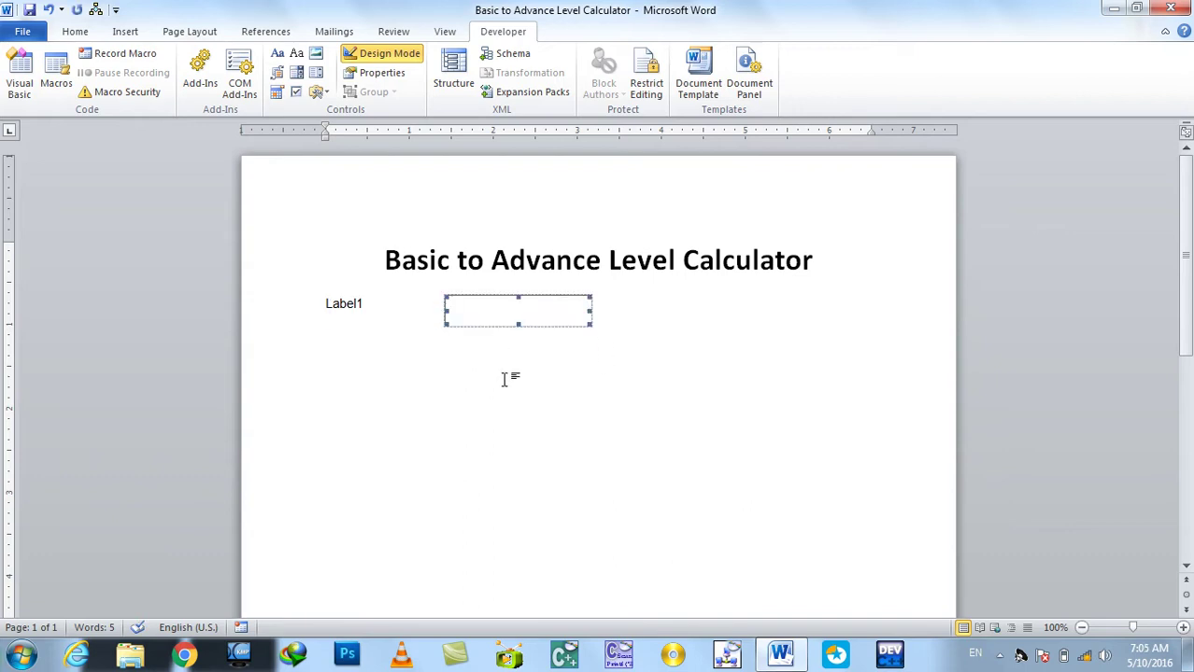
left_click(638, 341)
key("Return")
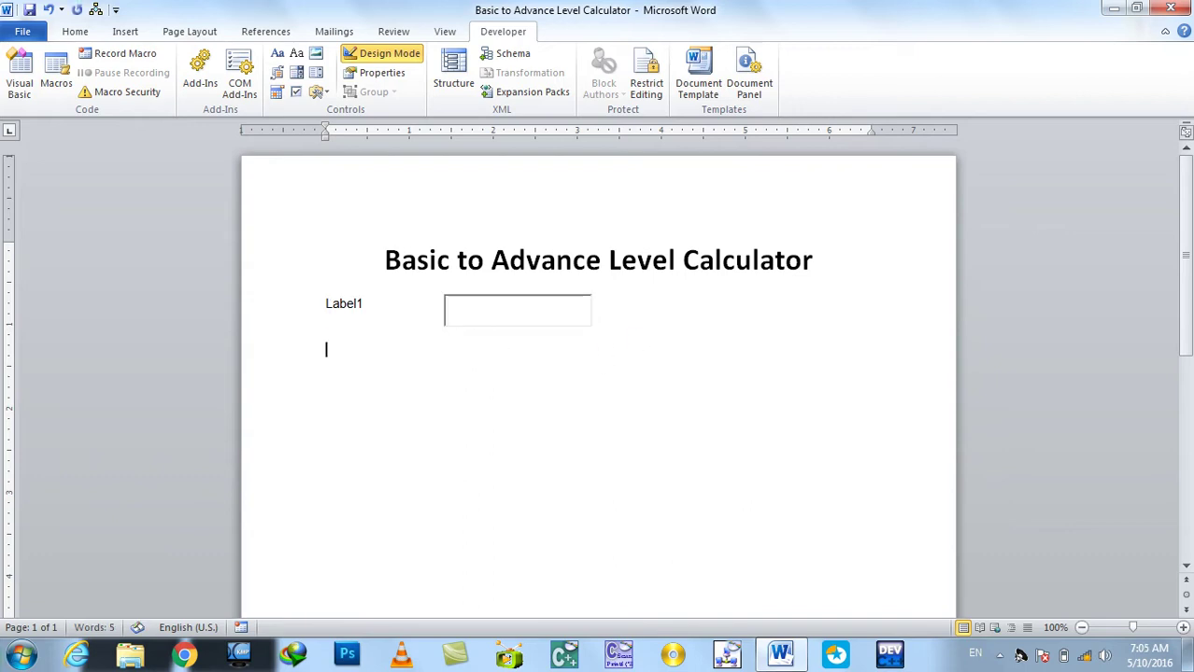
key("ctrl+v")
left_click(561, 322)
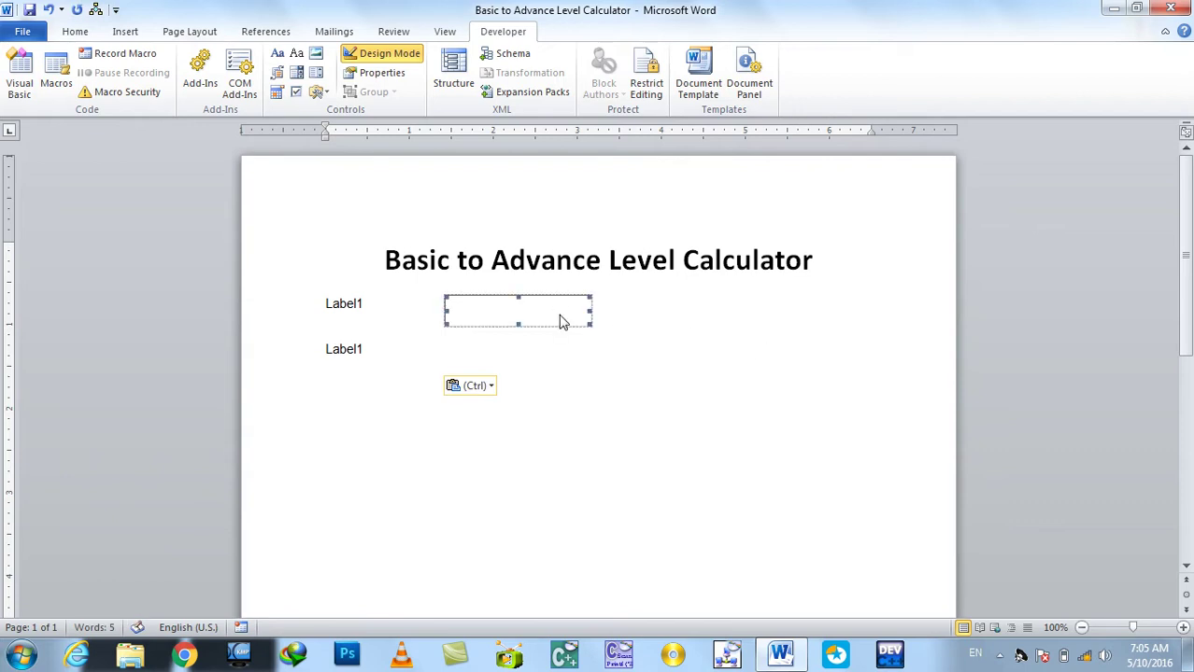
key("ctrl+c")
left_click(567, 355)
key("ctrl+v")
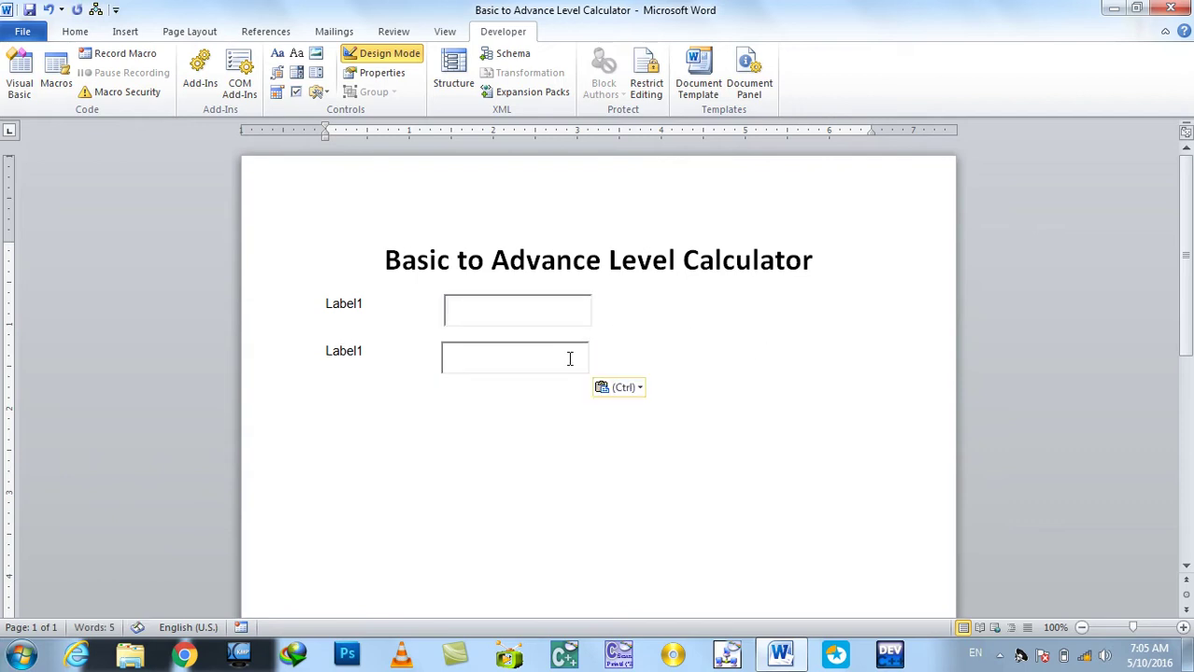
Step: Paste a third Label1 and text box row, then bring up the Properties window
left_click(354, 352)
left_click(665, 420)
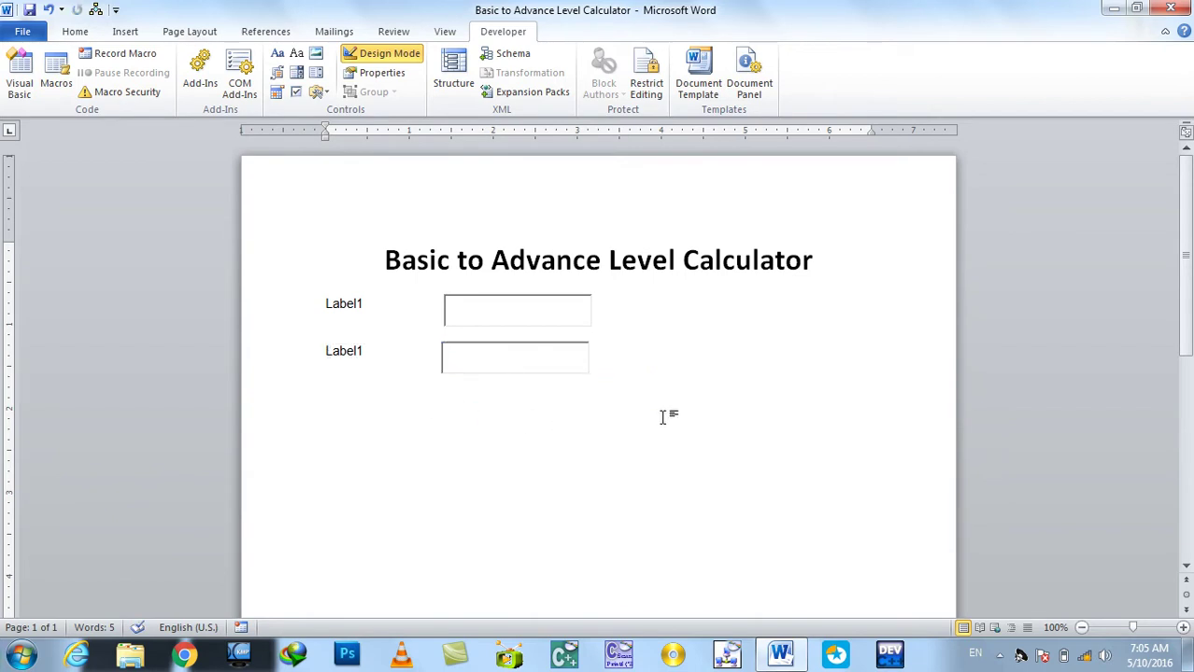
key("ctrl+v")
left_click(498, 360)
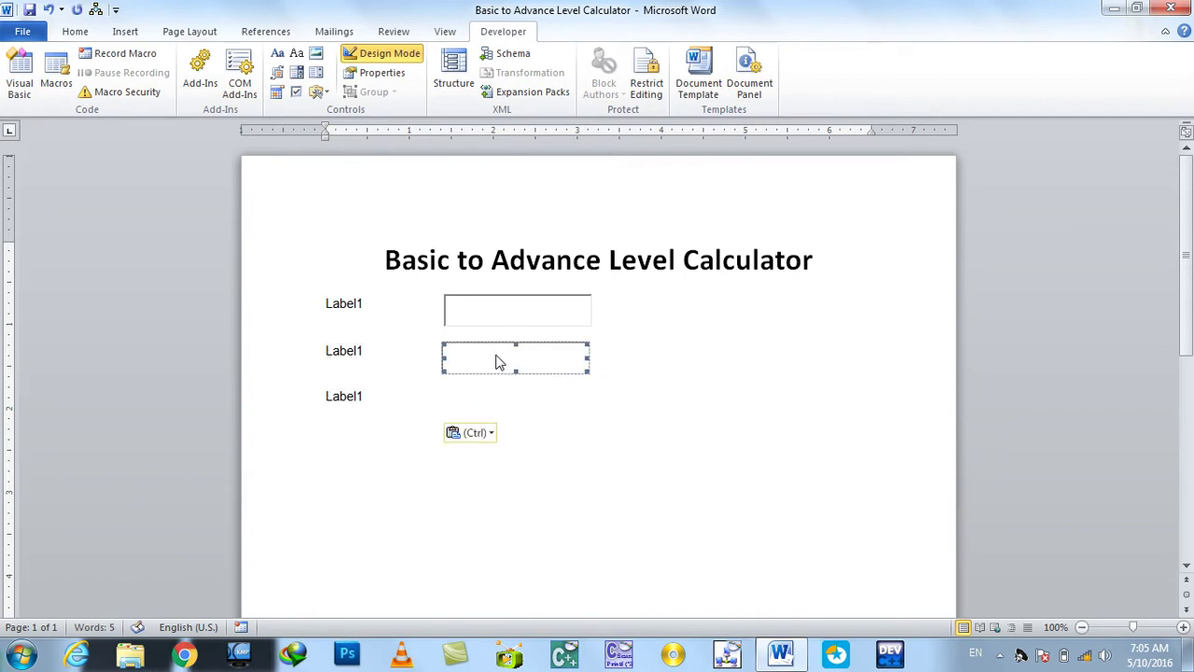
key("ctrl+c")
left_click(547, 434)
key("ctrl+v")
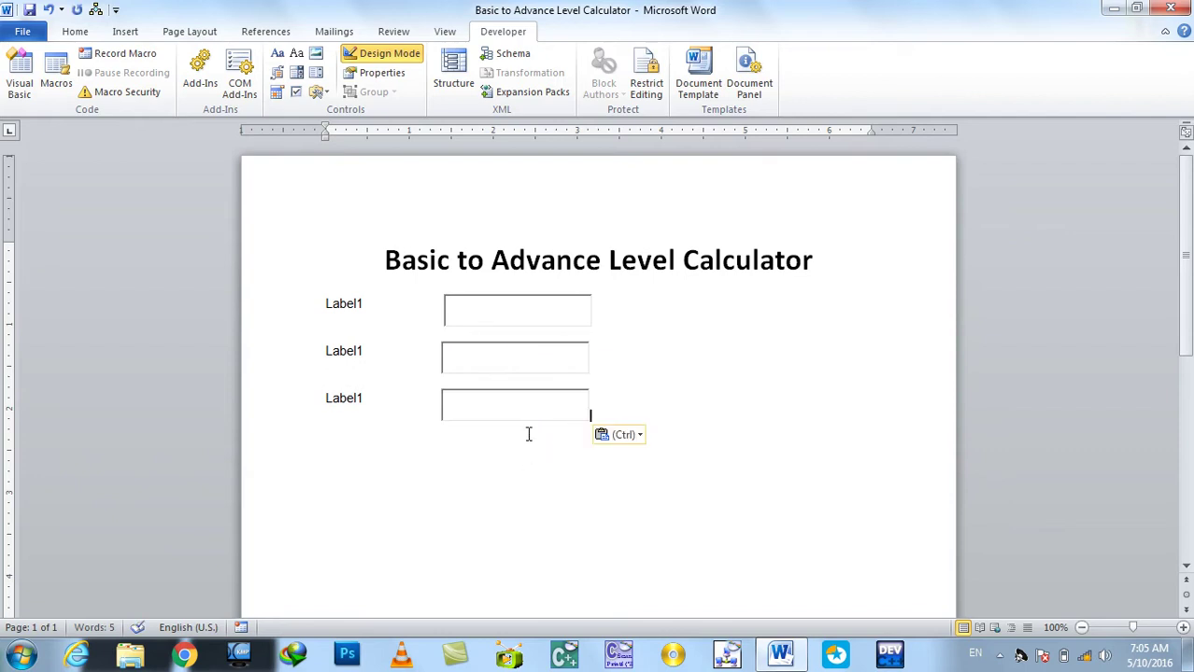
left_click(380, 75)
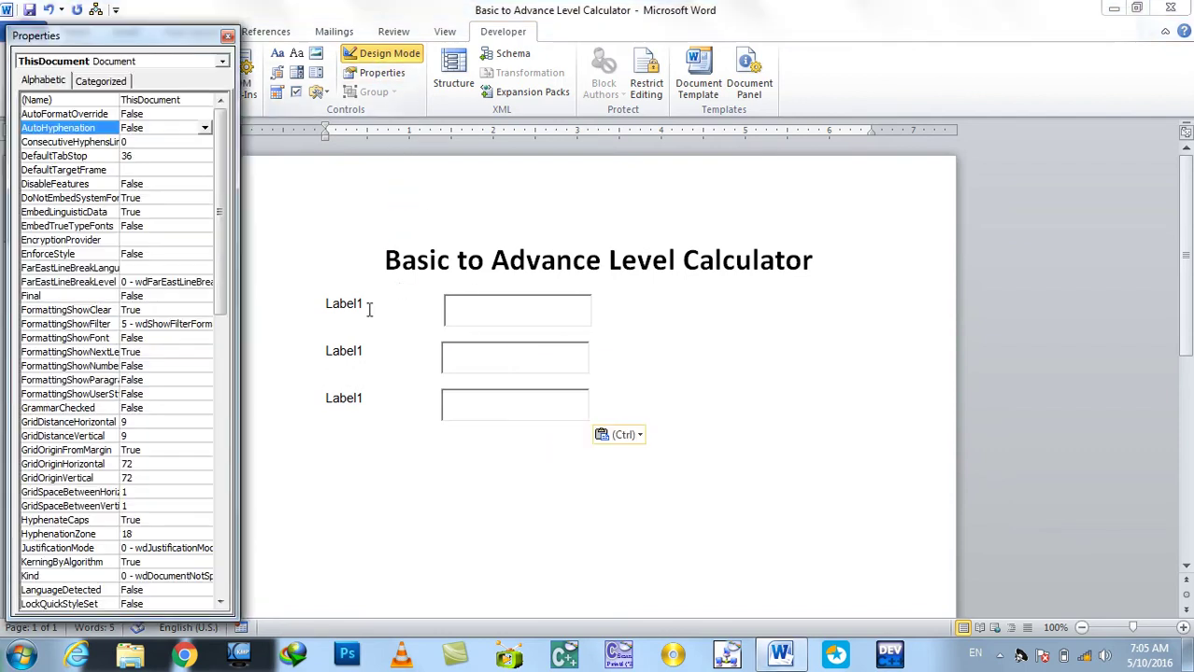
Step: Change the first label's caption from Label1 to 'First Value'
left_click(358, 314)
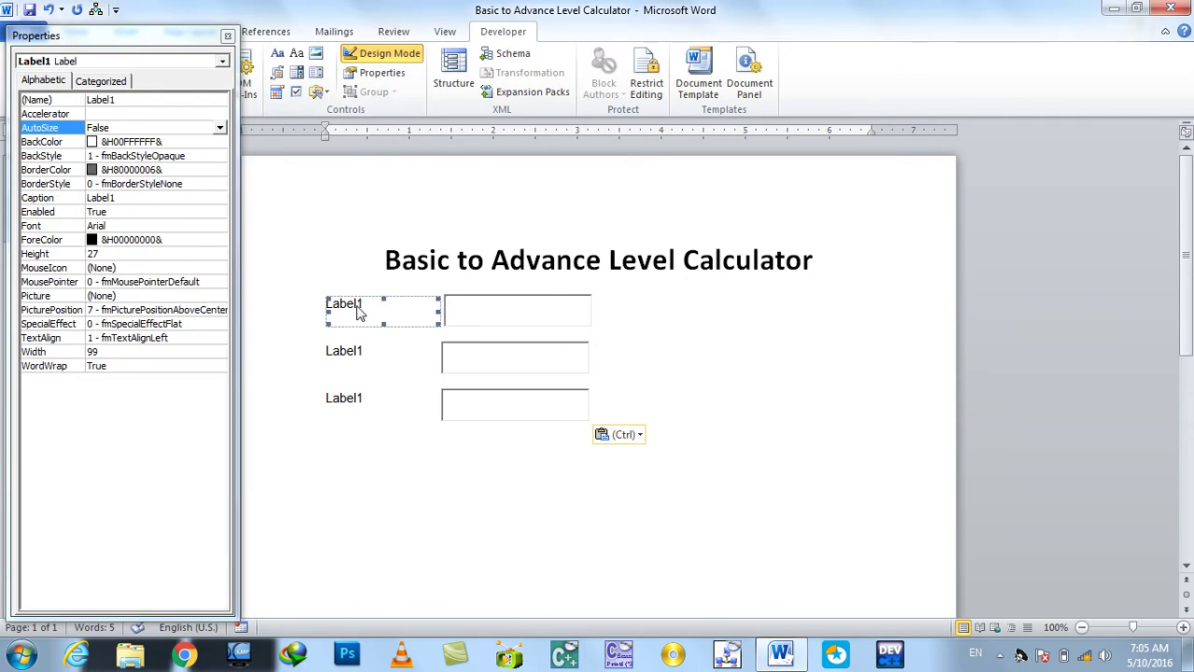
left_click(144, 198)
left_click(136, 197)
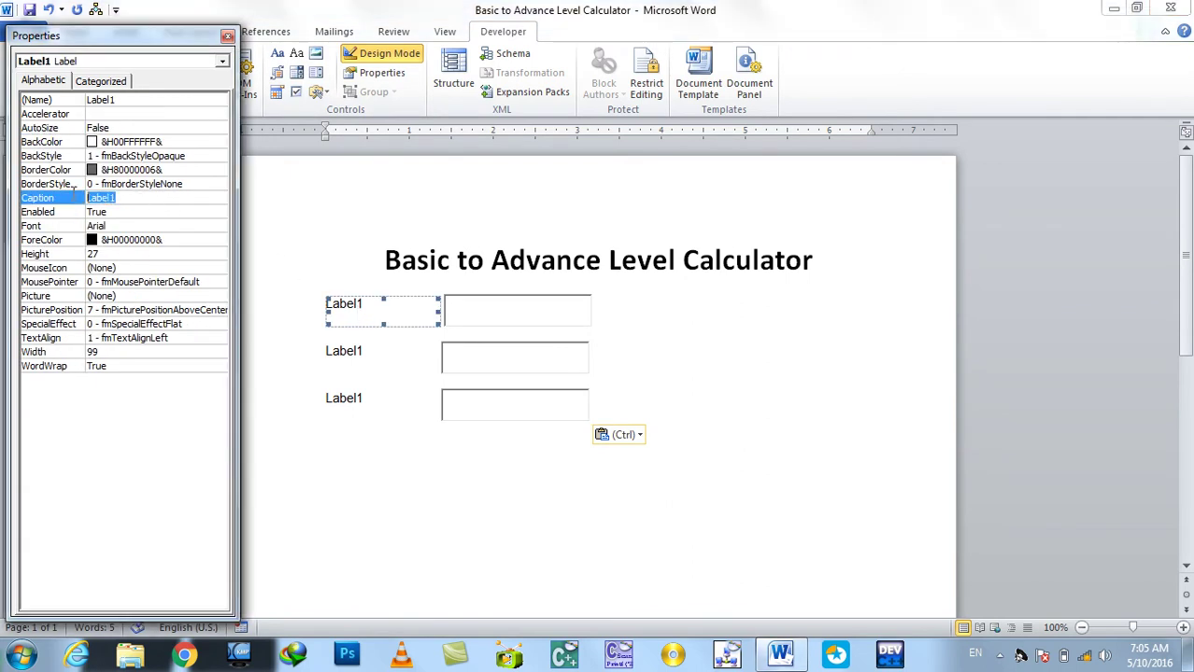
key("BackSpace")
key("Return")
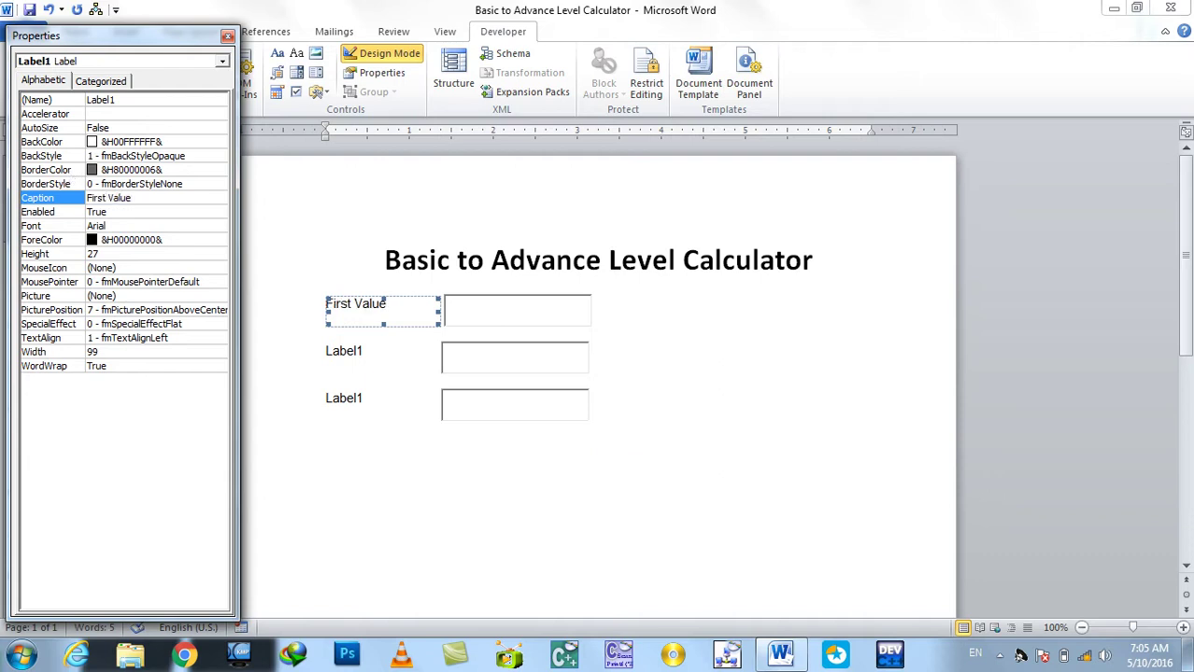
Step: Caption the second row's label 'Second Value'
left_click(375, 353)
left_click(154, 198)
type("S")
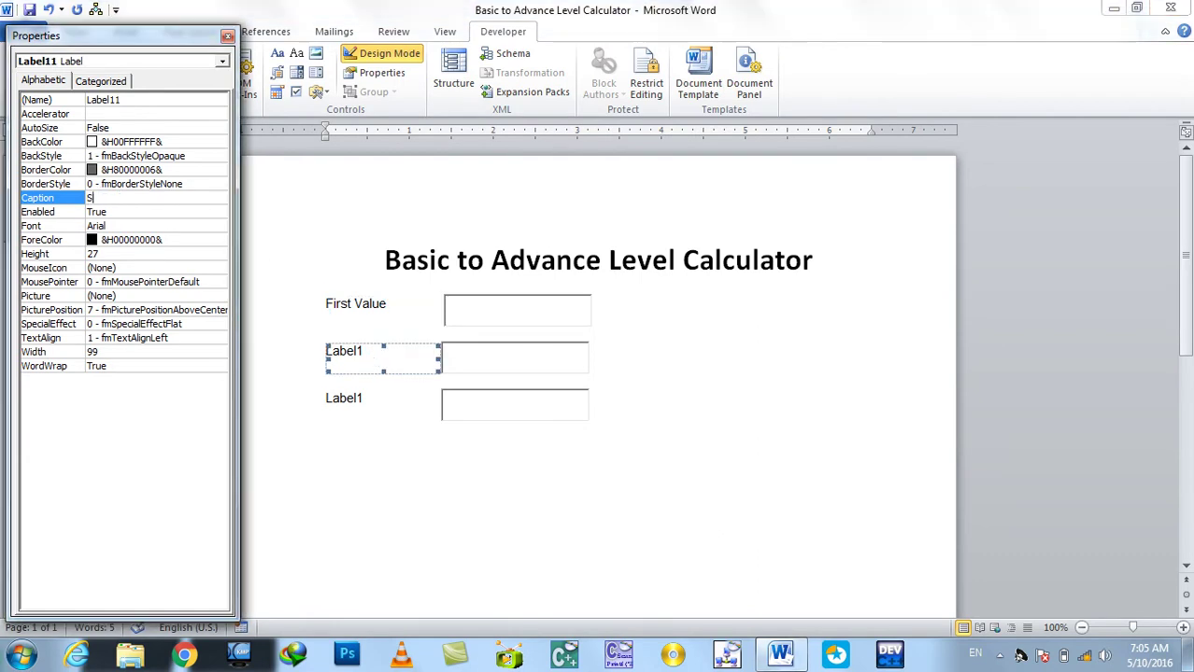
type("Value")
left_click(369, 406)
Step: Caption the third row's label 'Result'
left_click(369, 404)
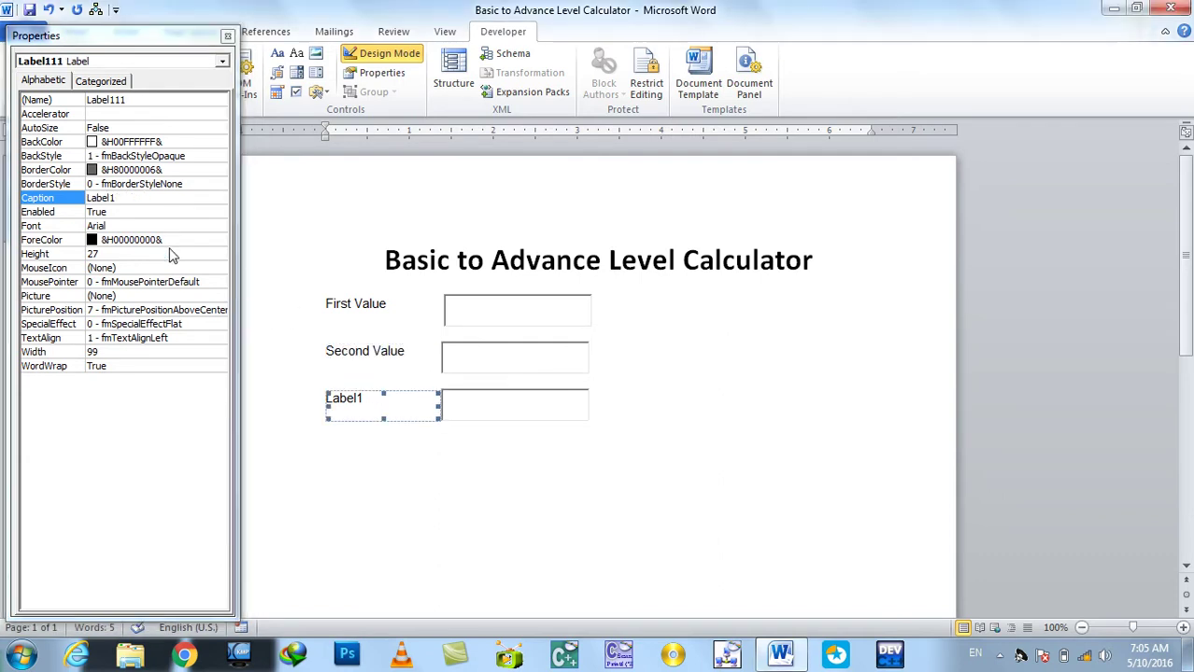
left_click(149, 198)
type("Result")
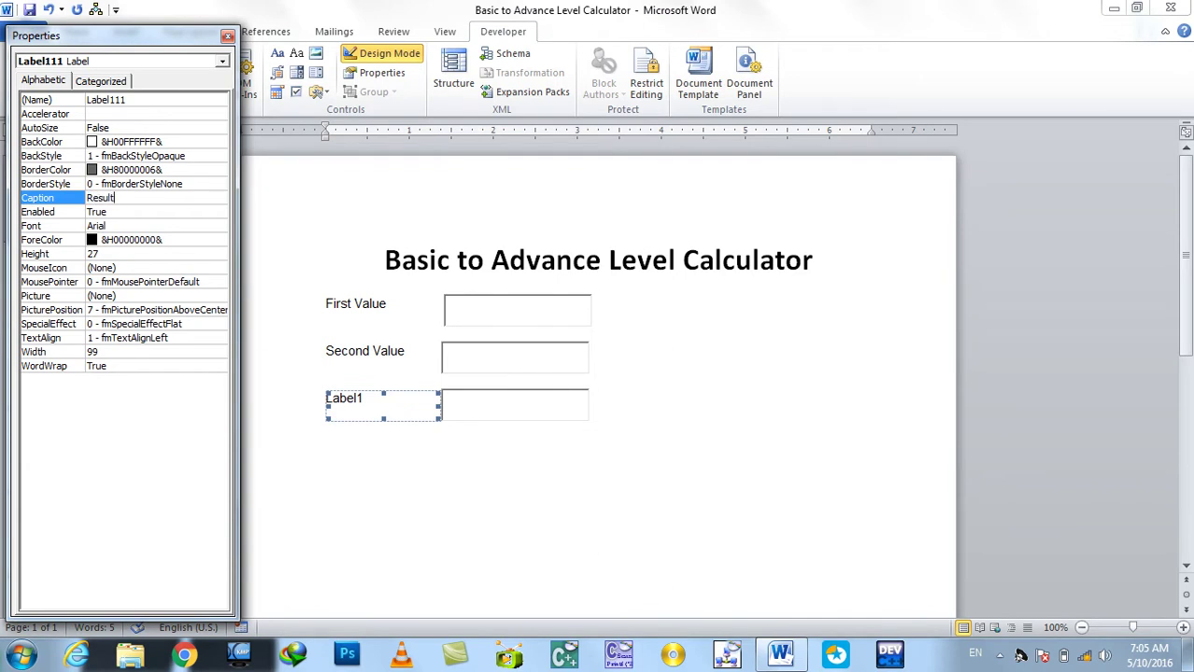
left_click(493, 320)
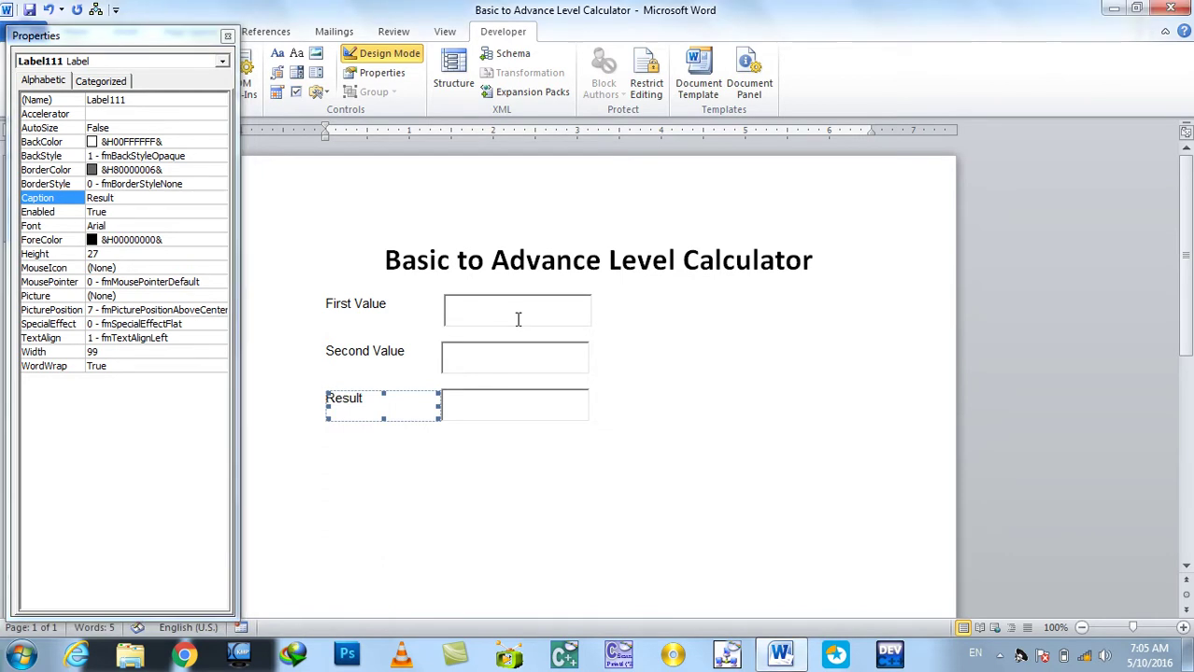
left_click(518, 320)
Step: Name the text box beside First Value 'a'
left_click(54, 99)
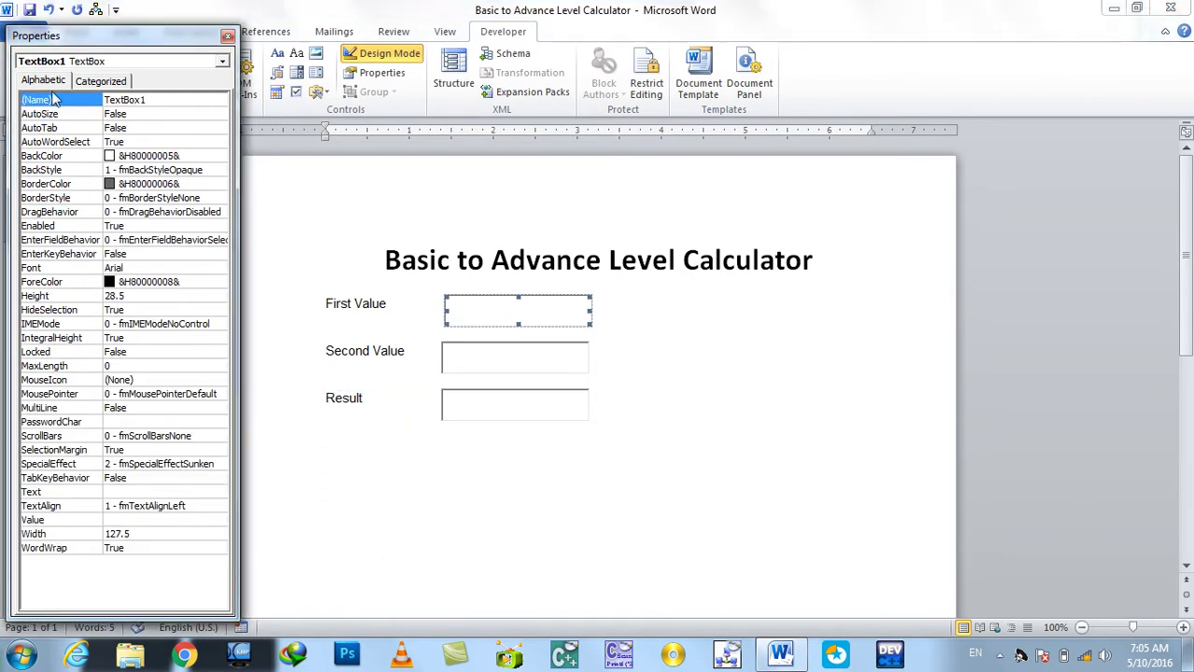
double_click(174, 99)
type("a")
key("Return")
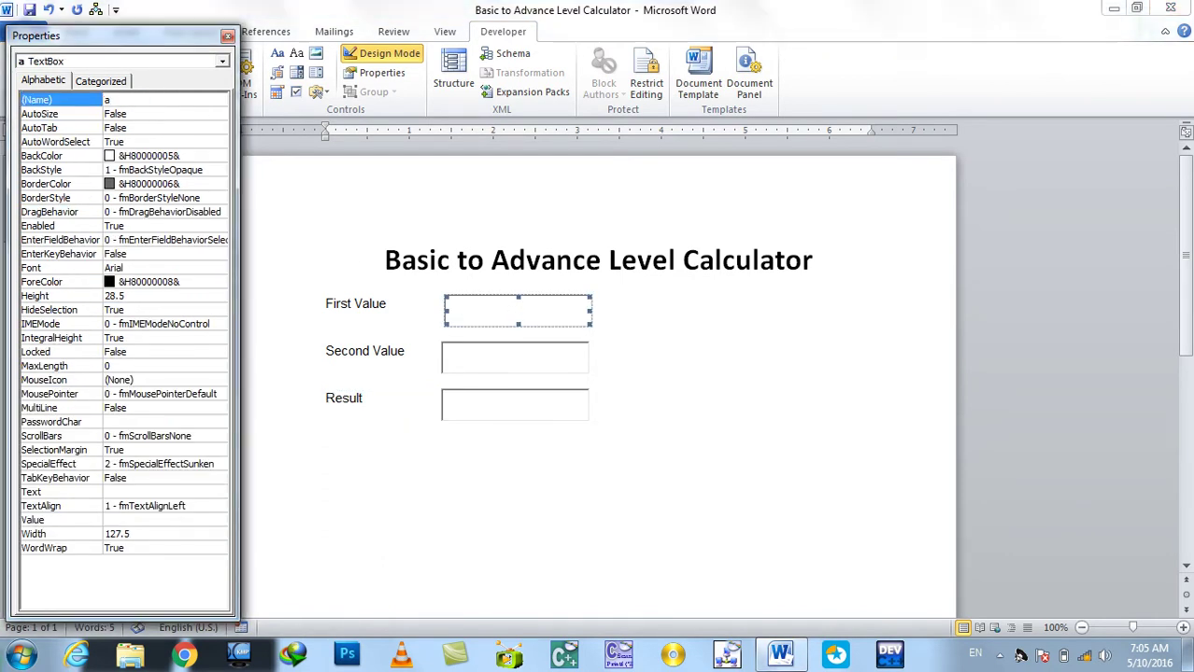
left_click(510, 365)
Step: Name the Second Value and Result text boxes 'b' and 'c'
left_click(507, 364)
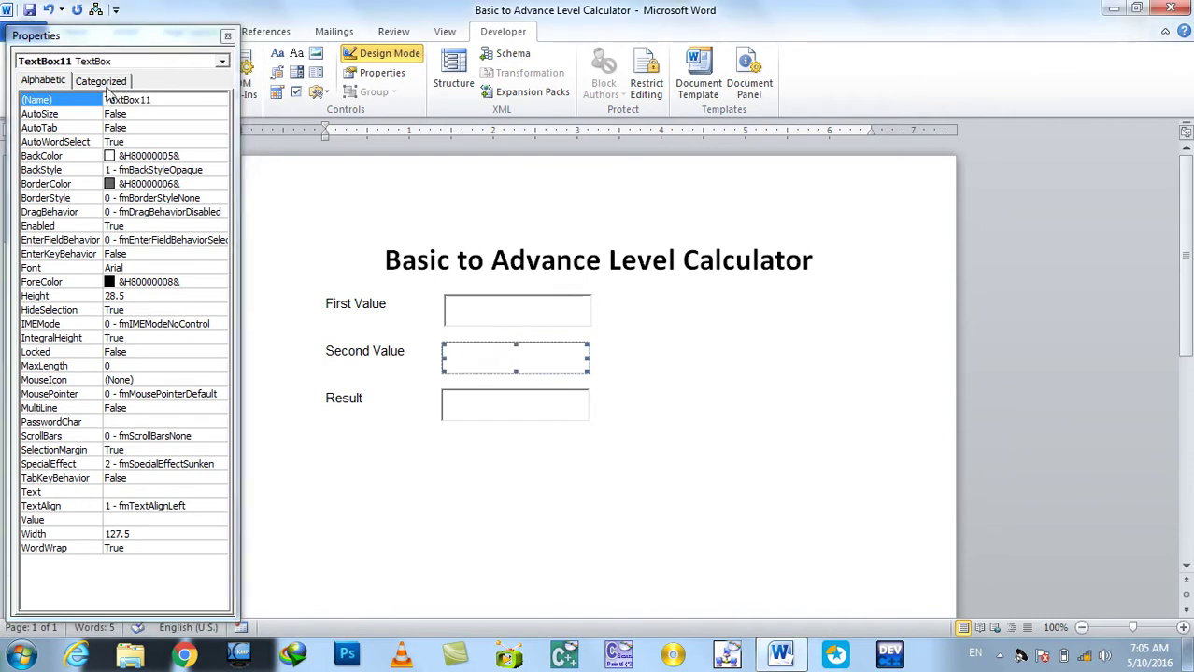
double_click(173, 99)
type("b")
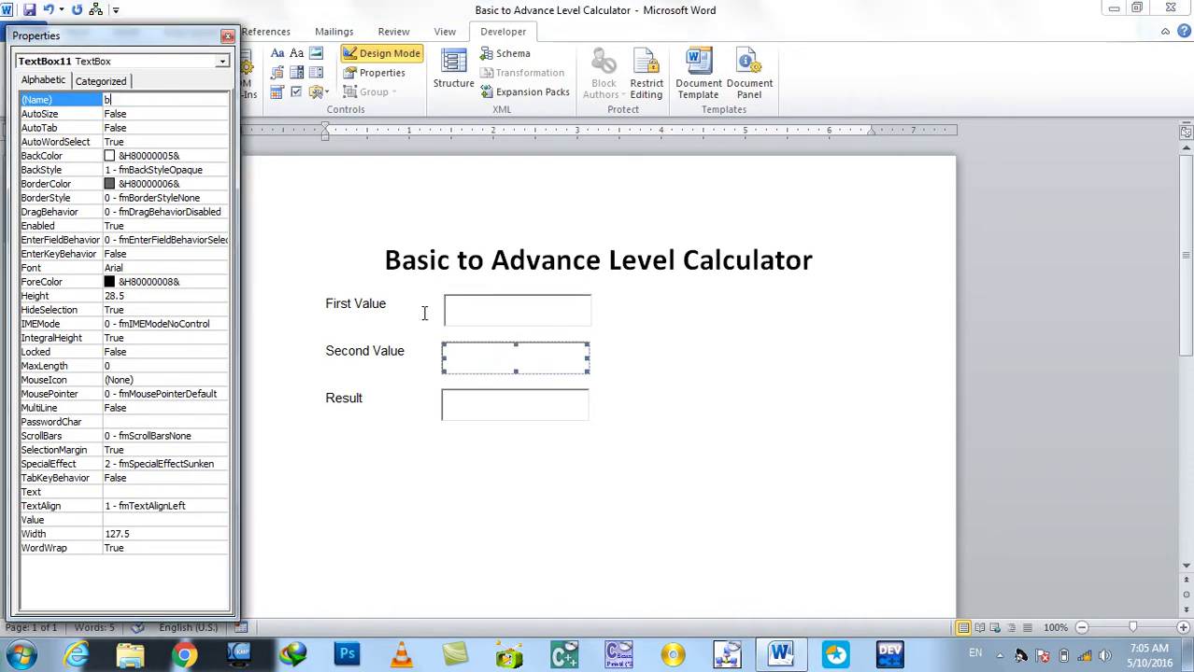
left_click(477, 406)
left_click(503, 405)
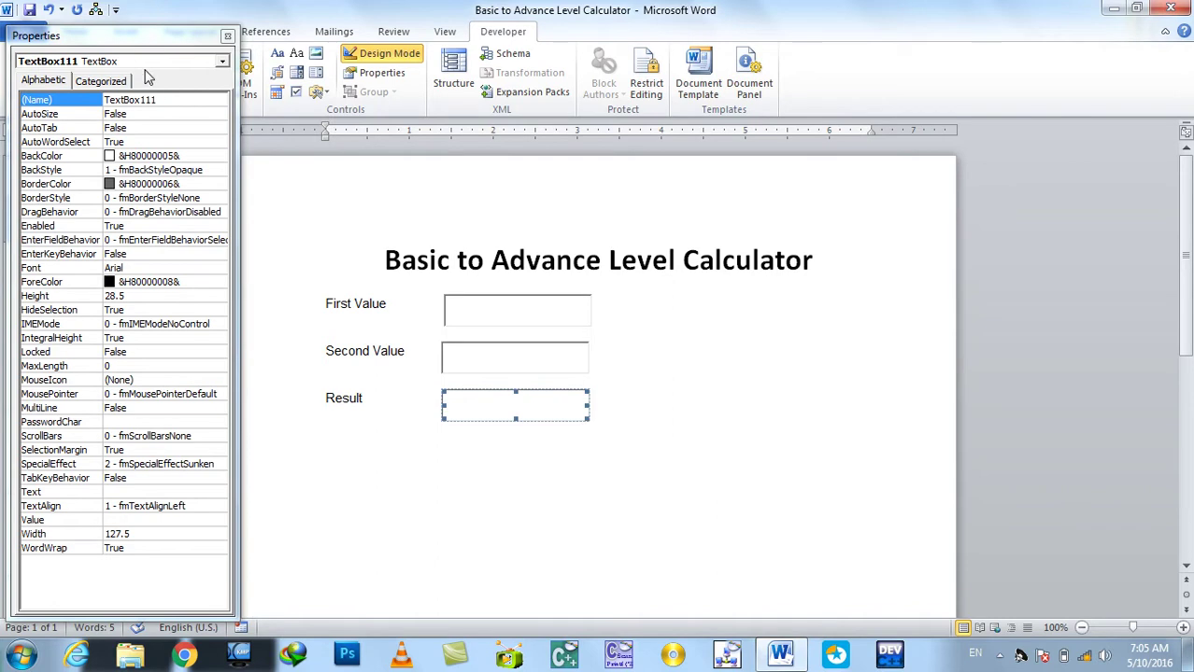
double_click(168, 99)
type("c")
key("Return")
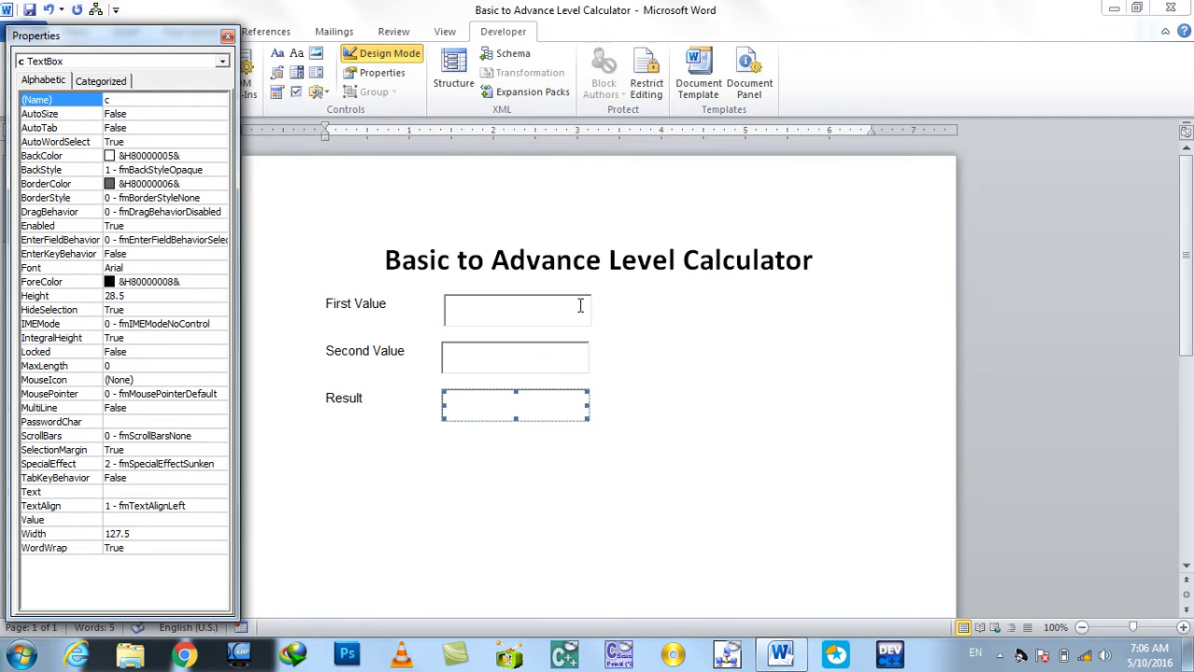
left_click(617, 495)
left_click(624, 423)
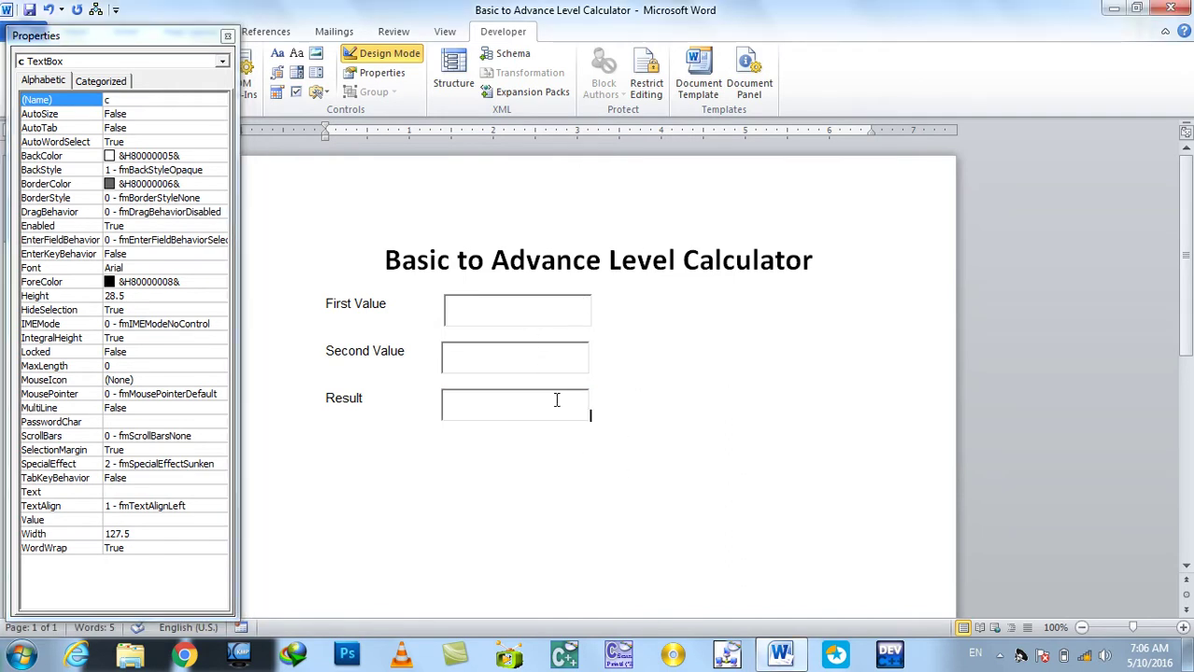
Step: Close the Properties panel and centre the three form rows on the page
left_click(227, 36)
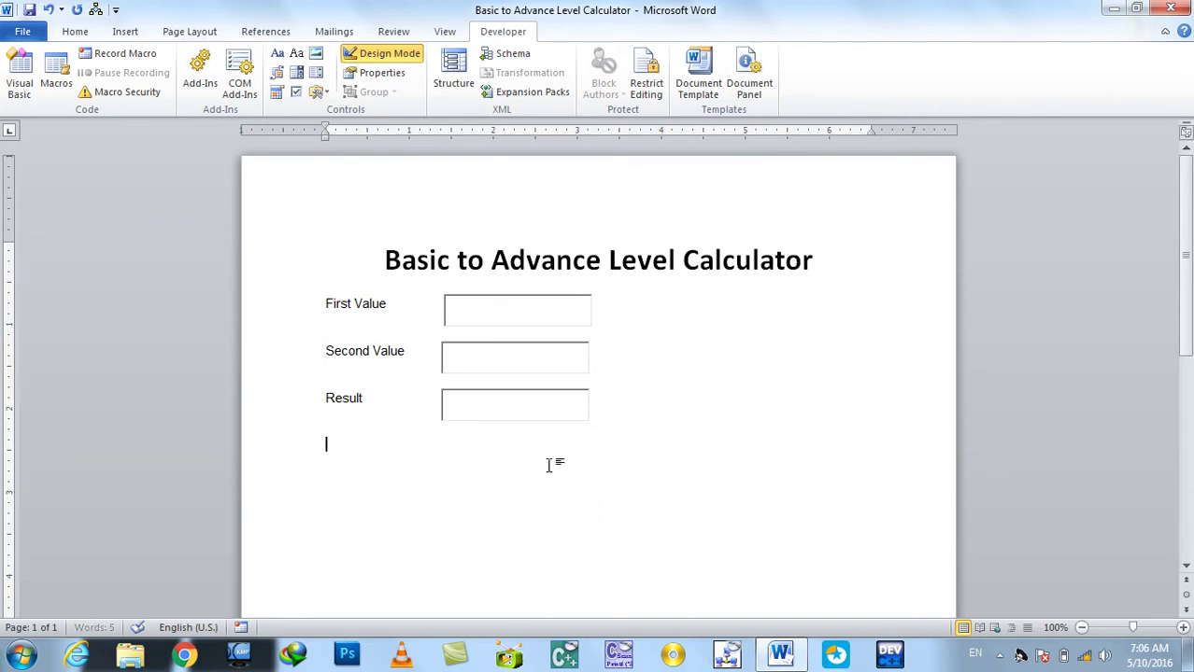
left_click_drag(551, 463, 285, 311)
key("ctrl+e")
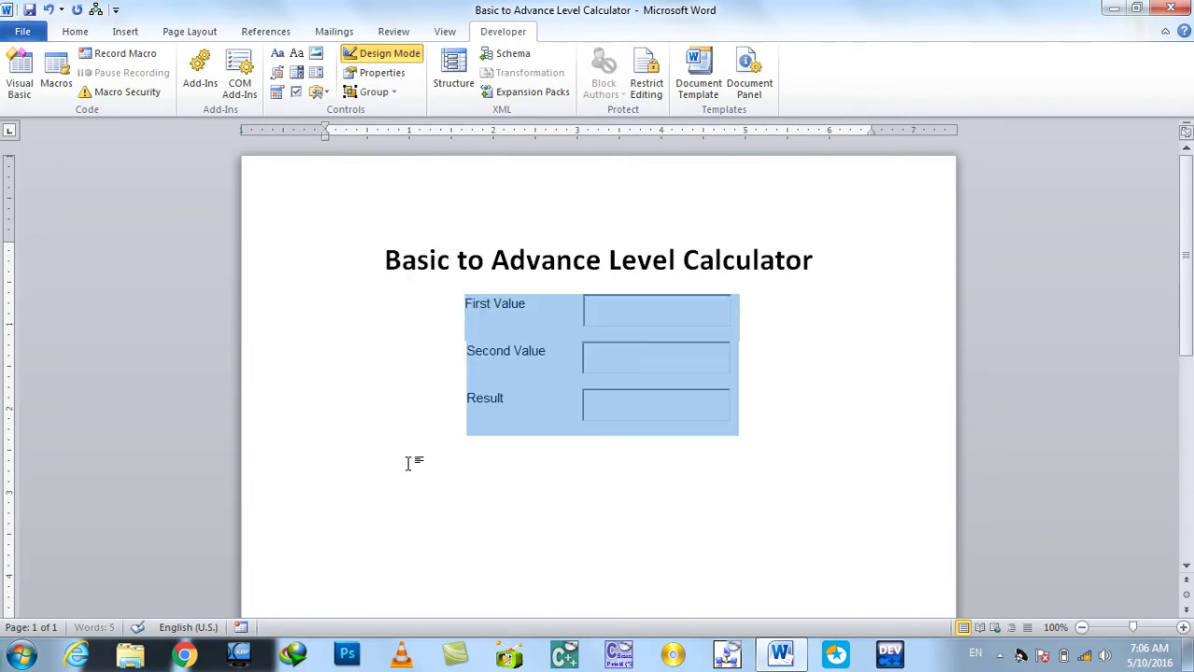
left_click(532, 521)
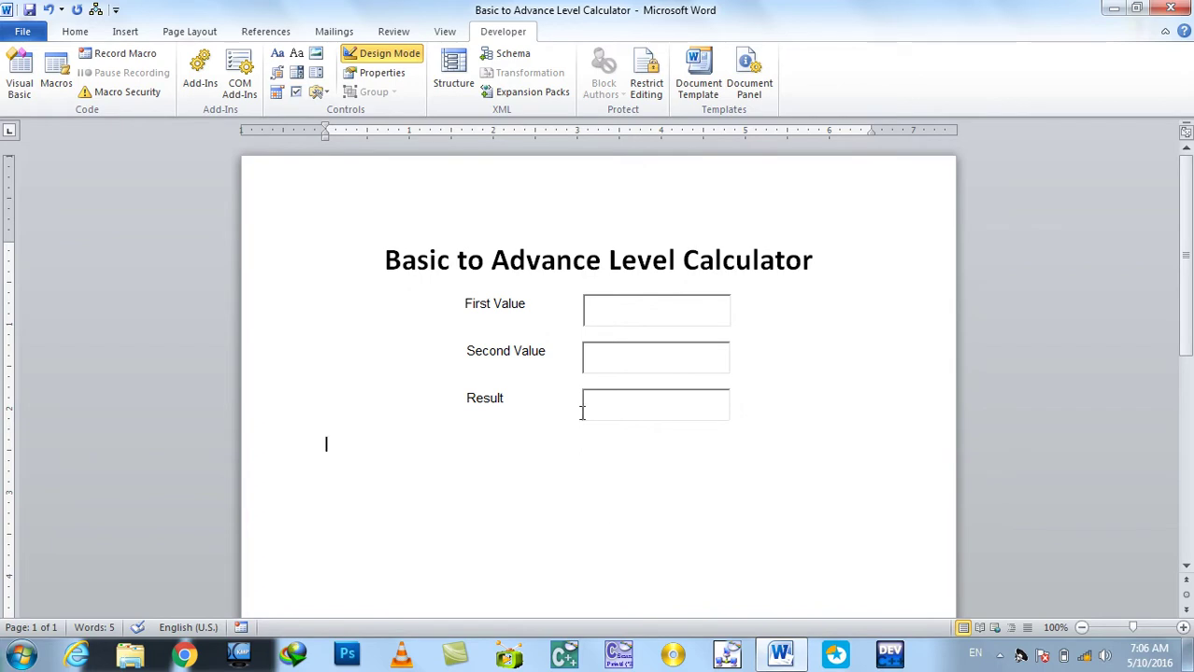
Step: Insert an ActiveX command button below the Result row and enlarge it
left_click(317, 92)
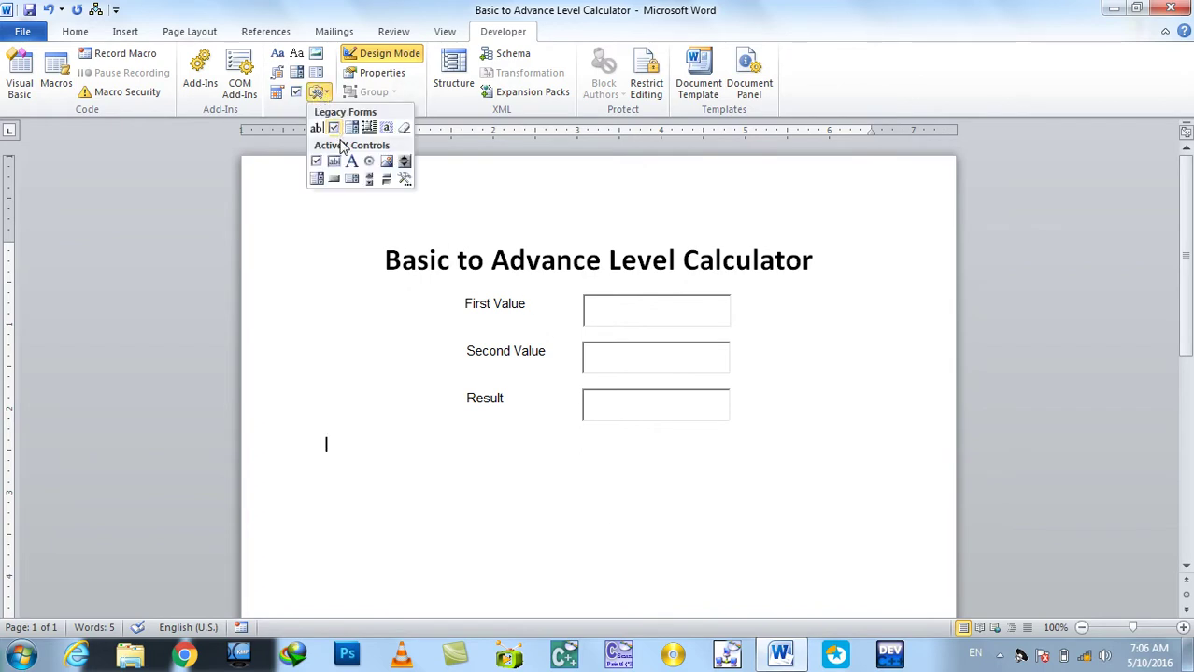
left_click(341, 184)
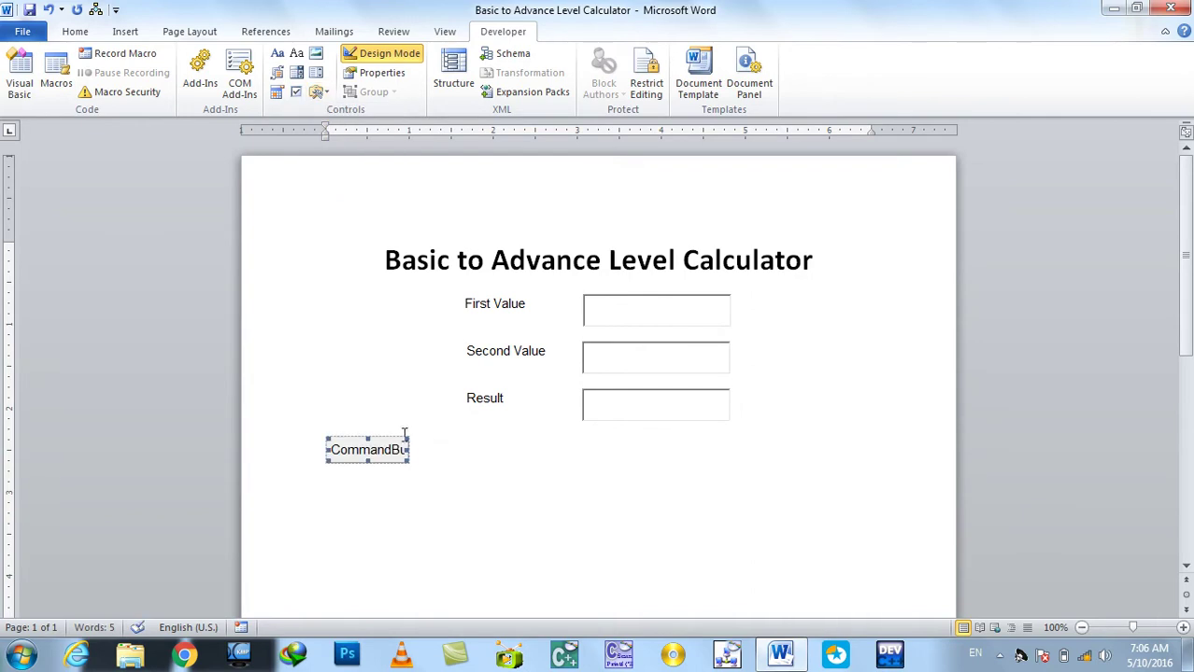
left_click_drag(408, 461, 445, 474)
left_click(495, 480)
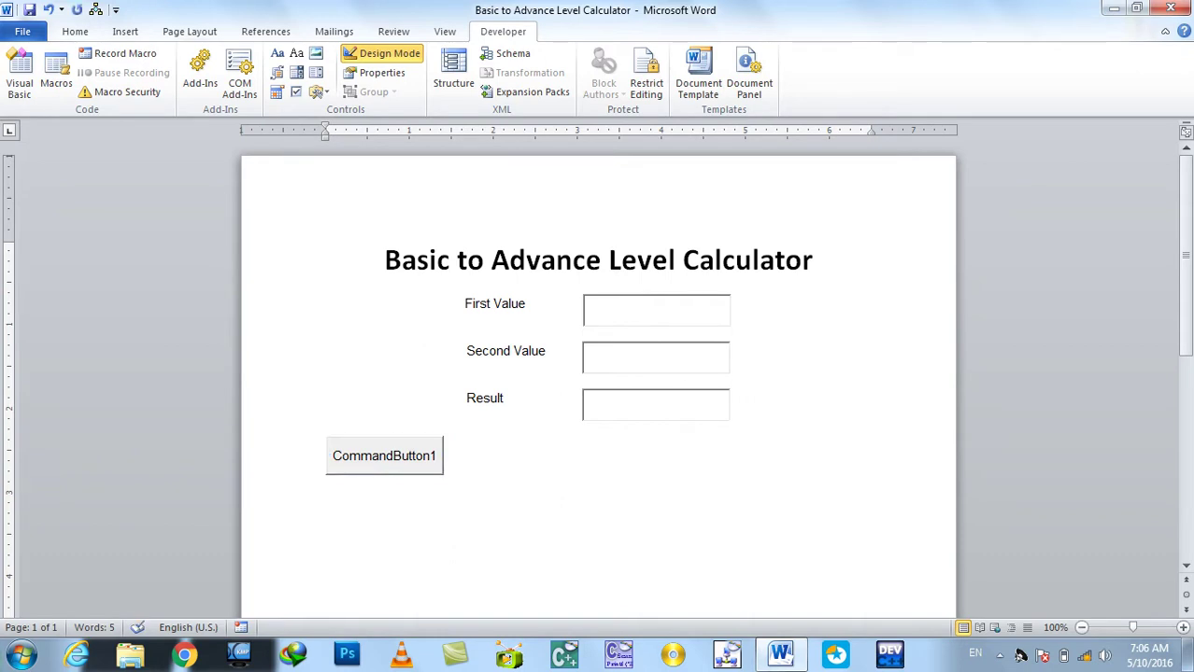
Step: Paste button copies into two rows of three and centre the button block
key("ctrl+v")
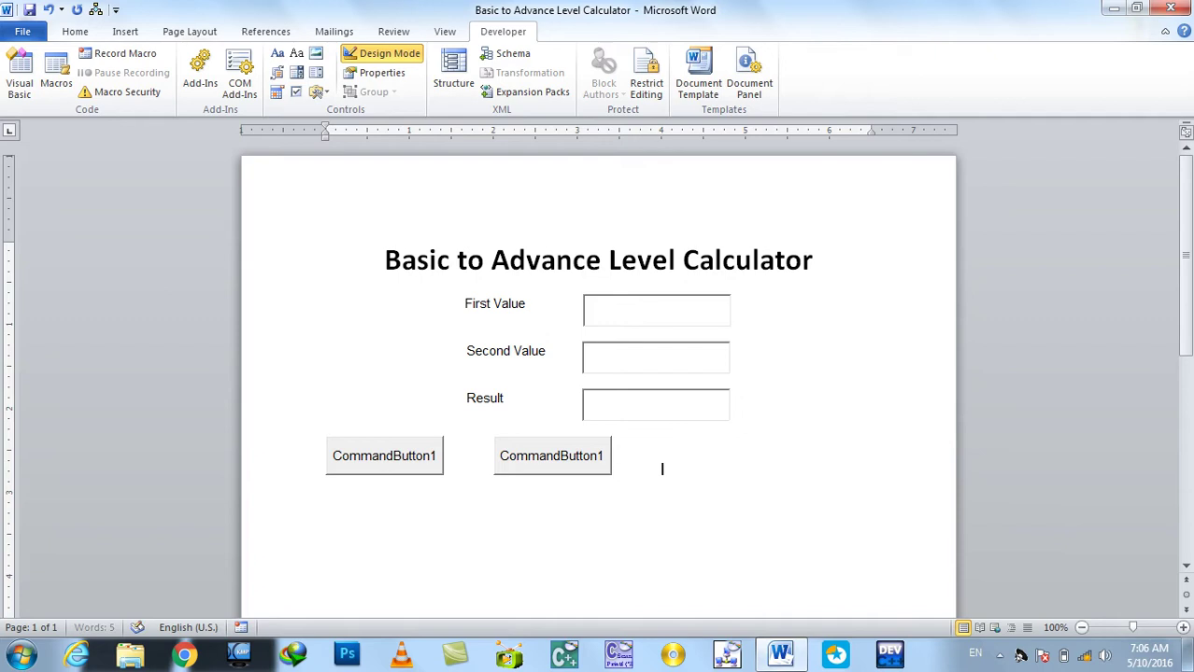
key("ctrl+v")
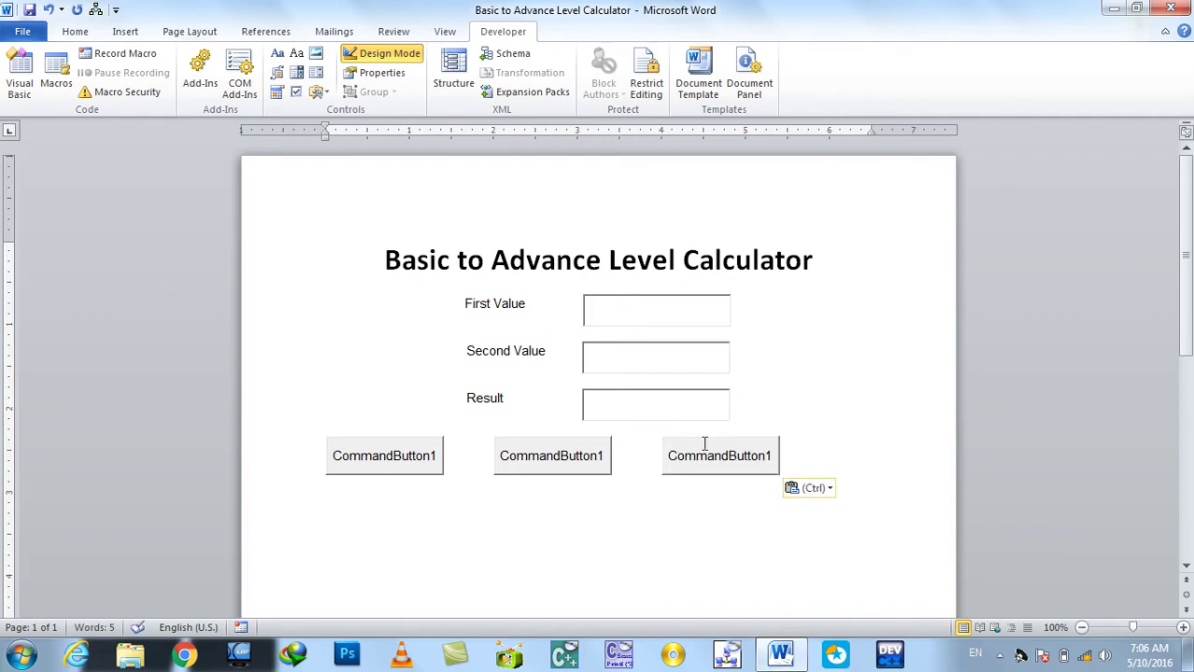
left_click_drag(748, 467, 387, 467)
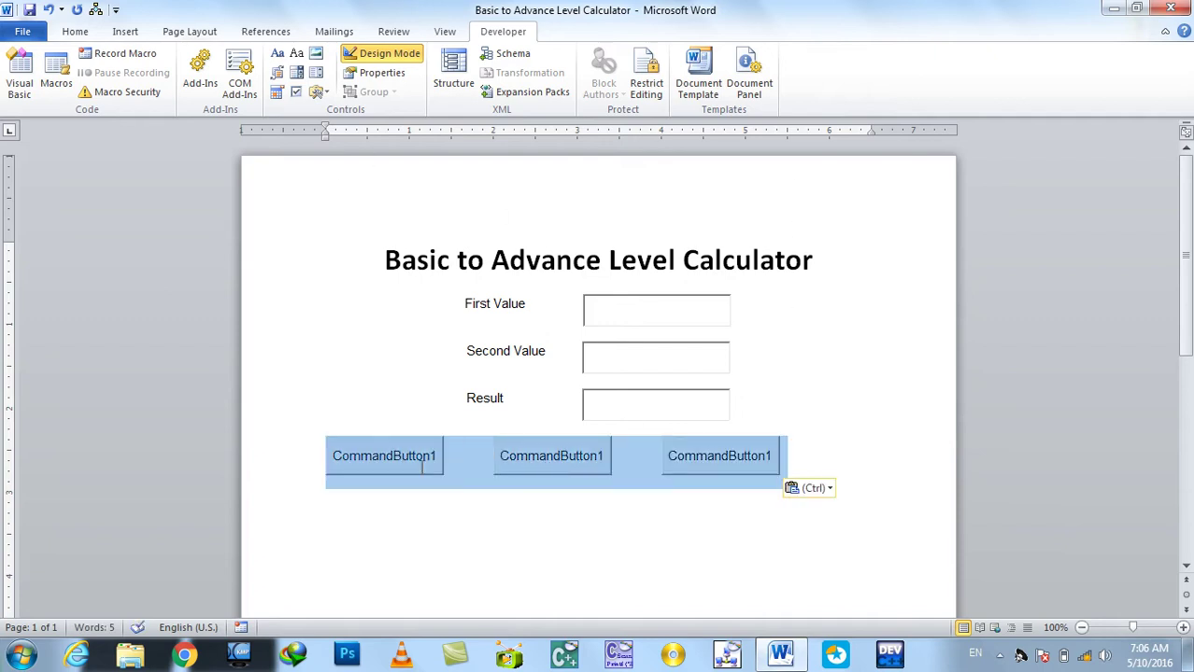
left_click(814, 503)
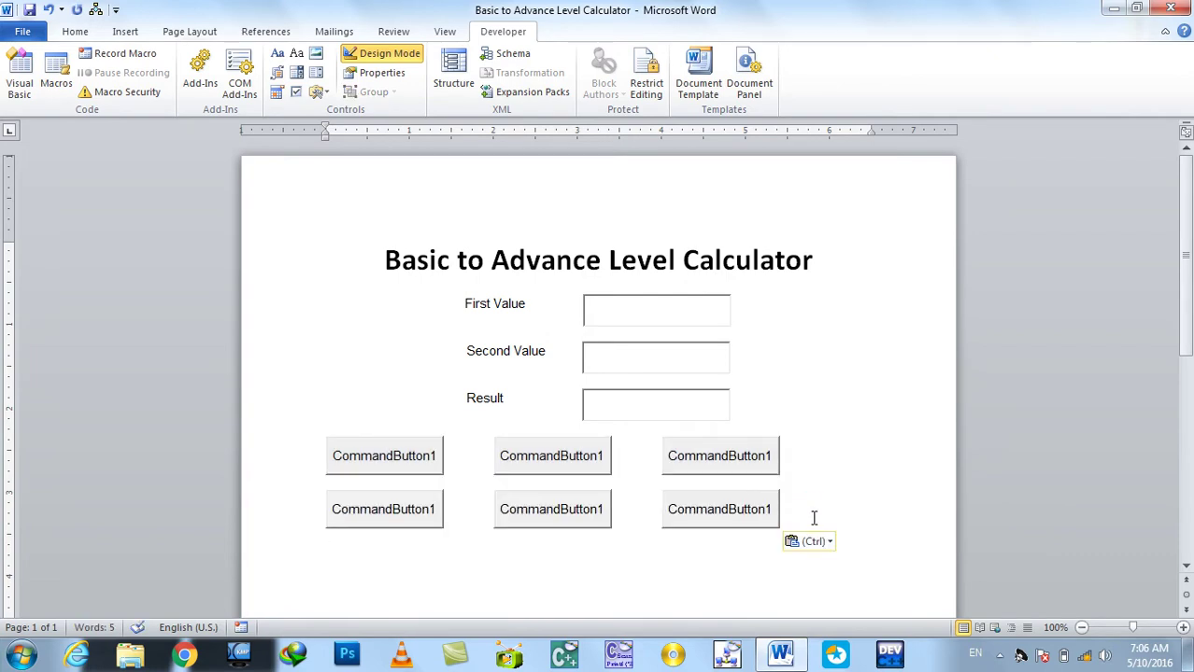
left_click_drag(814, 517, 250, 461)
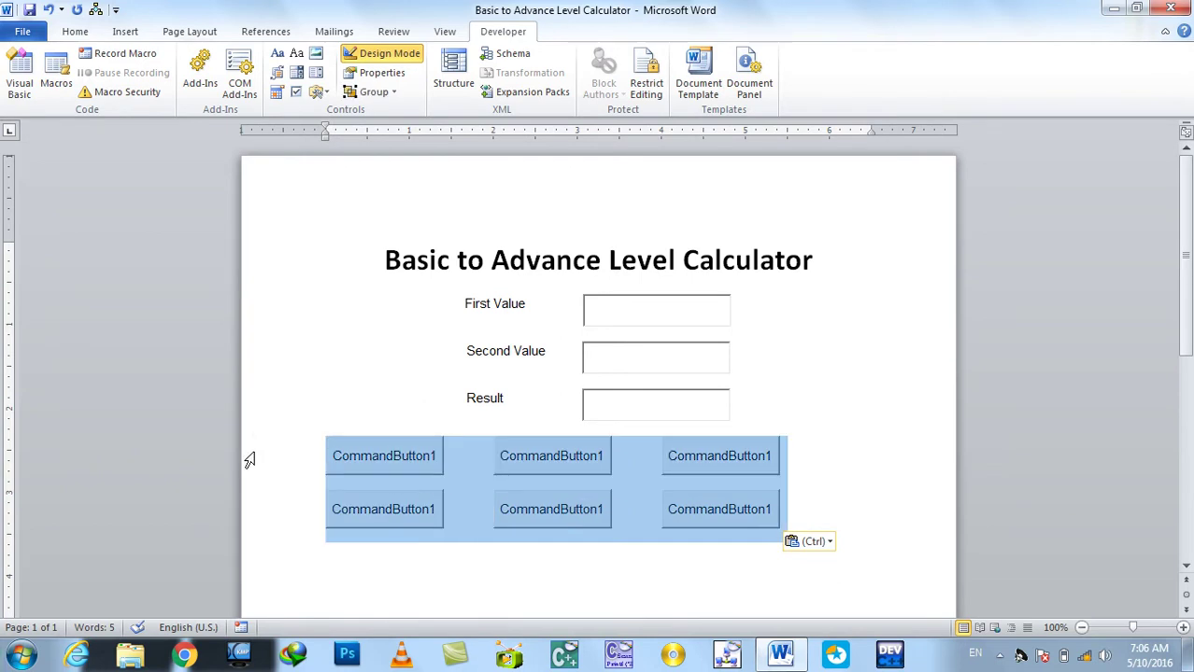
key("ctrl+e")
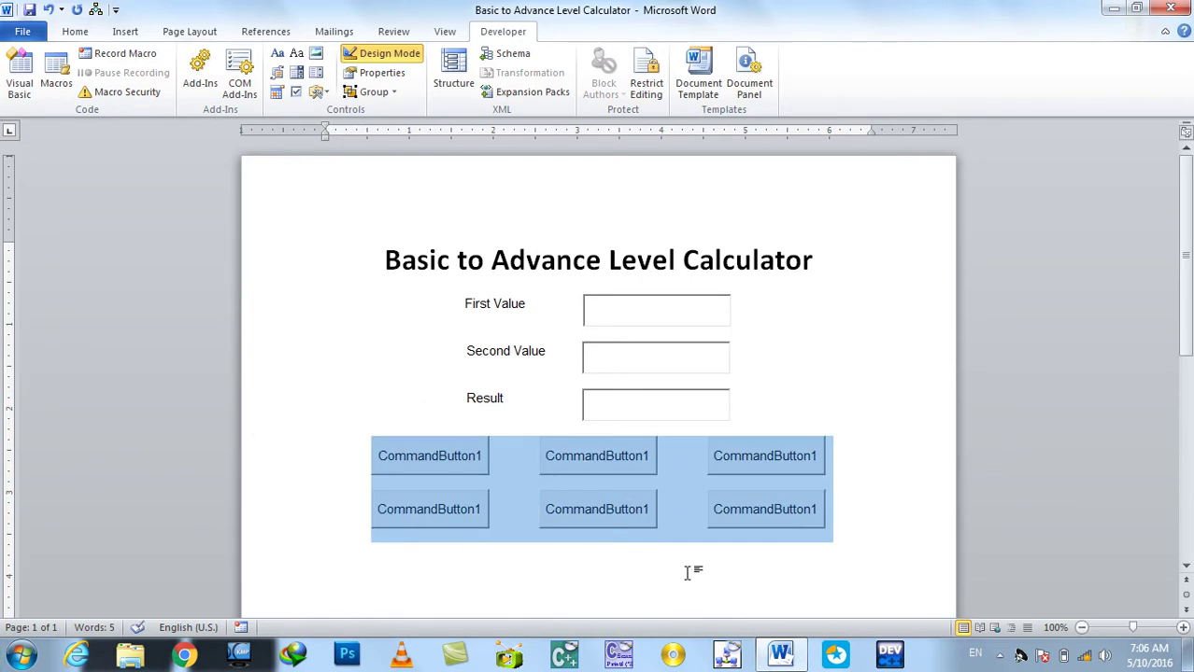
left_click(708, 564)
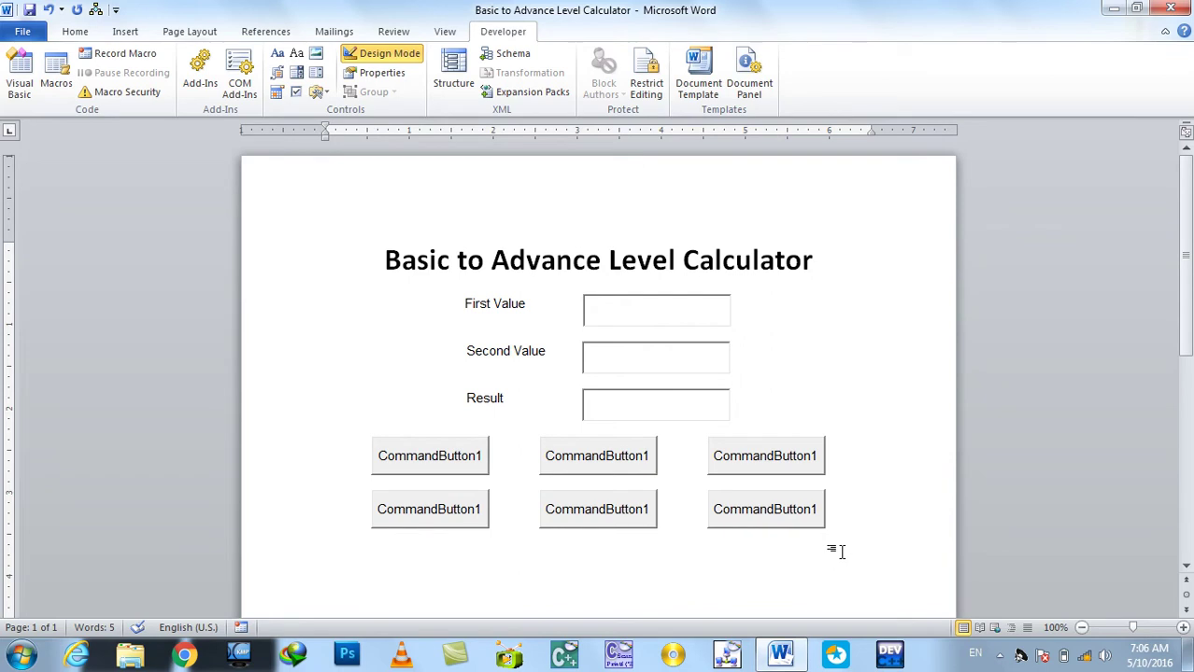
Step: Copy the bottom-row middle button and paste a seventh button beneath it
left_click(622, 515)
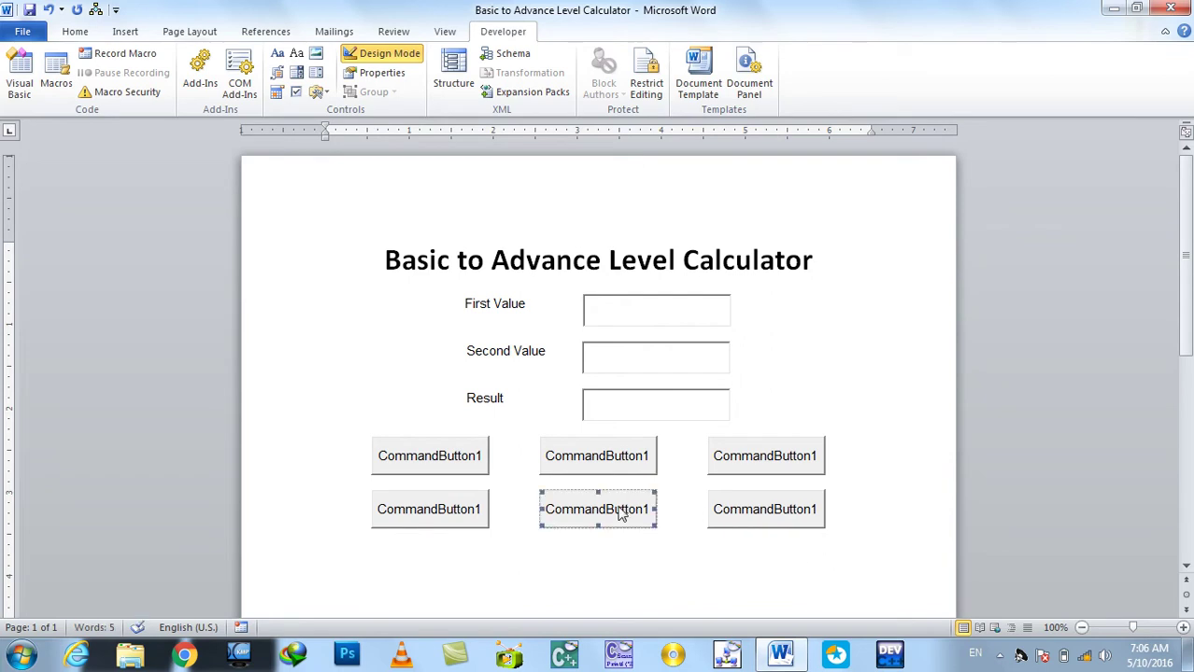
key("ctrl+c")
left_click(628, 543)
key("ctrl+v")
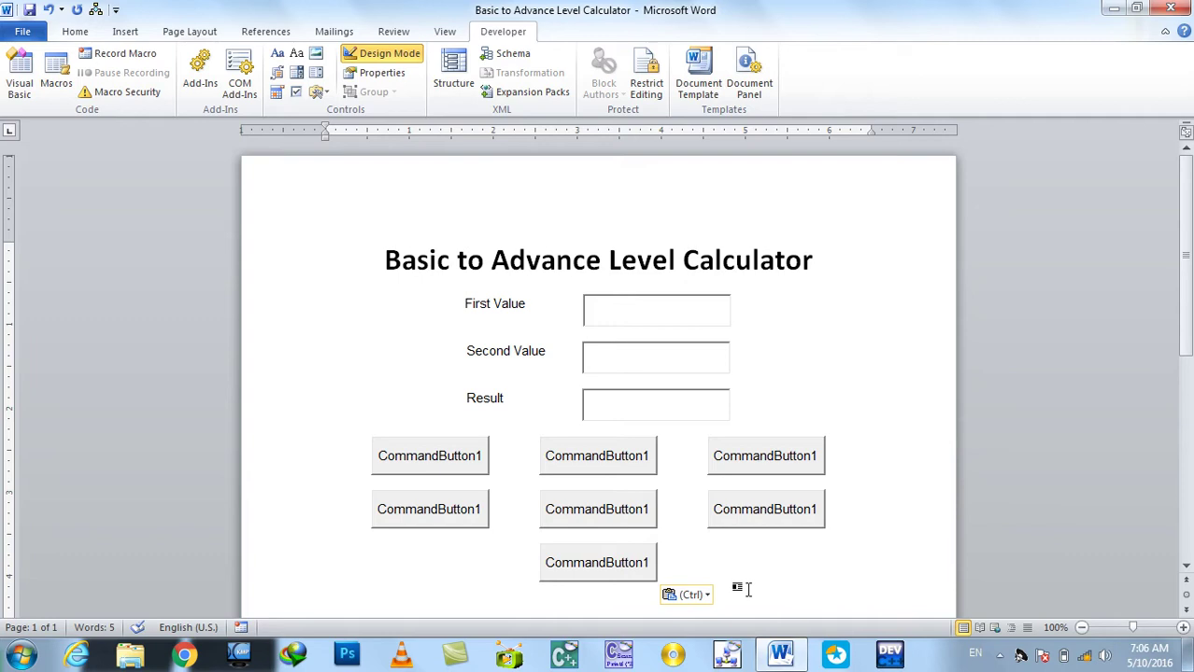
Step: Caption the top-left button 'Plus Operation' in the Properties window
left_click(390, 75)
left_click(437, 457)
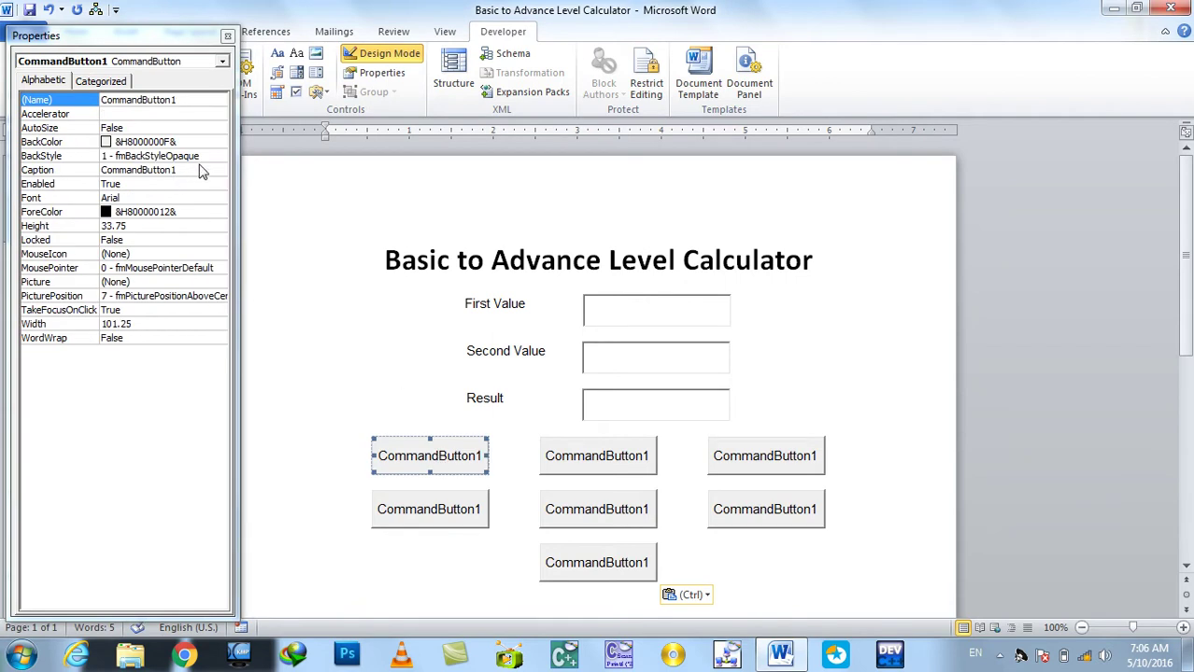
left_click(163, 171)
double_click(163, 172)
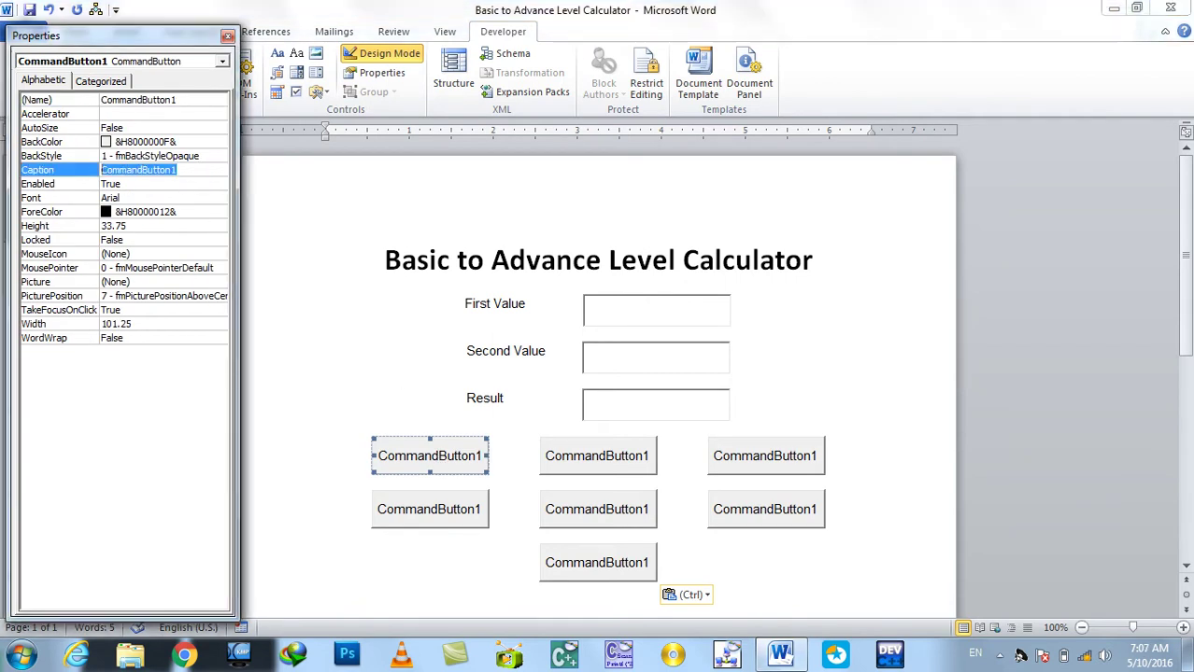
type("Plus Operation")
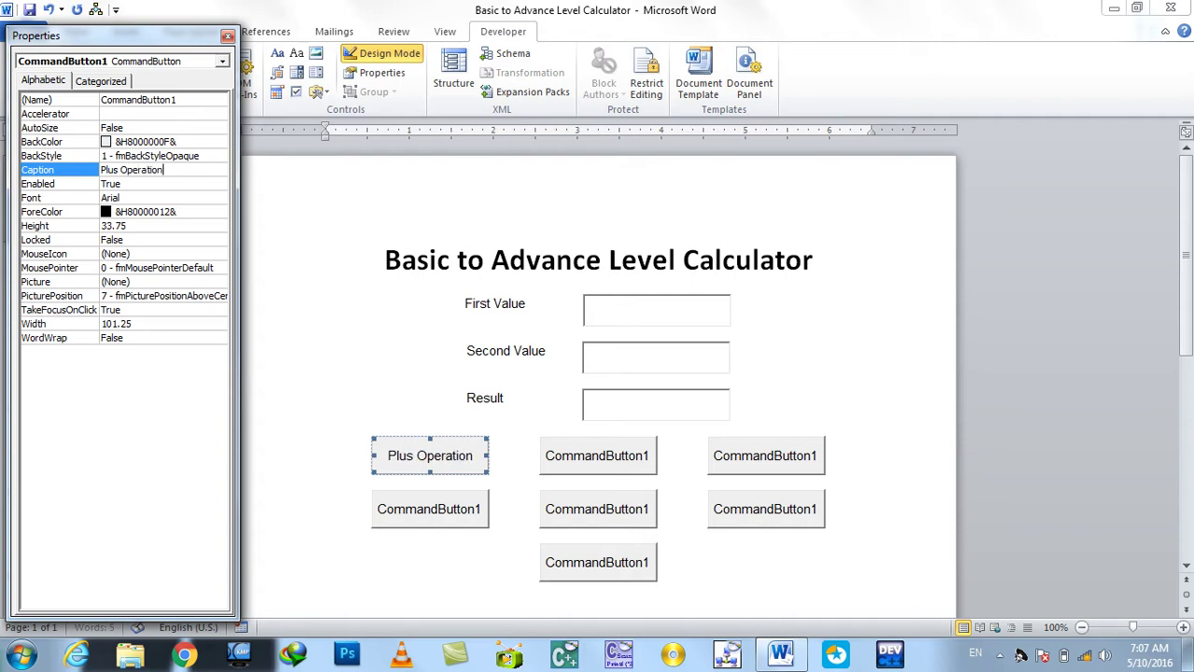
left_click(428, 497)
Step: Caption the lower-left button 'Subtract Operation'
left_click(439, 520)
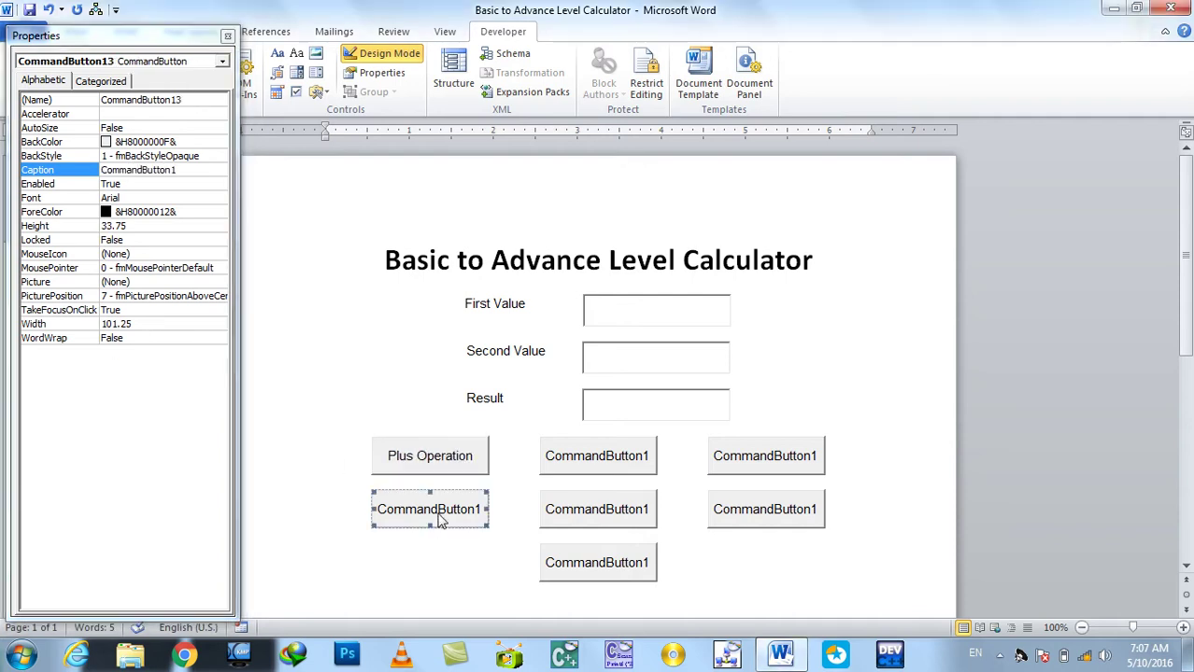
double_click(180, 172)
type("Subtr")
key("BackSpace")
key("BackSpace")
type("tra")
key("BackSpace")
type("ct")
key("BackSpace")
key("BackSpace")
type("act Operation")
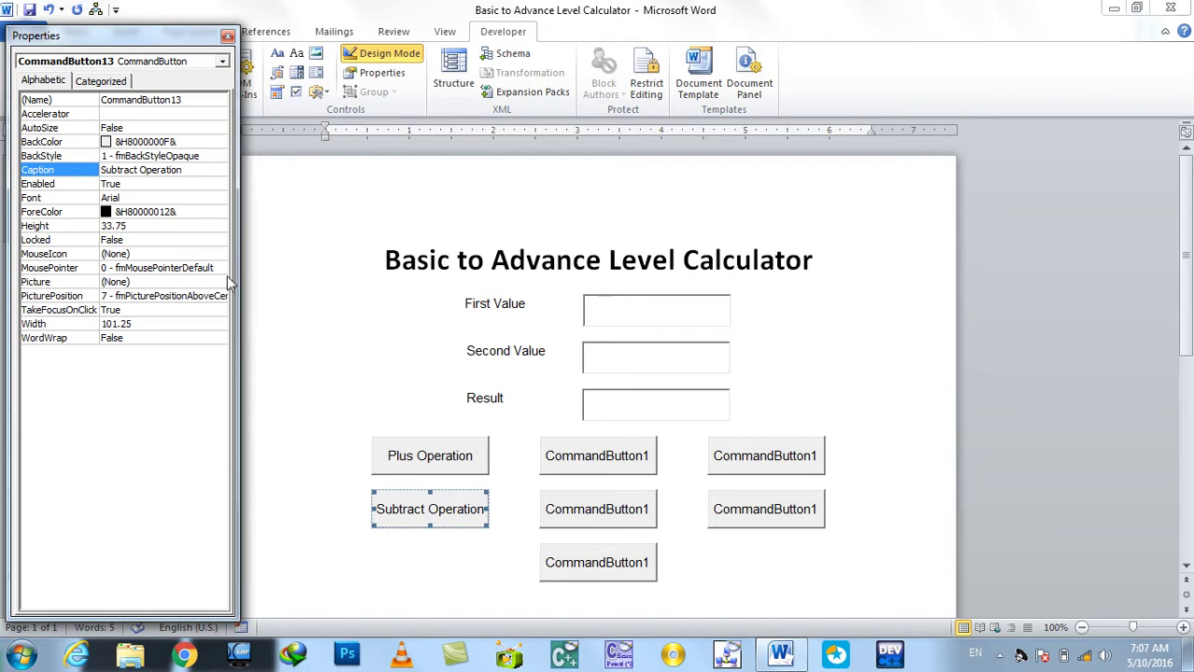
Step: Caption the top middle button 'Multiply Operation'
left_click(553, 467)
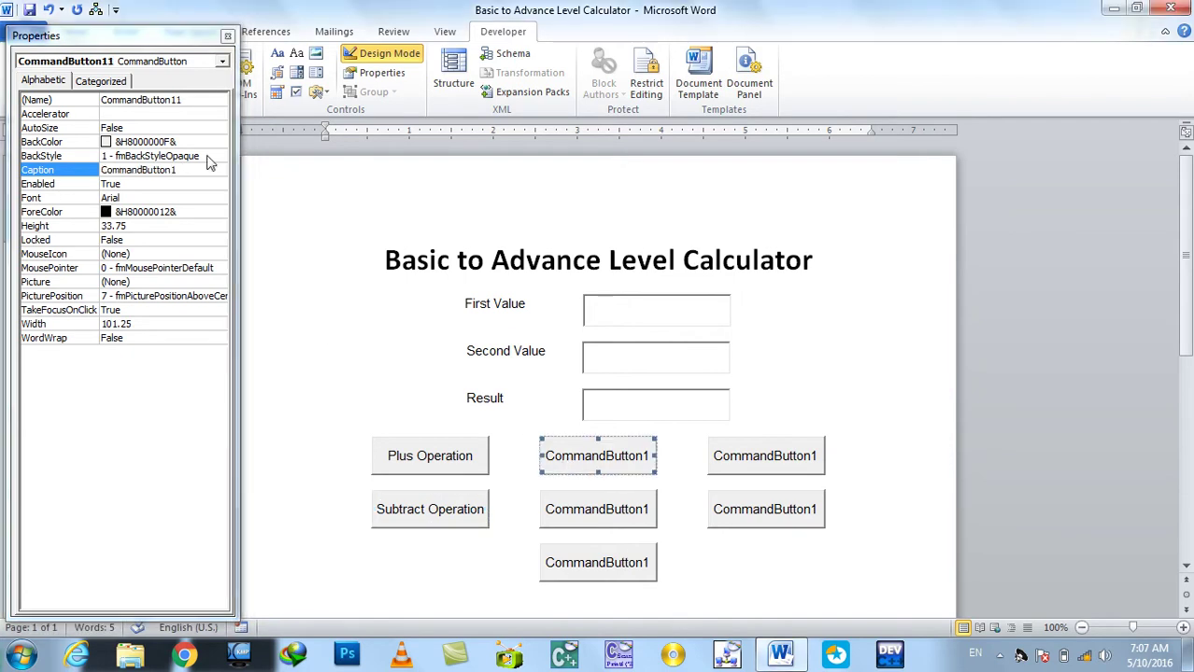
left_click(177, 168)
left_click_drag(198, 171, 101, 171)
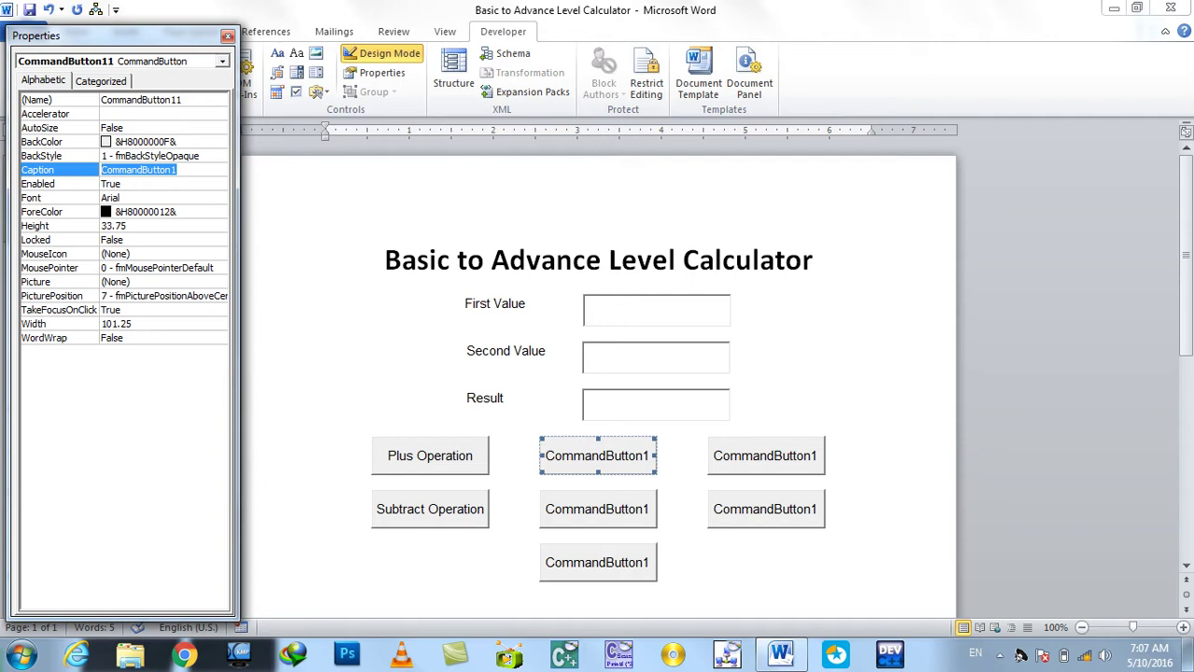
type("Multiply")
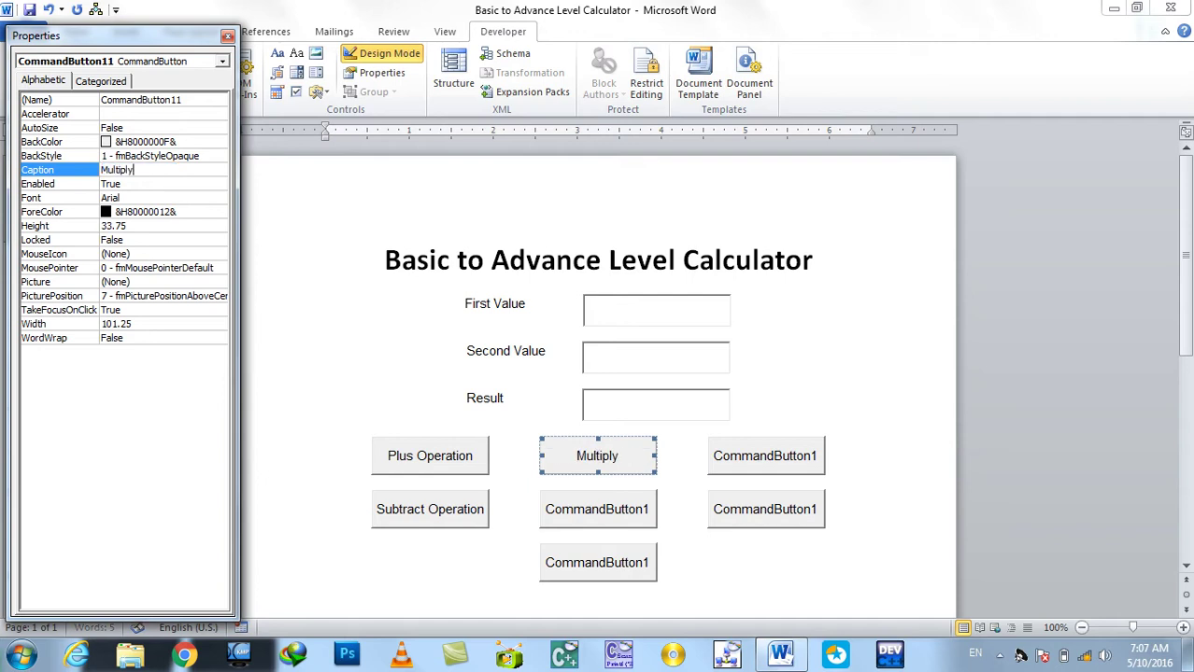
type("Ope")
key("BackSpace")
key("BackSpace")
key("BackSpace")
key("BackSpace")
type("Operation")
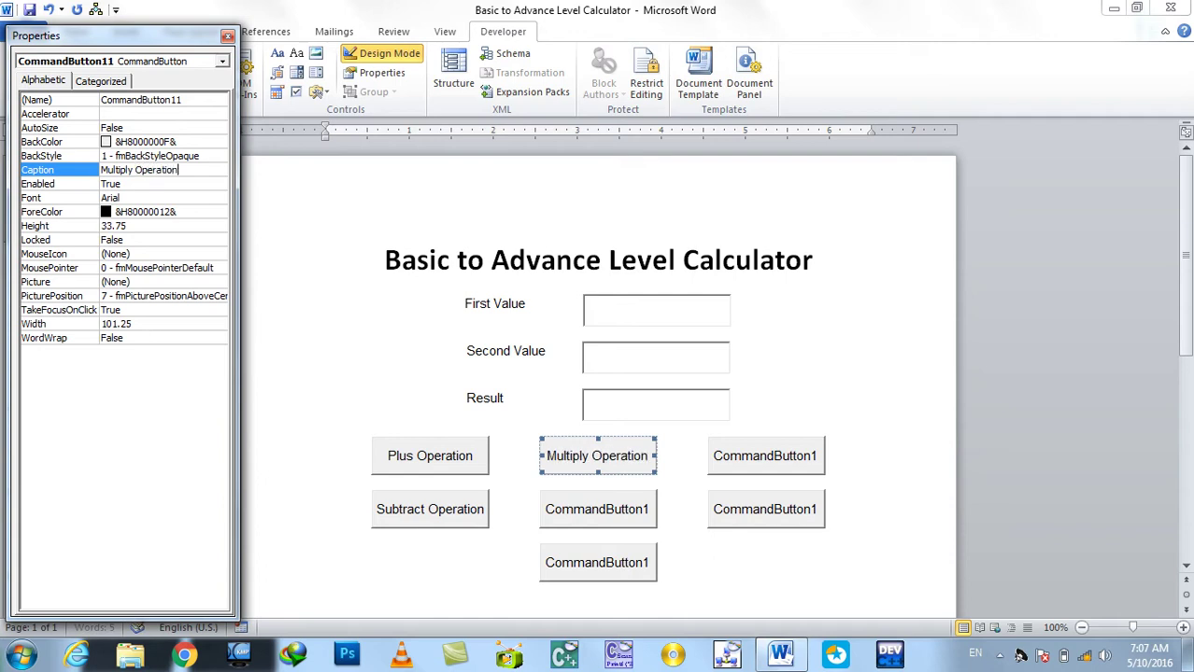
Step: Caption the button below Multiply Operation 'Divide Operation'
left_click(544, 516)
left_click(570, 520)
left_click(35, 170)
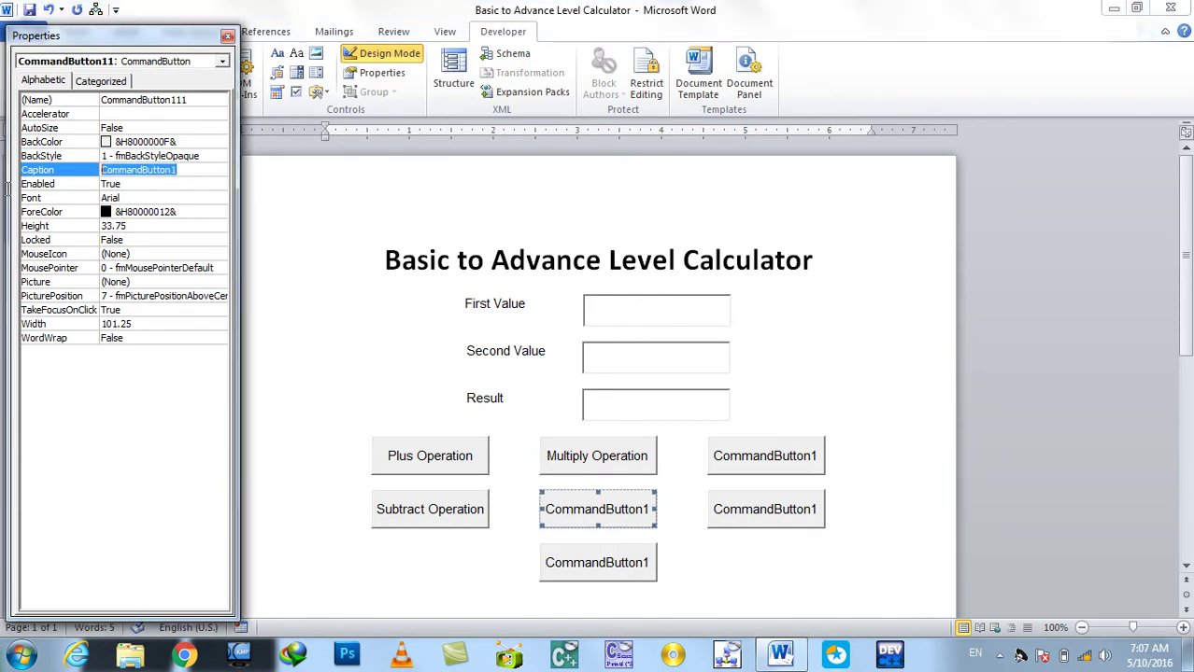
type("Divide Operation")
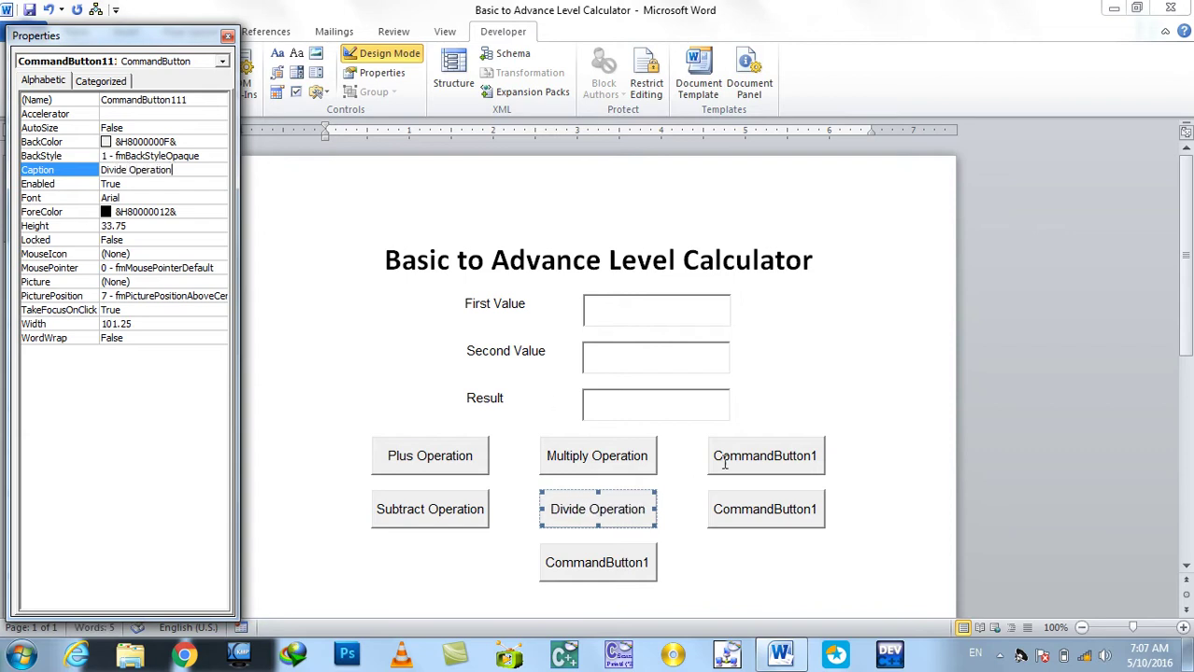
Step: Caption the top-right button 'Save'
left_click(772, 467)
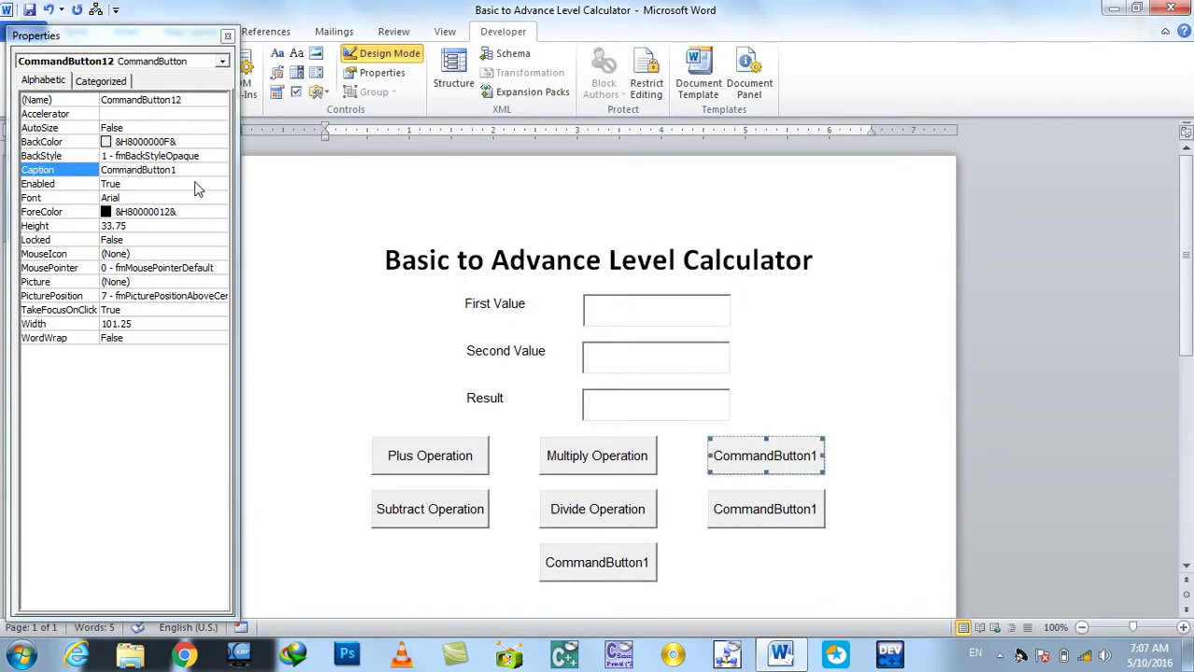
double_click(154, 170)
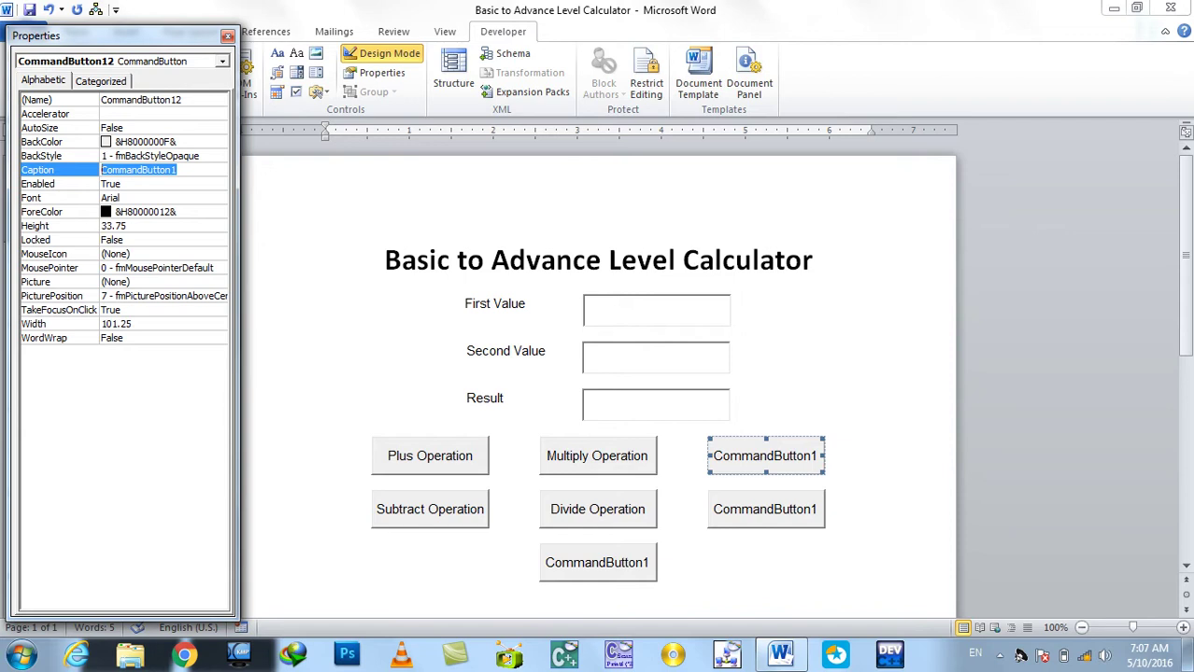
type("Save Operation")
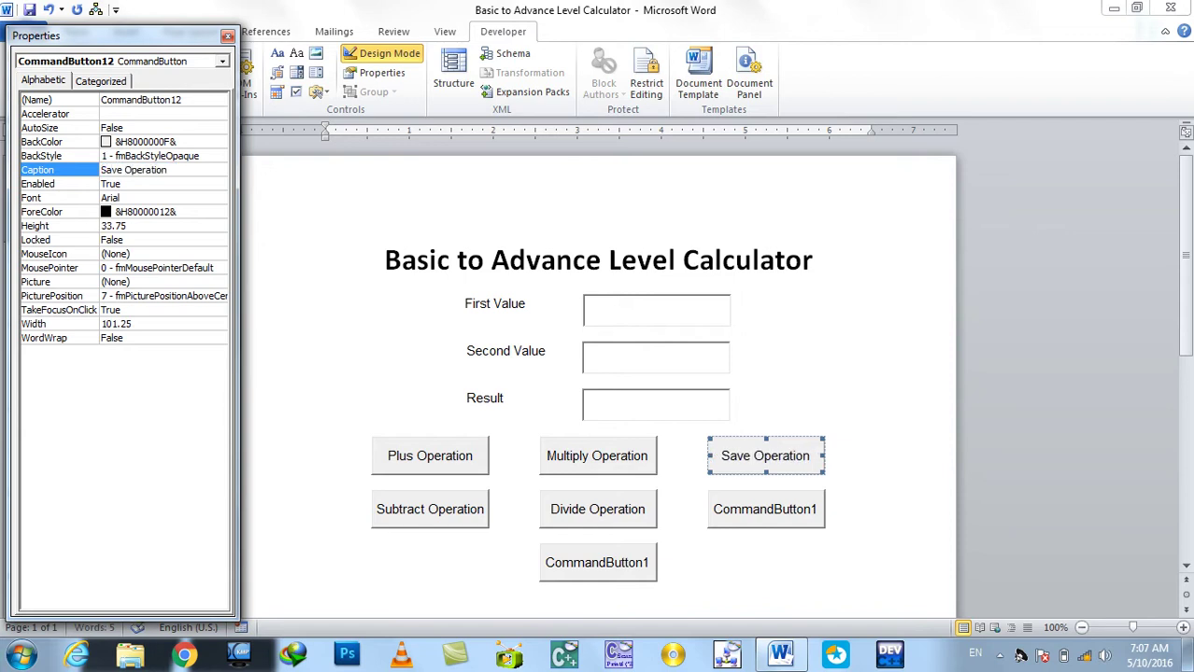
key("BackSpace")
key("BackSpace")
key("BackSpace")
key("BackSpace")
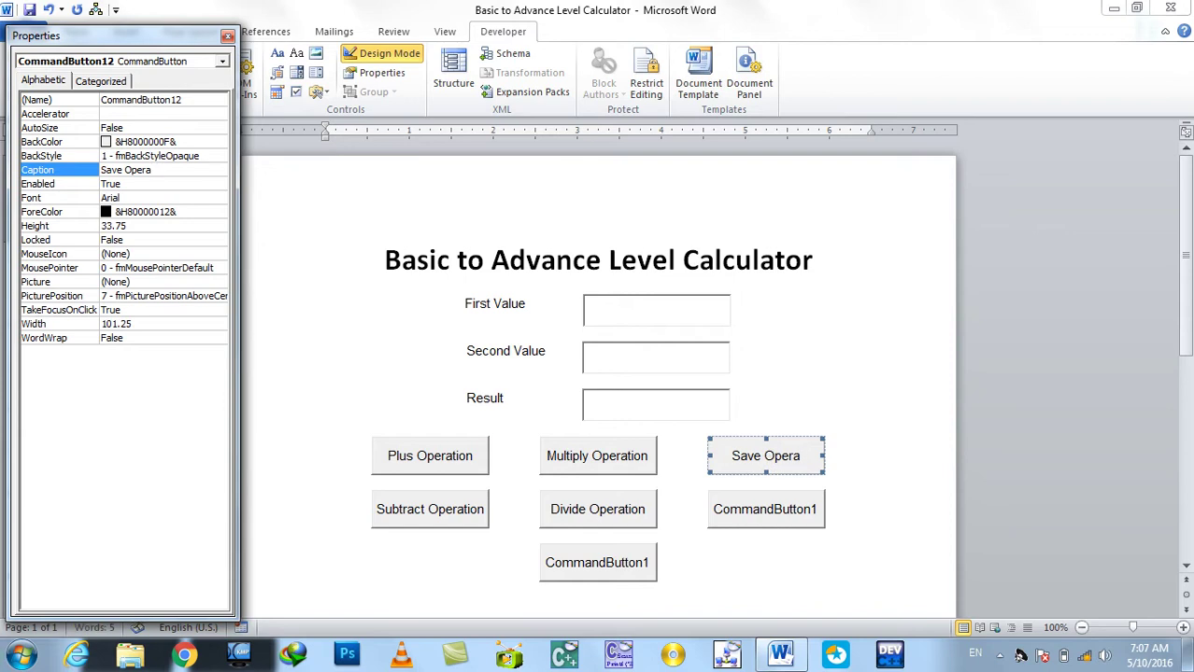
key("BackSpace")
key("BackSpace")
key("BackSpace")
key("BackSpace")
key("BackSpace")
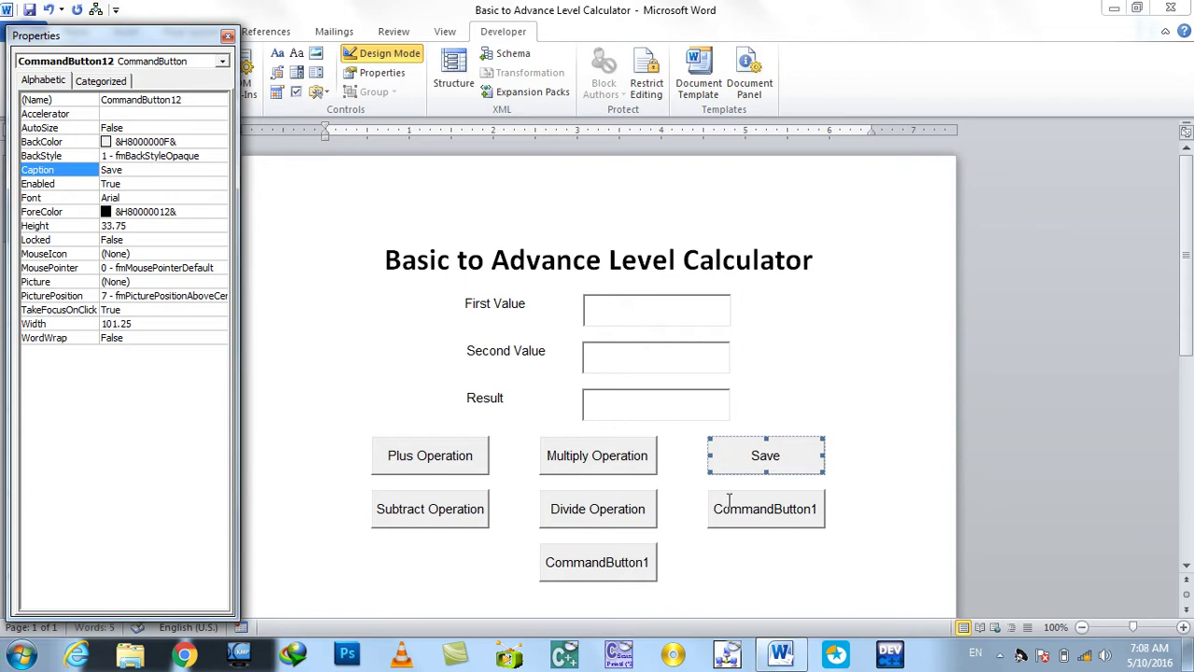
Step: Caption the button below Save 'Close Application'
left_click(827, 502)
left_click(785, 504)
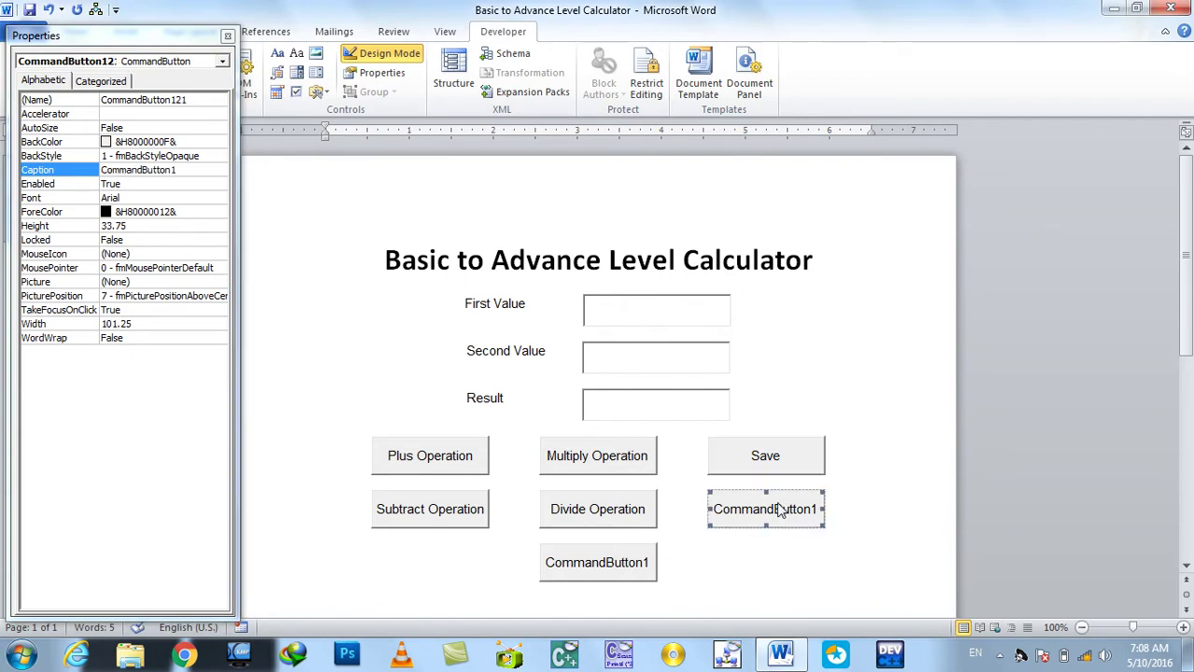
double_click(183, 169)
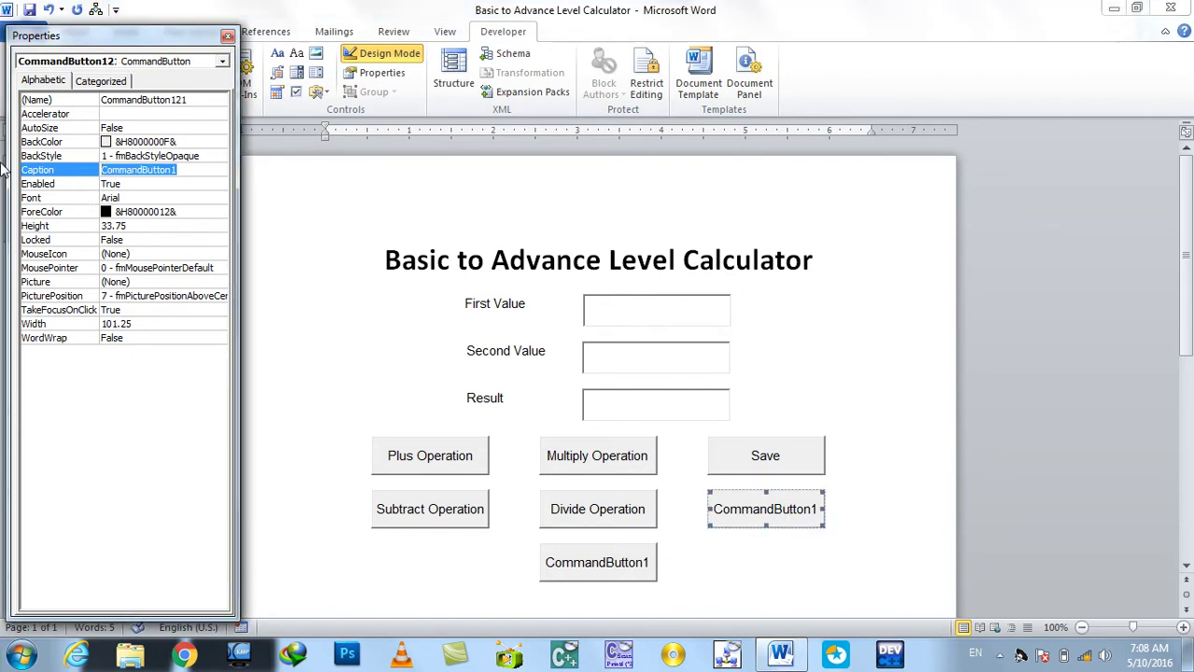
type("Close Application")
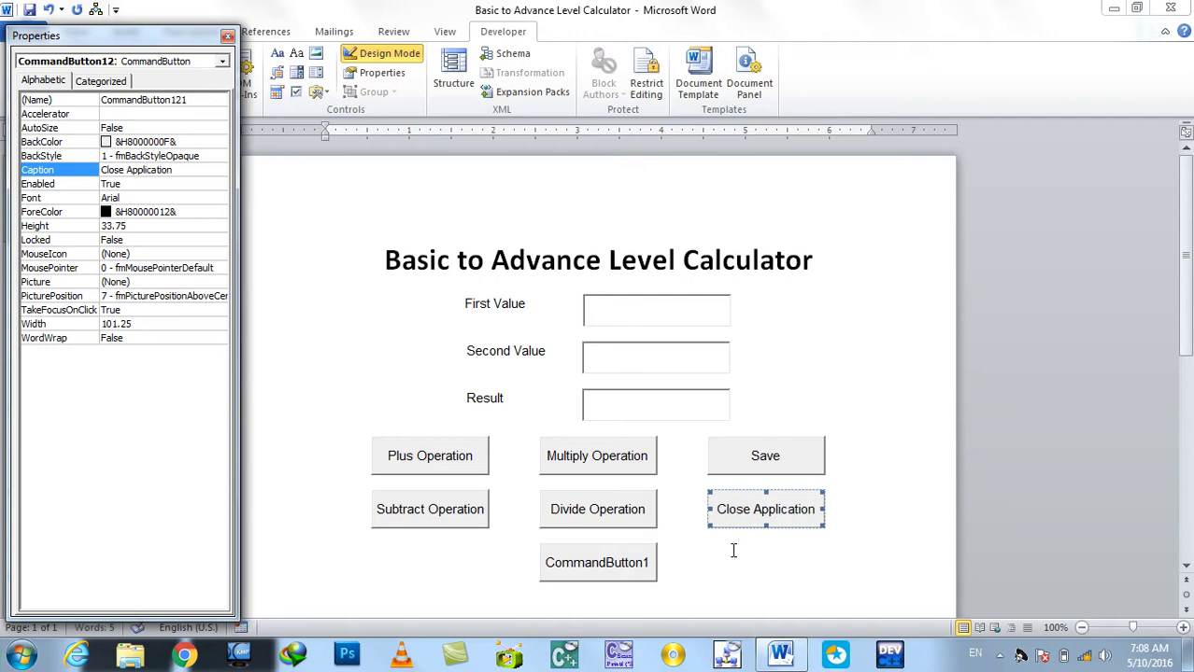
Step: Caption the bottom button 'Clear All'
left_click(611, 566)
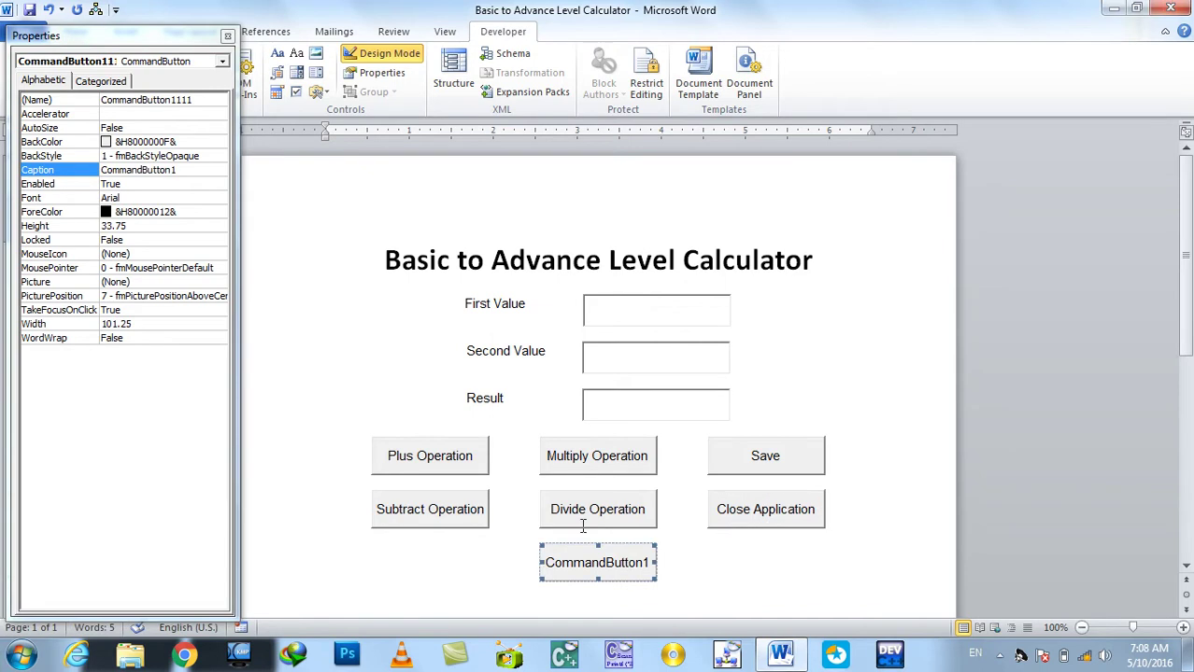
double_click(192, 172)
type("Clear a")
key("BackSpace")
type("All")
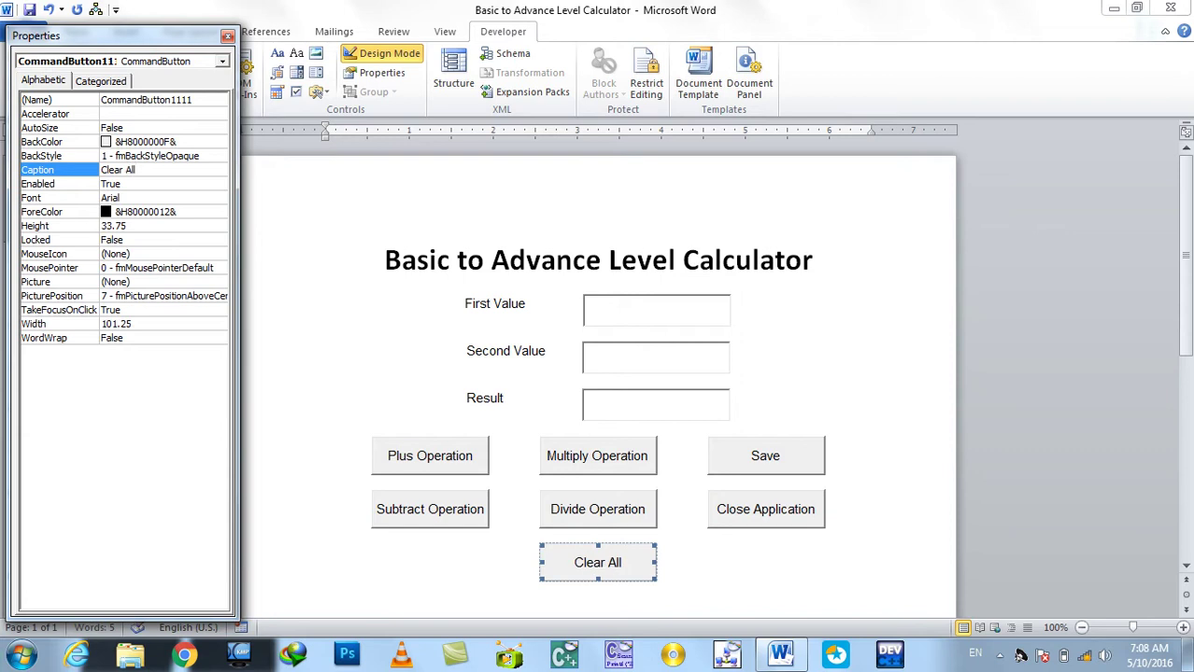
Step: Insert an 'Operational Buttons' line between the Result row and the button rows
left_click(227, 35)
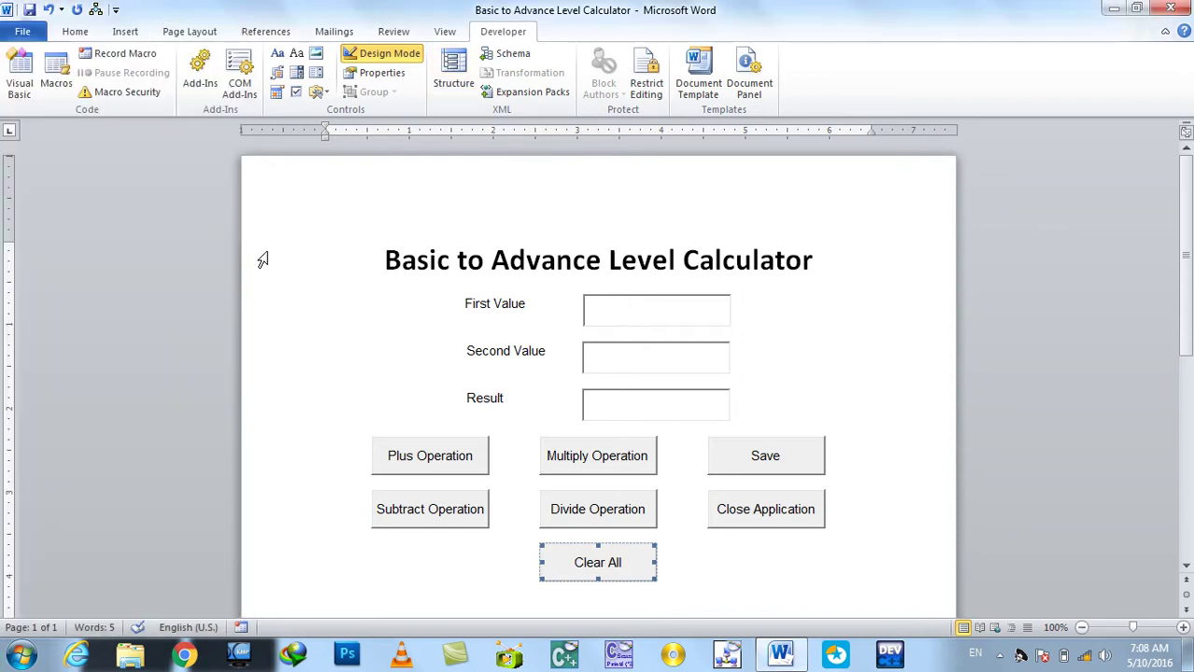
left_click(888, 361)
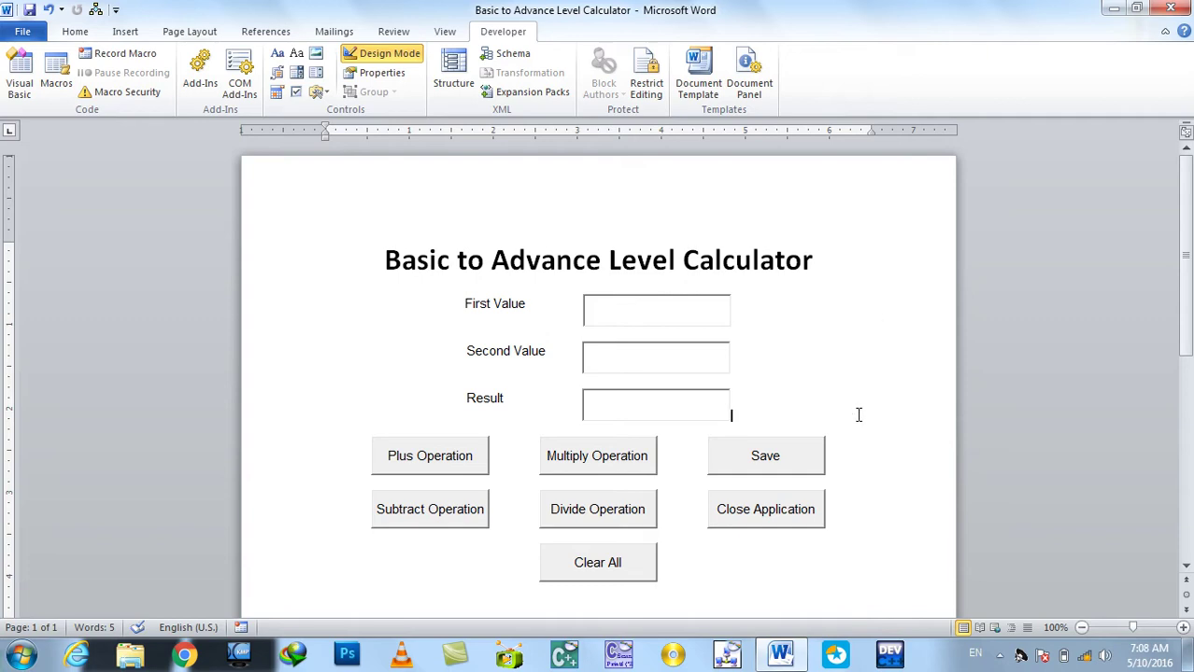
key("Return")
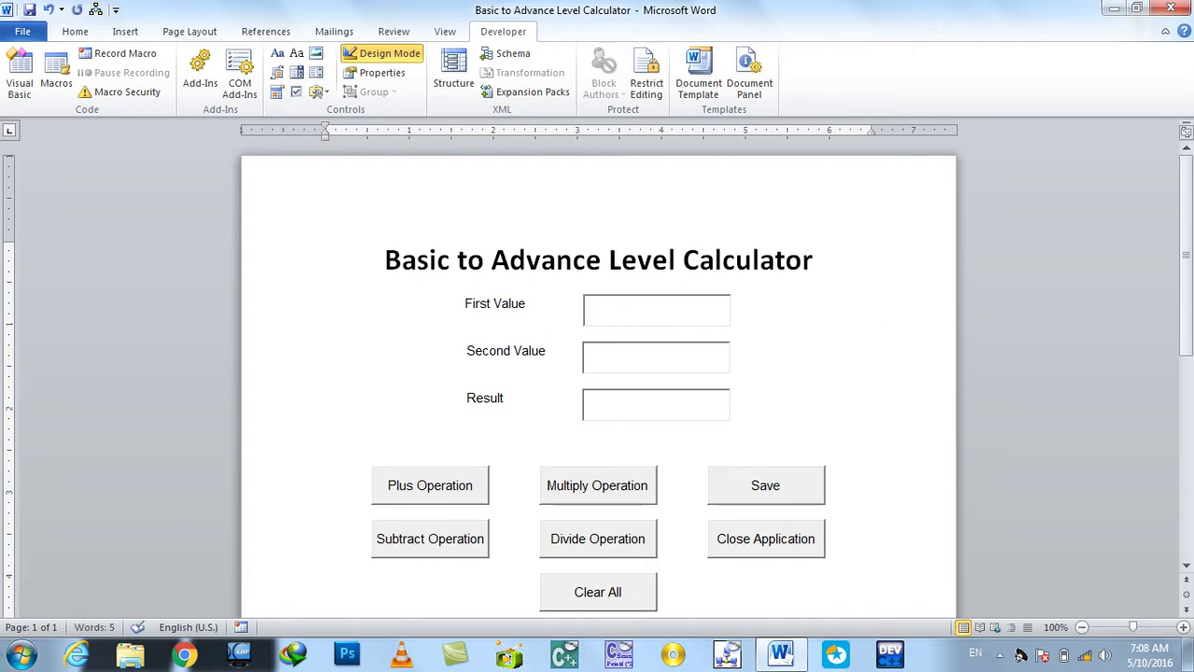
type("Operatio")
type("nal Butt")
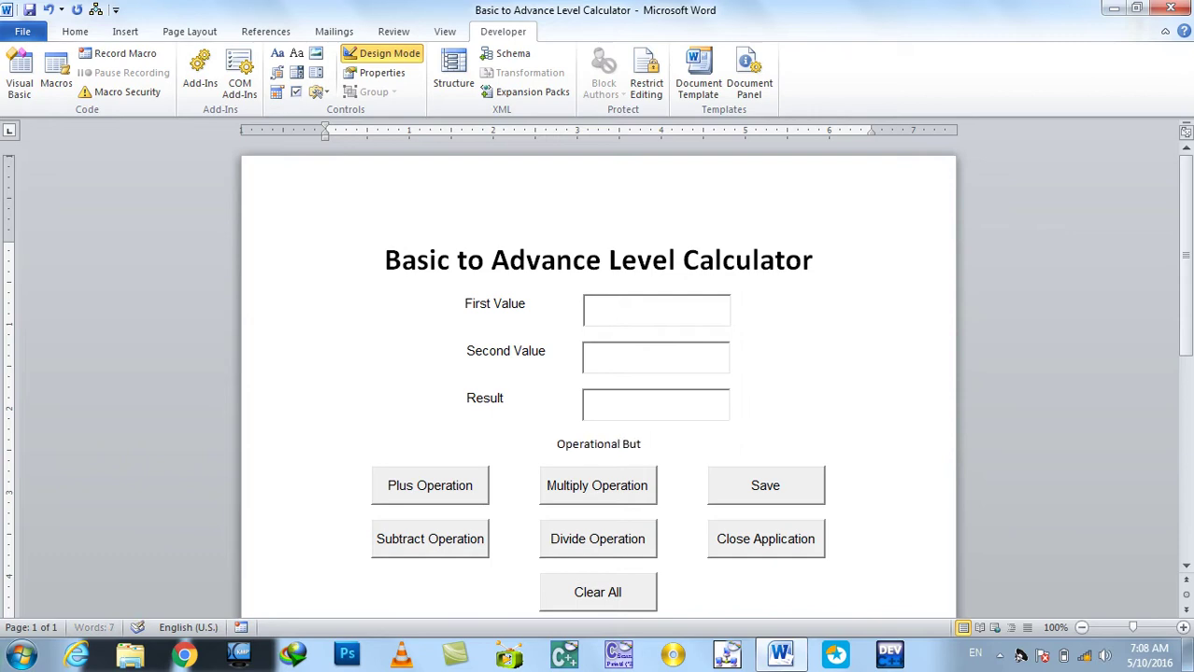
type("ons")
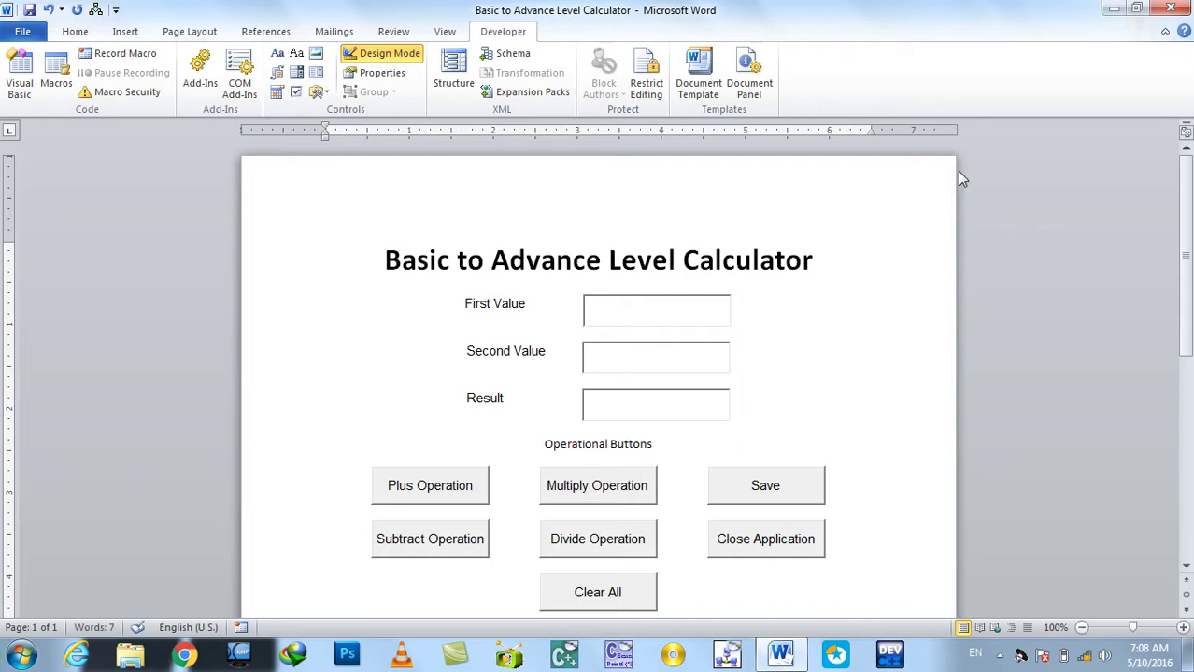
Step: Make the Operational Buttons heading bold and one size larger
triple_click(604, 447)
key("ctrl+b")
key("ctrl+shift+period")
key("ctrl+shift+period")
key("ctrl+shift+period")
key("ctrl+shift+period")
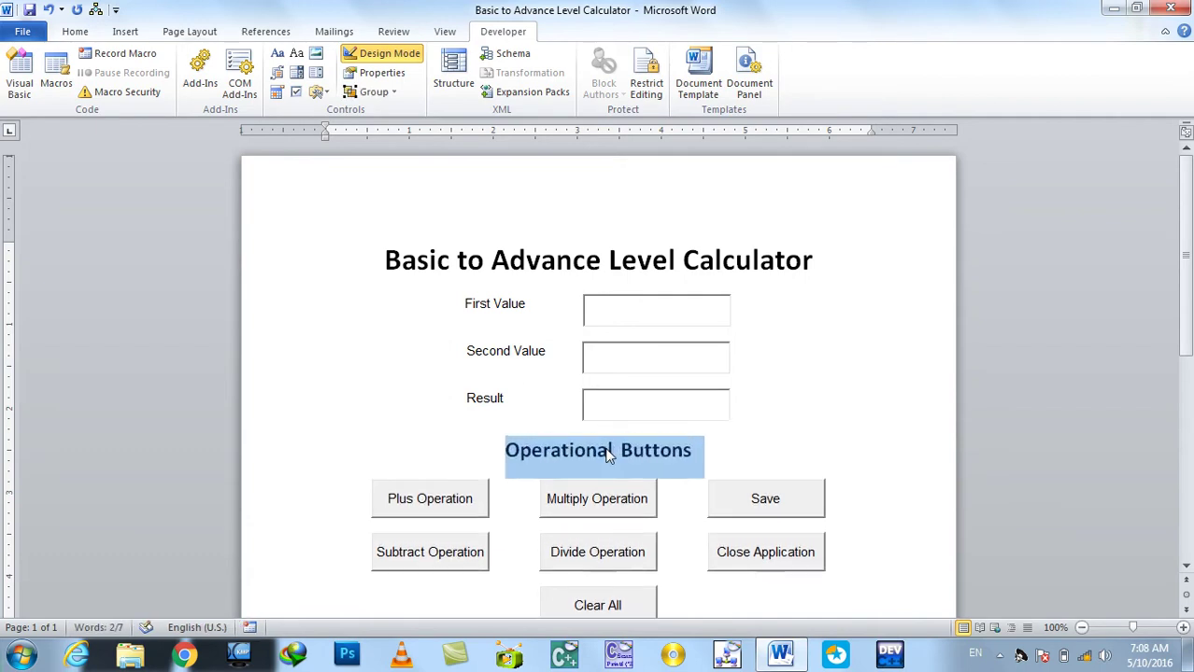
Step: Give the Operational Buttons heading a black shading fill
left_click(222, 32)
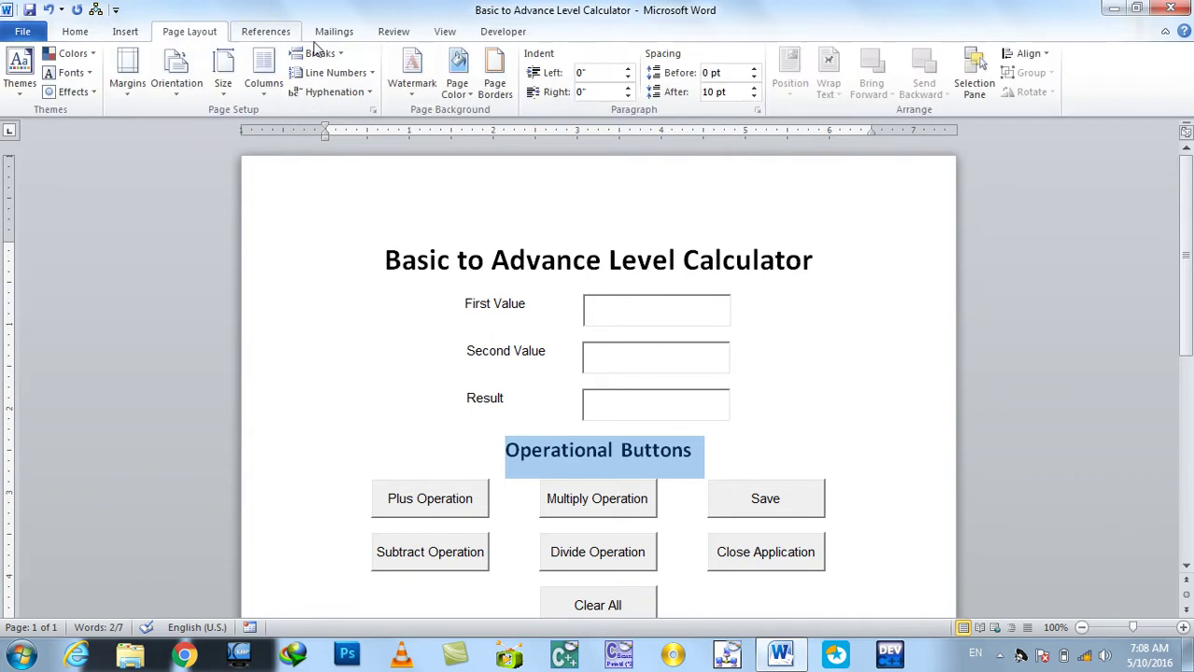
left_click(494, 65)
left_click(517, 171)
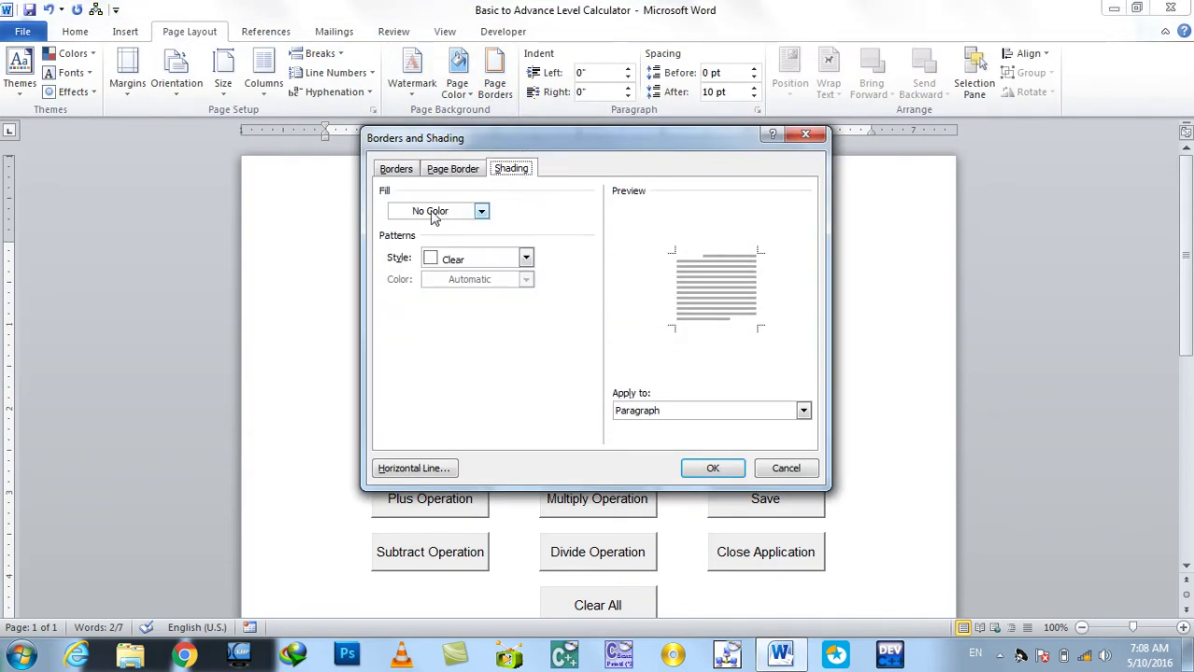
left_click(431, 213)
left_click(411, 245)
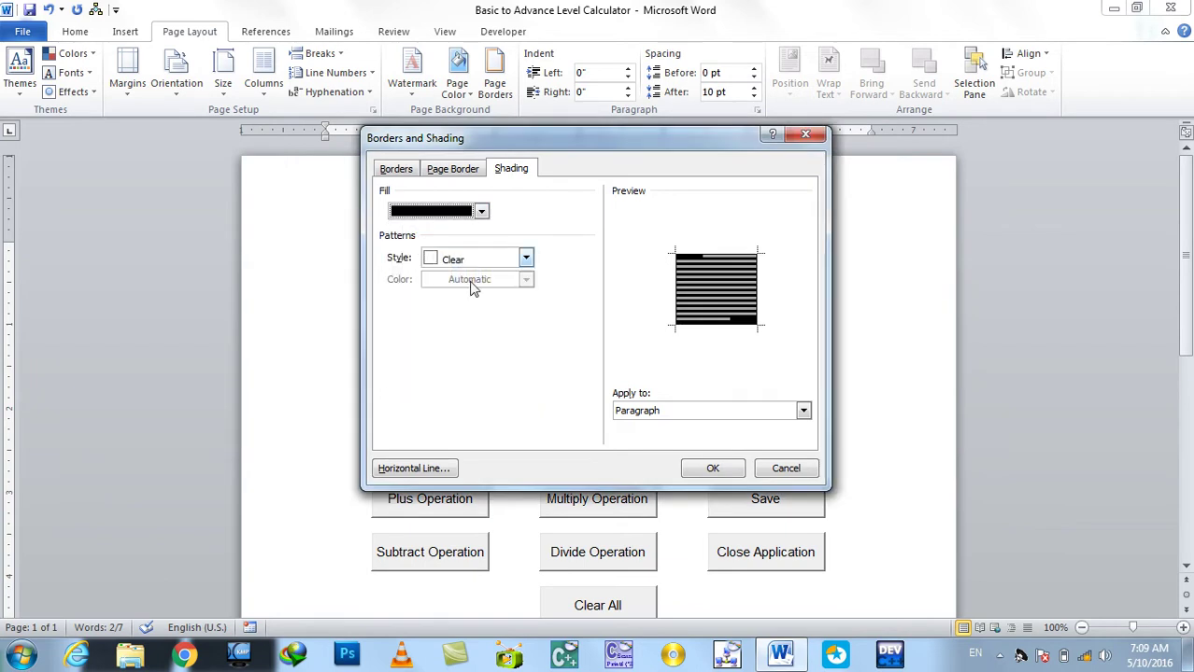
left_click(713, 470)
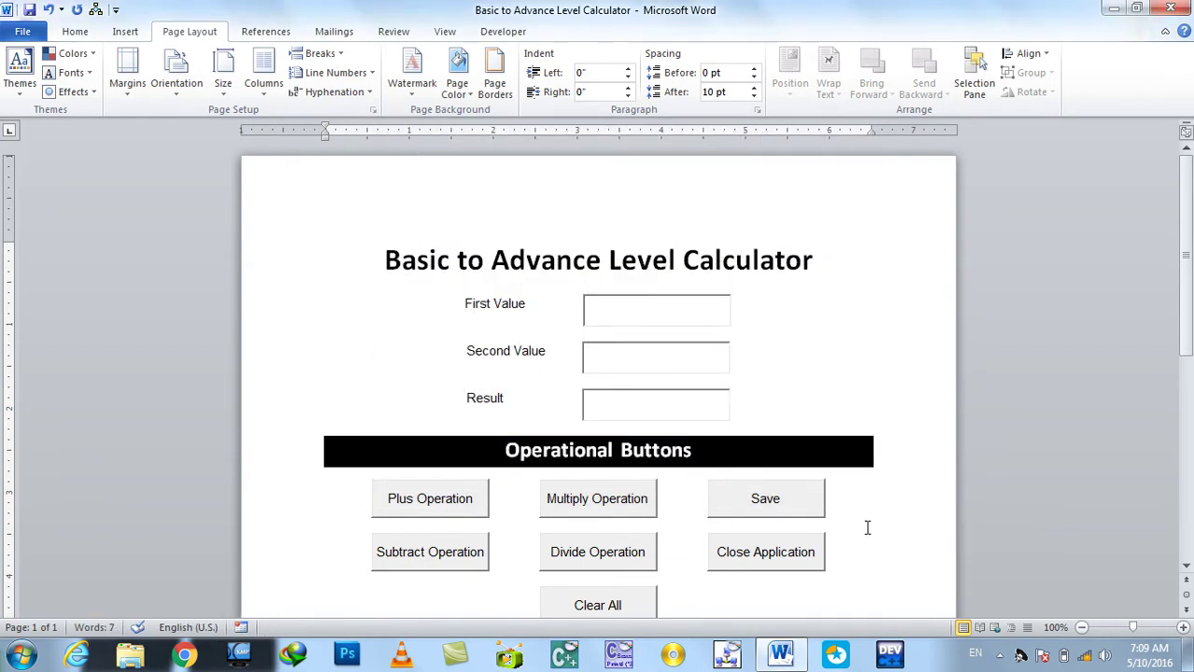
Step: Apply the same black shading fill to the calculator title line
scroll(866, 528, "down", 2)
triple_click(582, 183)
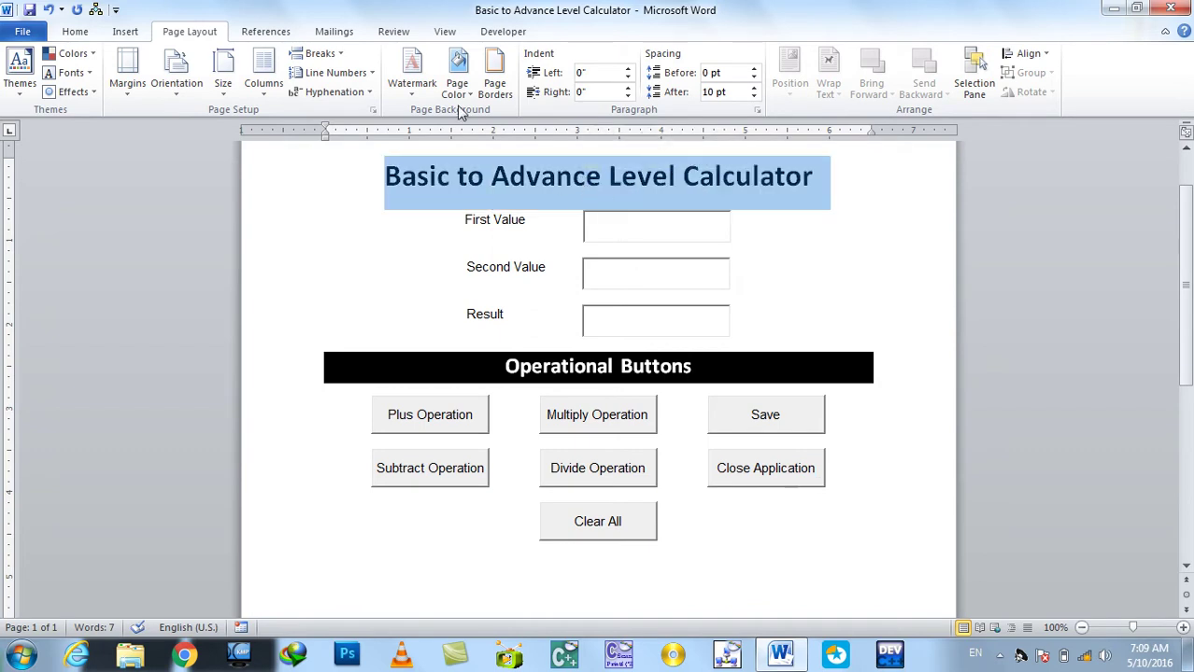
left_click(495, 84)
left_click(510, 170)
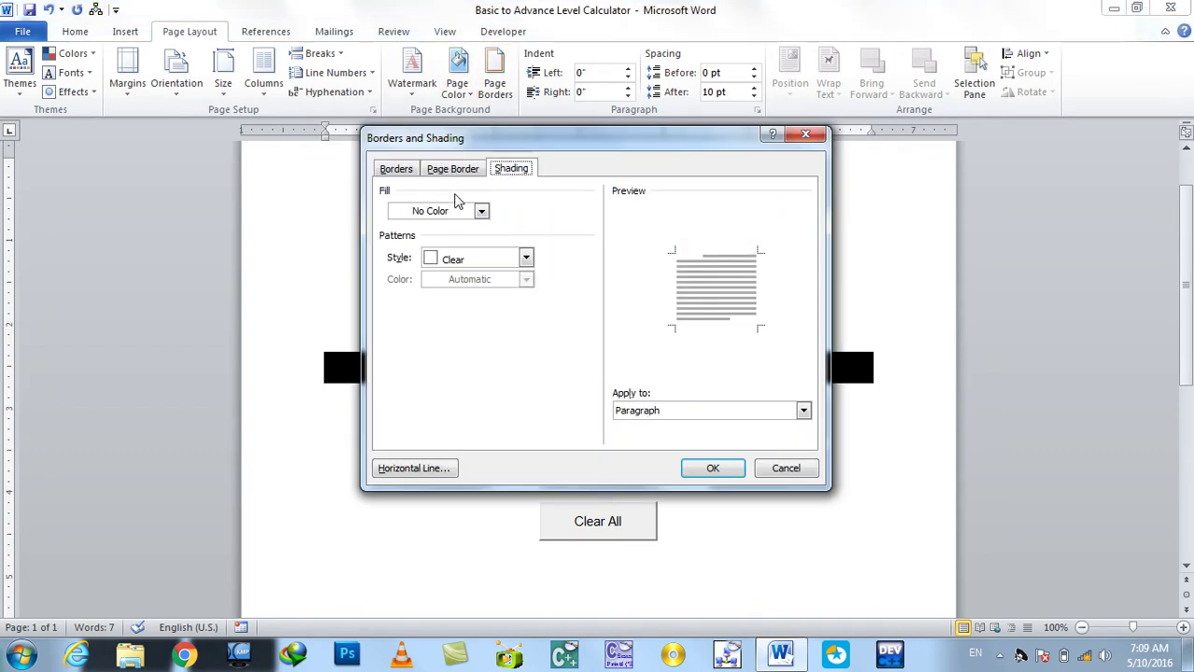
left_click(480, 211)
left_click(411, 244)
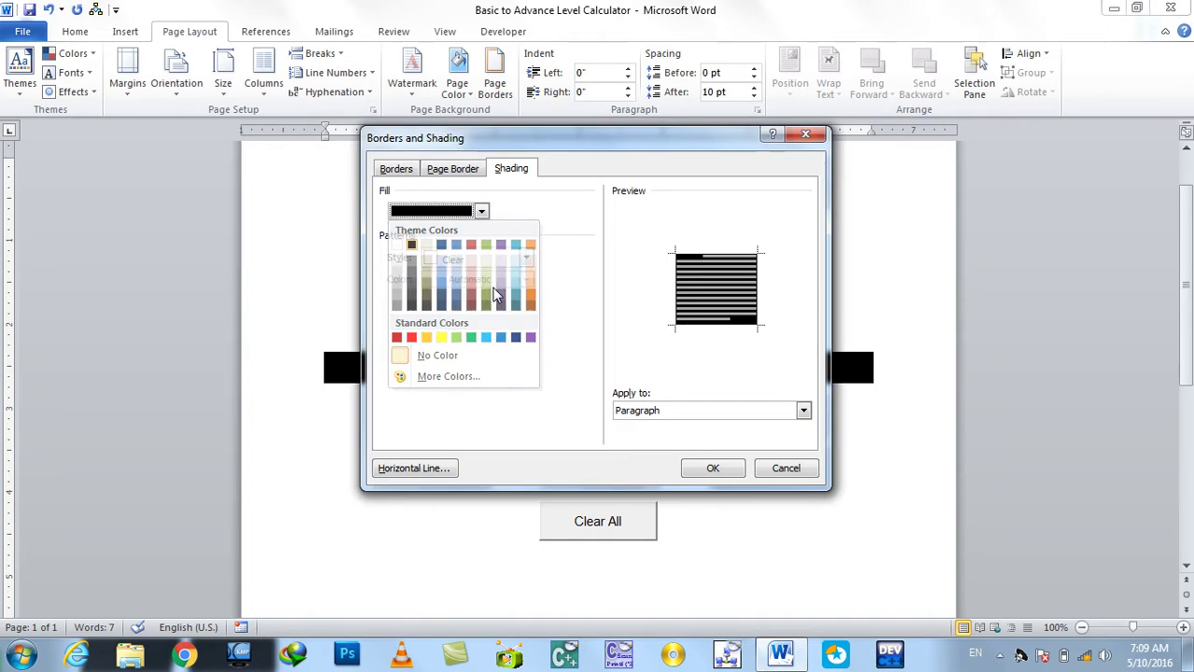
left_click(705, 472)
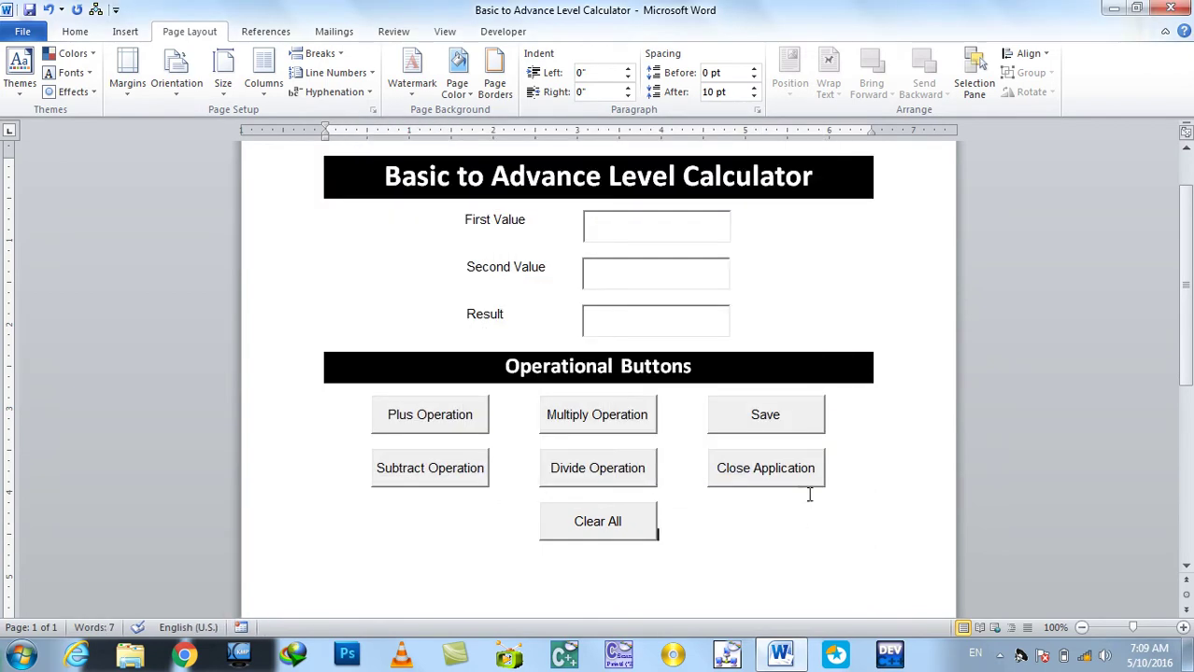
scroll(803, 509, "up", 2)
scroll(809, 492, "down", 1)
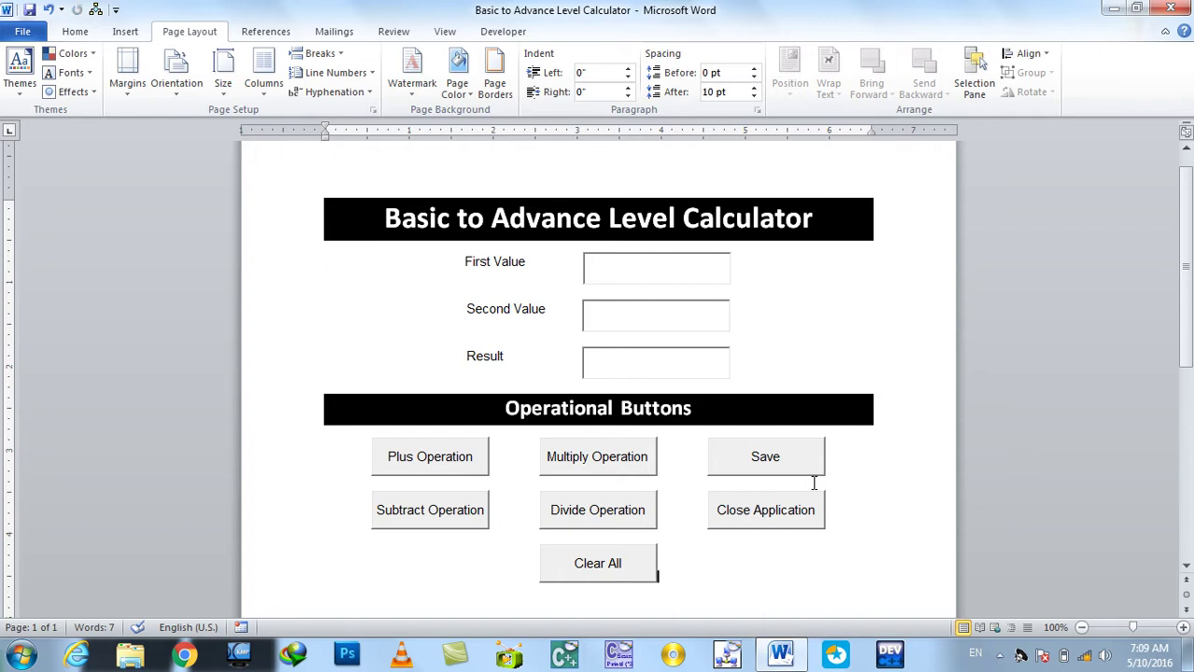
left_click_drag(719, 461, 501, 470)
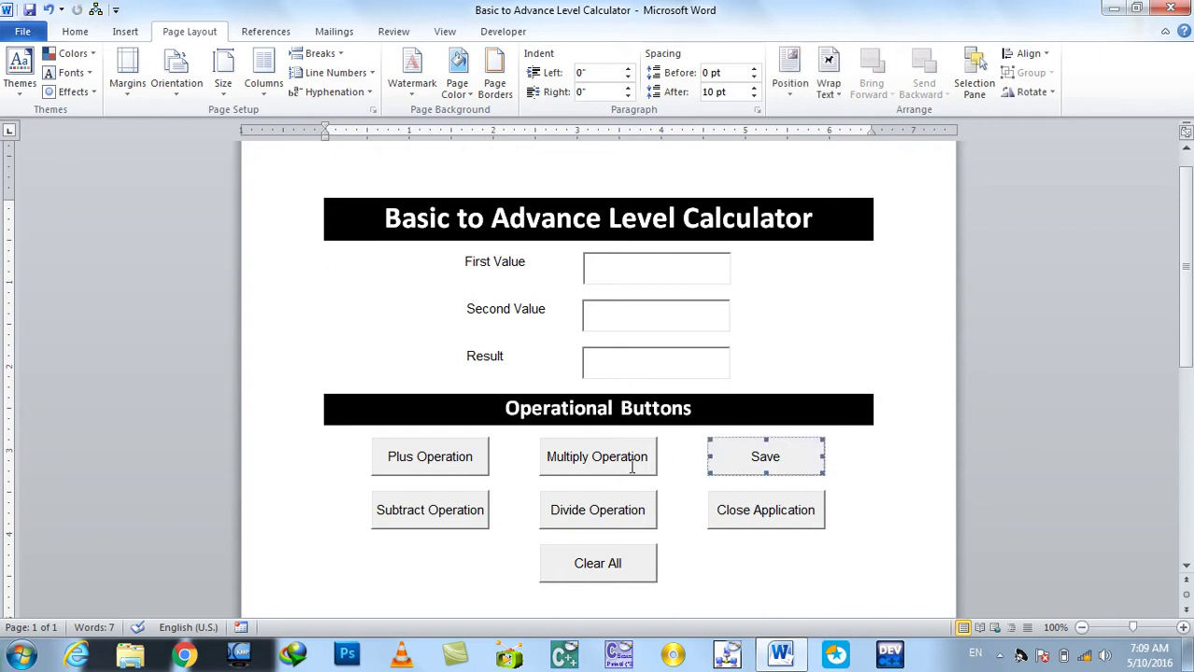
left_click(416, 468)
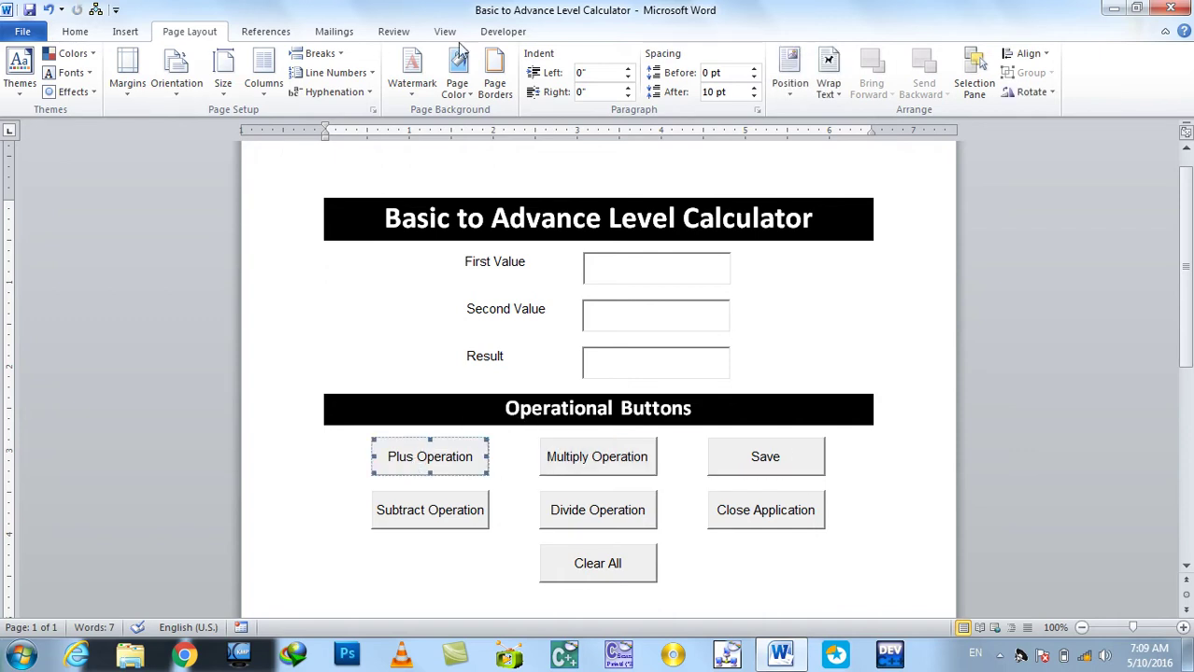
left_click(503, 31)
left_click(377, 75)
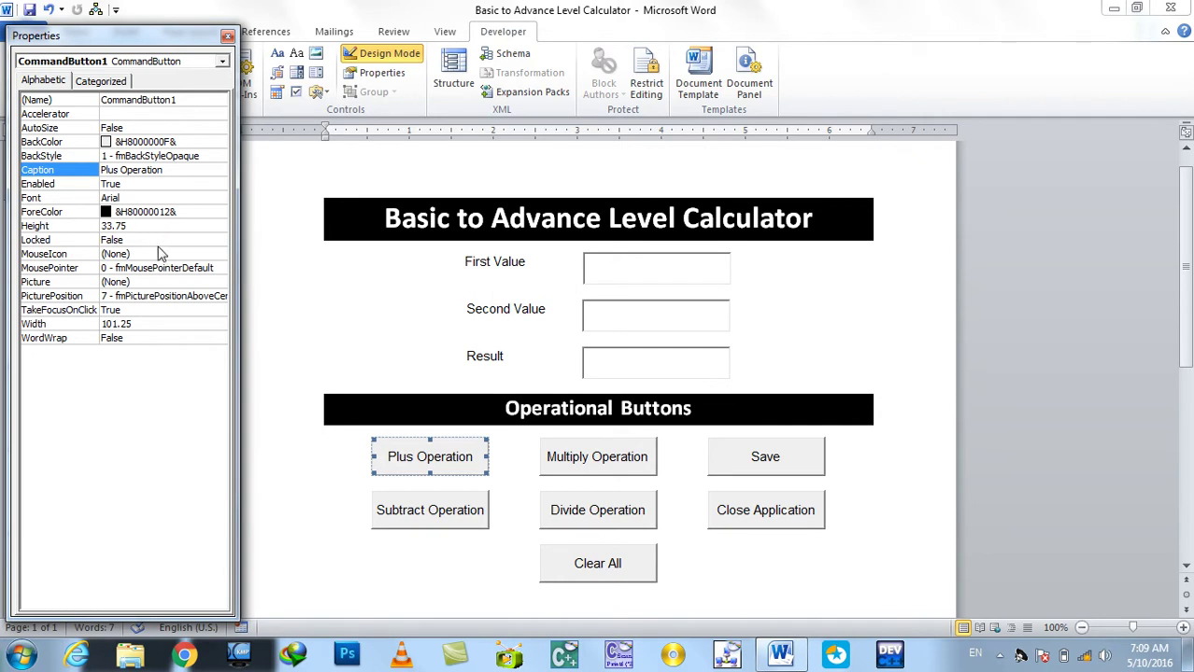
left_click(120, 282)
left_click(219, 282)
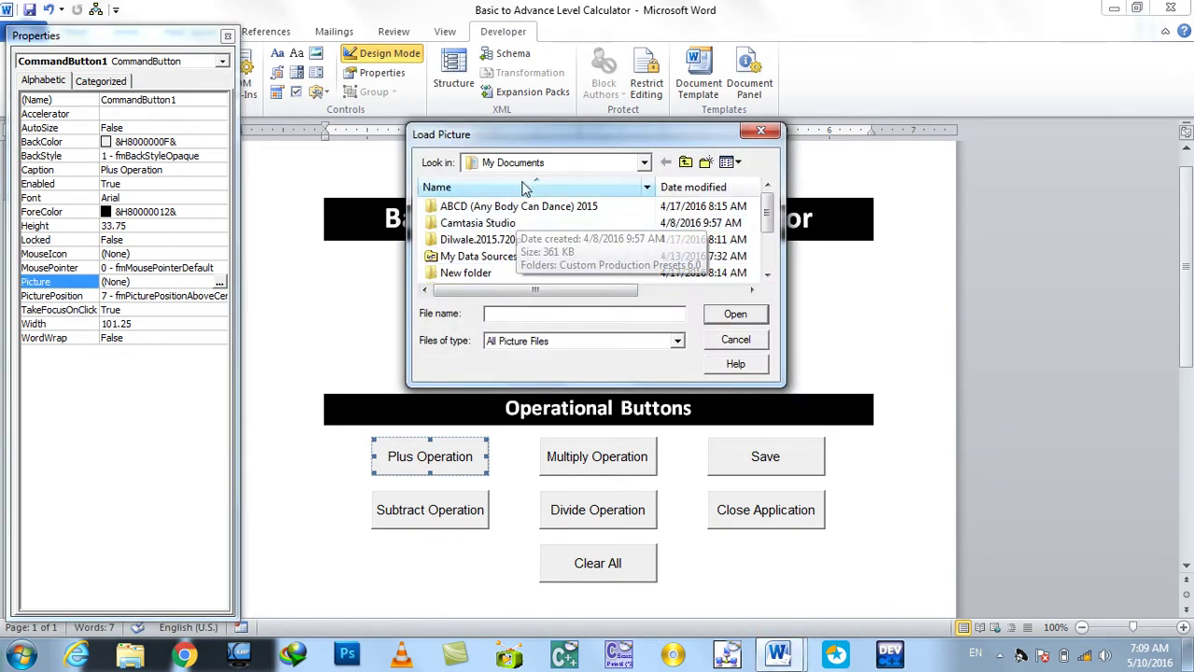
left_click(523, 166)
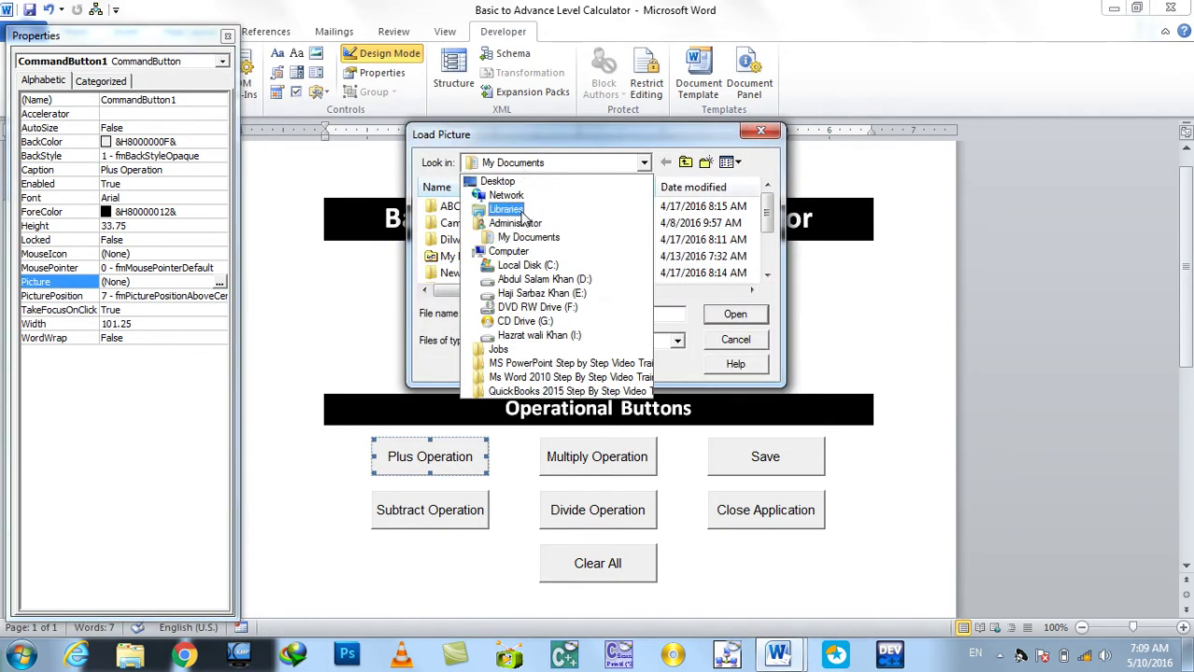
left_click(509, 209)
double_click(506, 288)
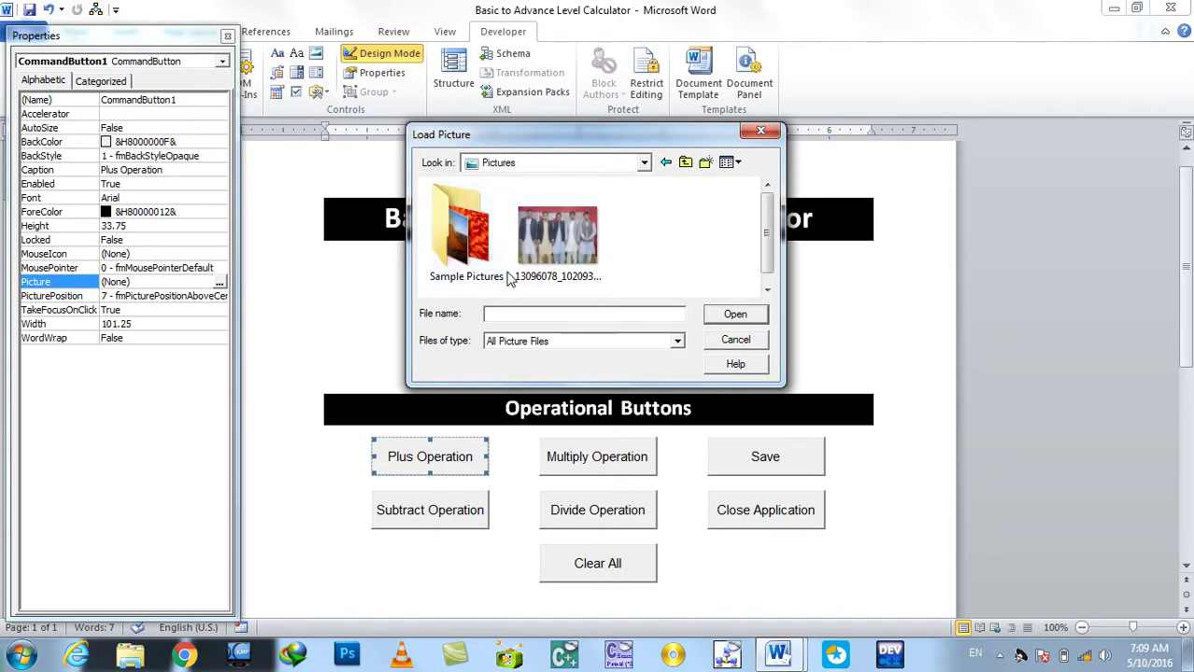
double_click(483, 241)
double_click(540, 233)
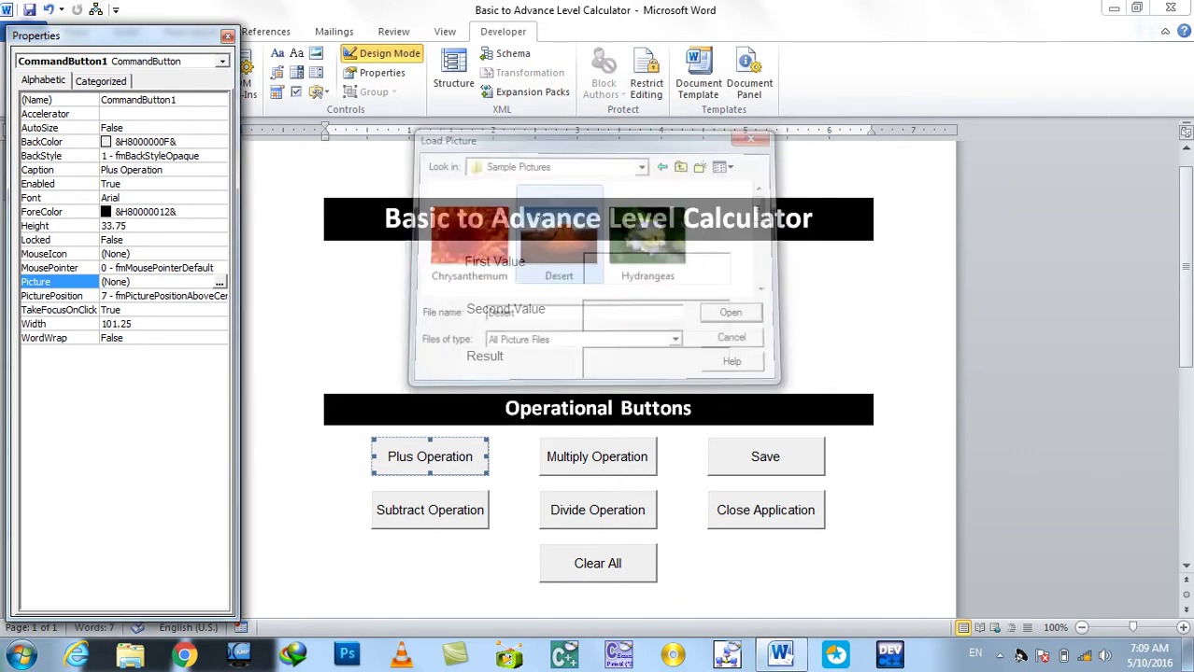
left_click(506, 464)
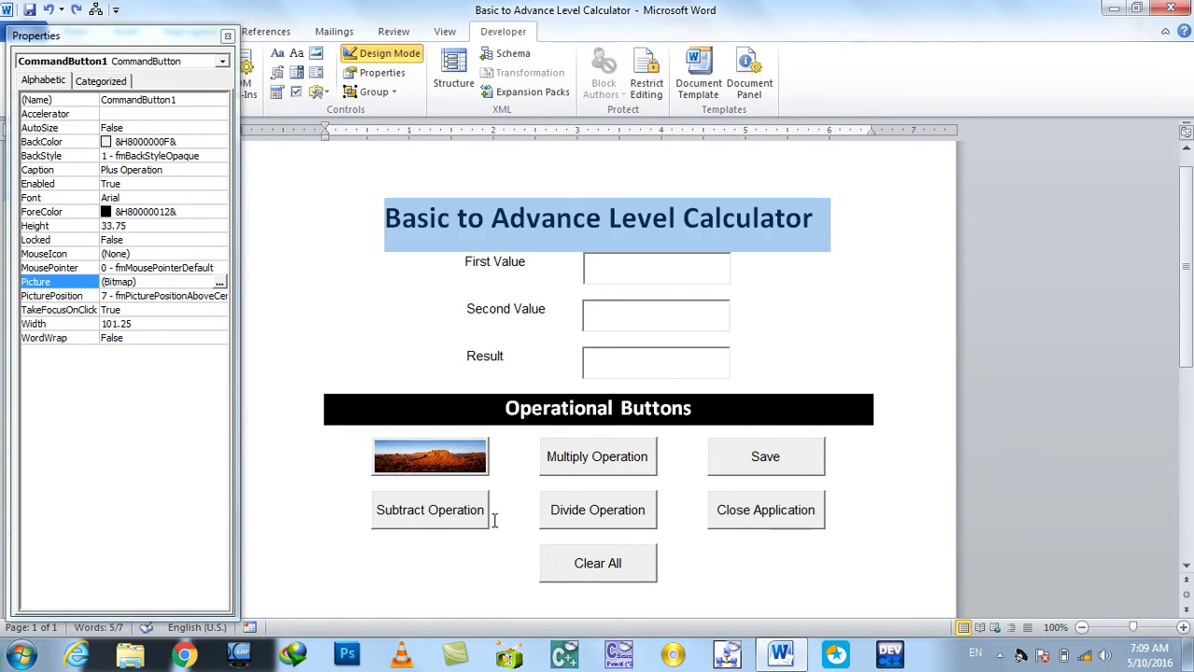
key("F4")
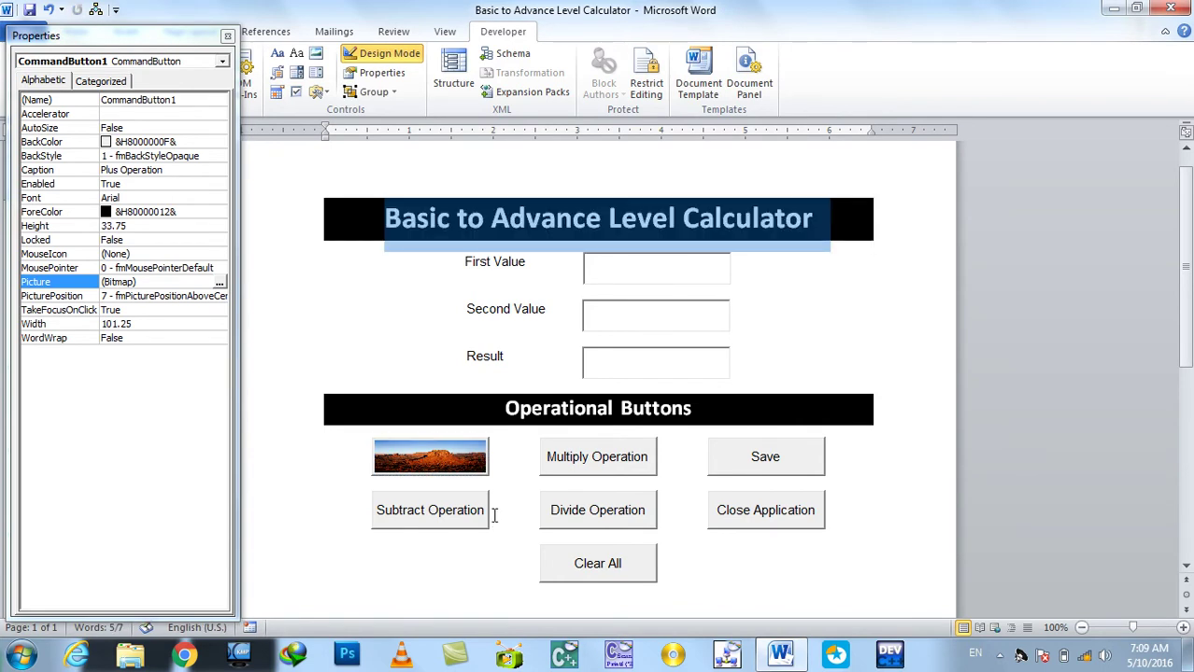
left_click(456, 467)
left_click(166, 284)
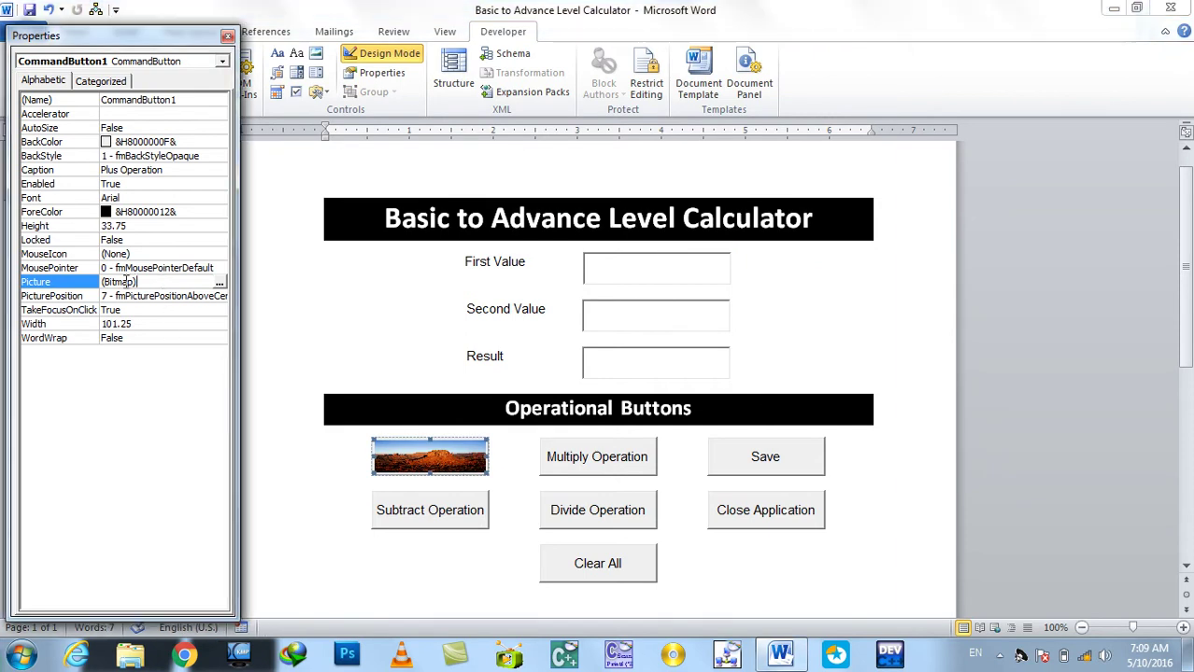
key("Delete")
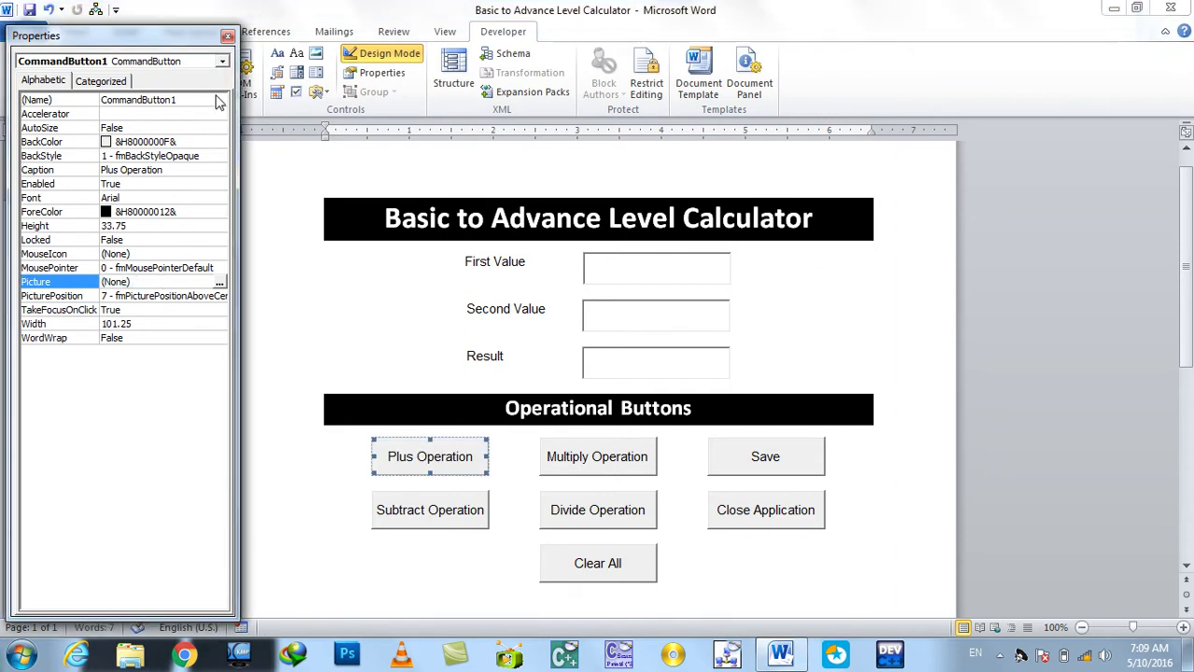
left_click(227, 35)
Step: Select the First Value, Second Value and Result boxes on the form in turn
left_click(771, 572)
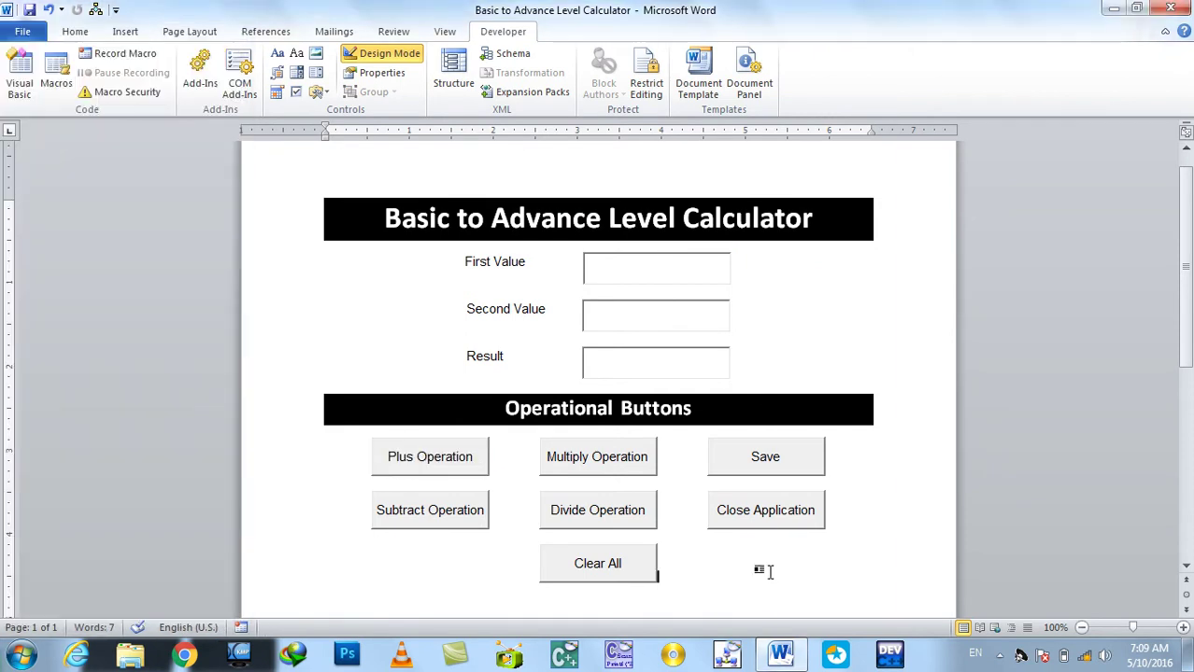
left_click(631, 272)
left_click(625, 313)
left_click(628, 360)
Step: Write c.Value = Val(a.Value) + Val(b.Value) in the Plus Operation Click sub
double_click(430, 456)
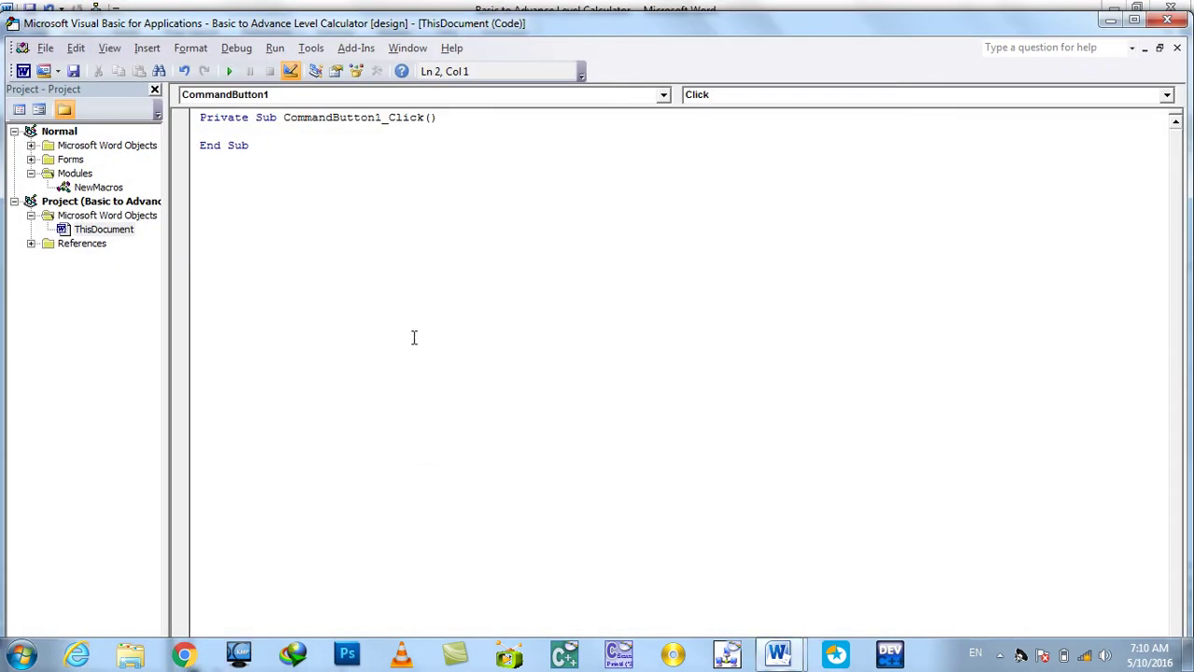
type("c.Value=")
type("vall")
type("(a.vas")
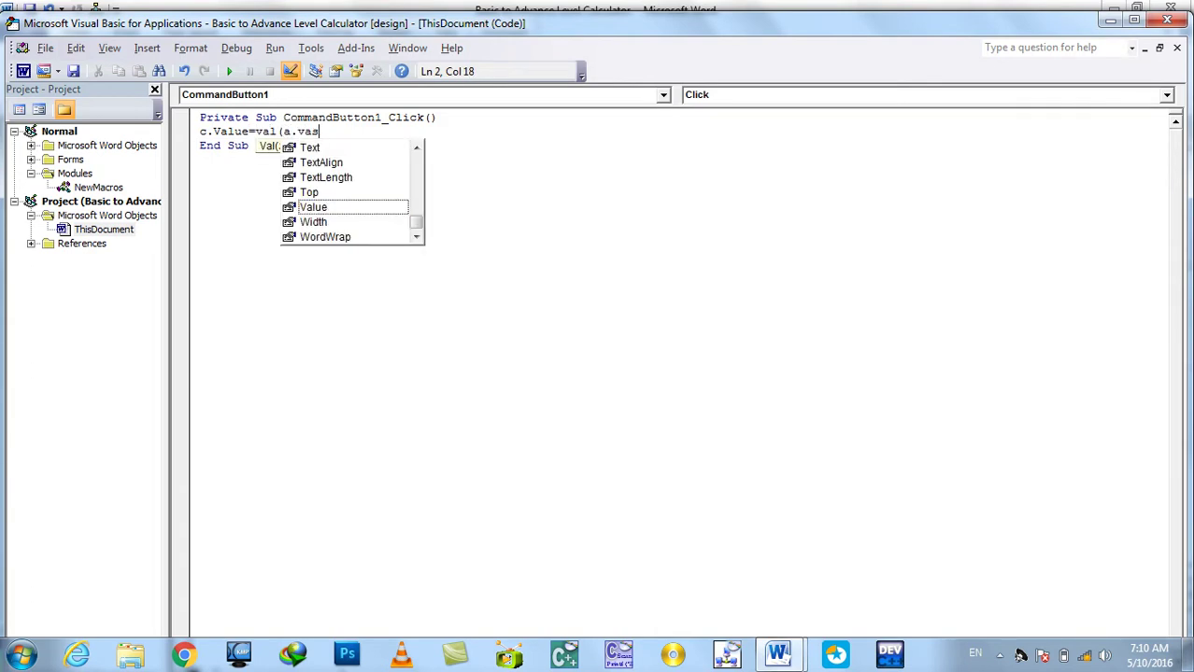
key("BackSpace")
key("BackSpace")
type("alue)+val(")
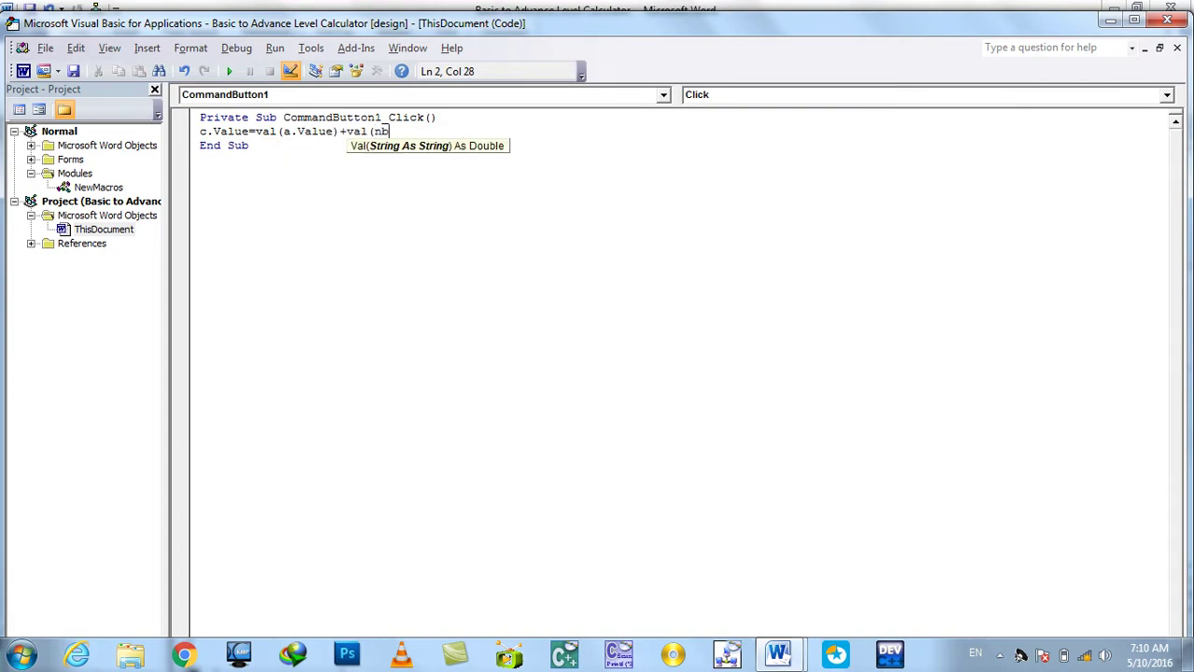
type("b.value")
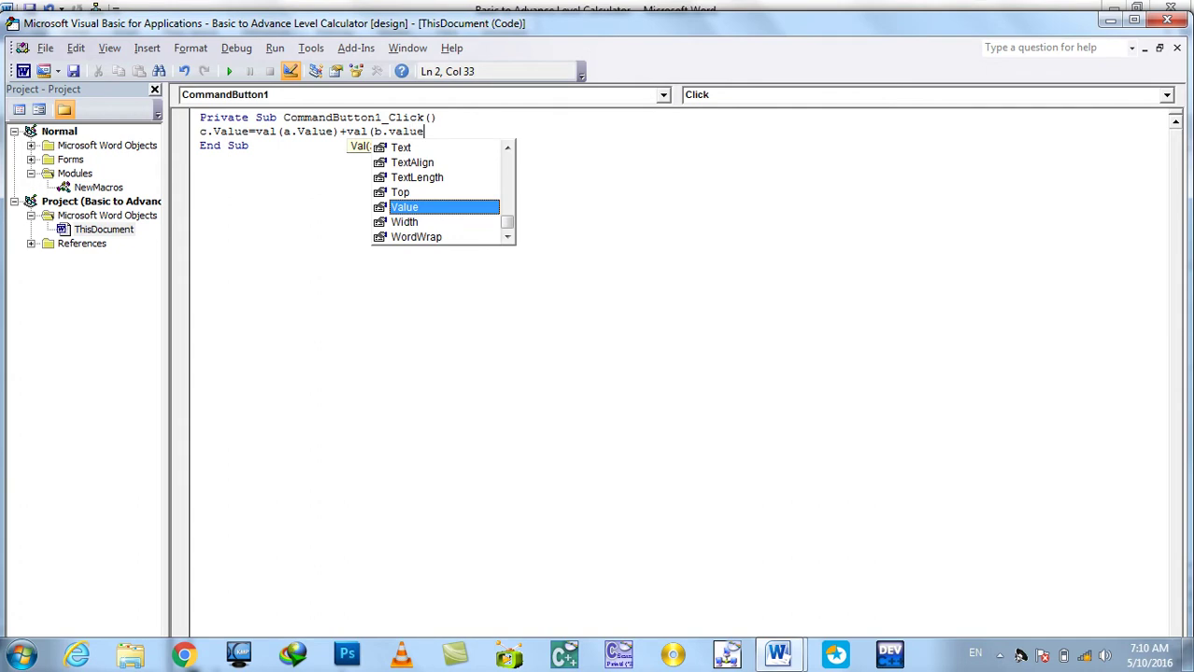
type(")")
key("Down")
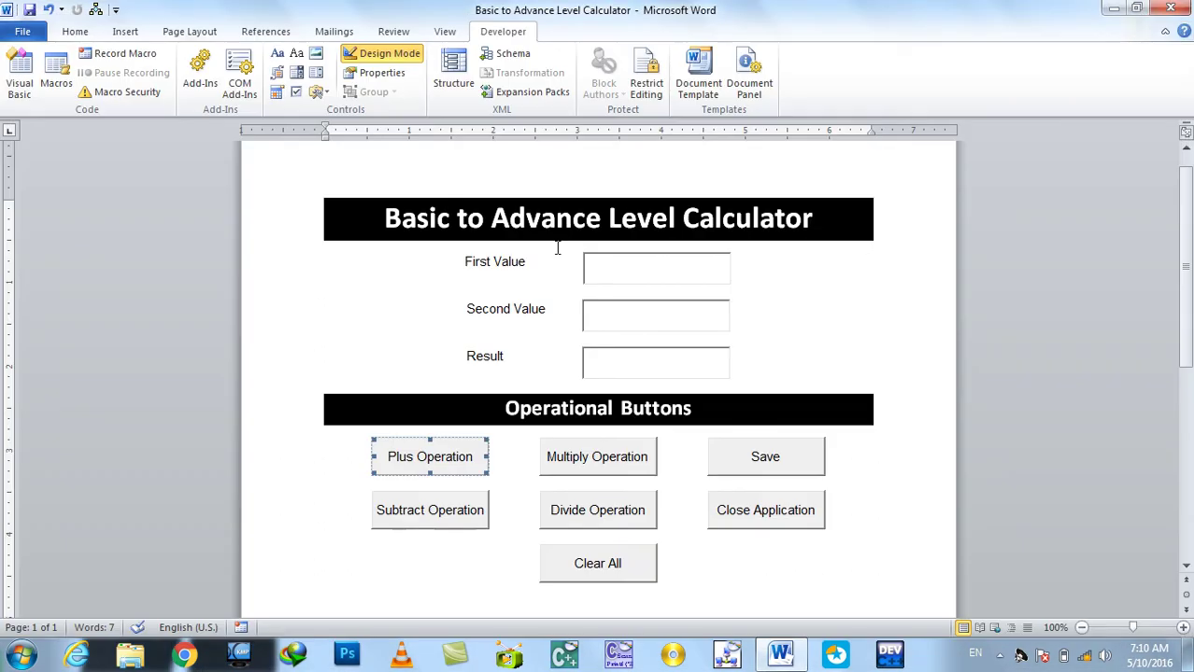
left_click(1168, 19)
Step: Write c.Value = Val(a.Value) - Val(b.Value) in the Subtract Operation Click sub
left_click(435, 510)
double_click(435, 510)
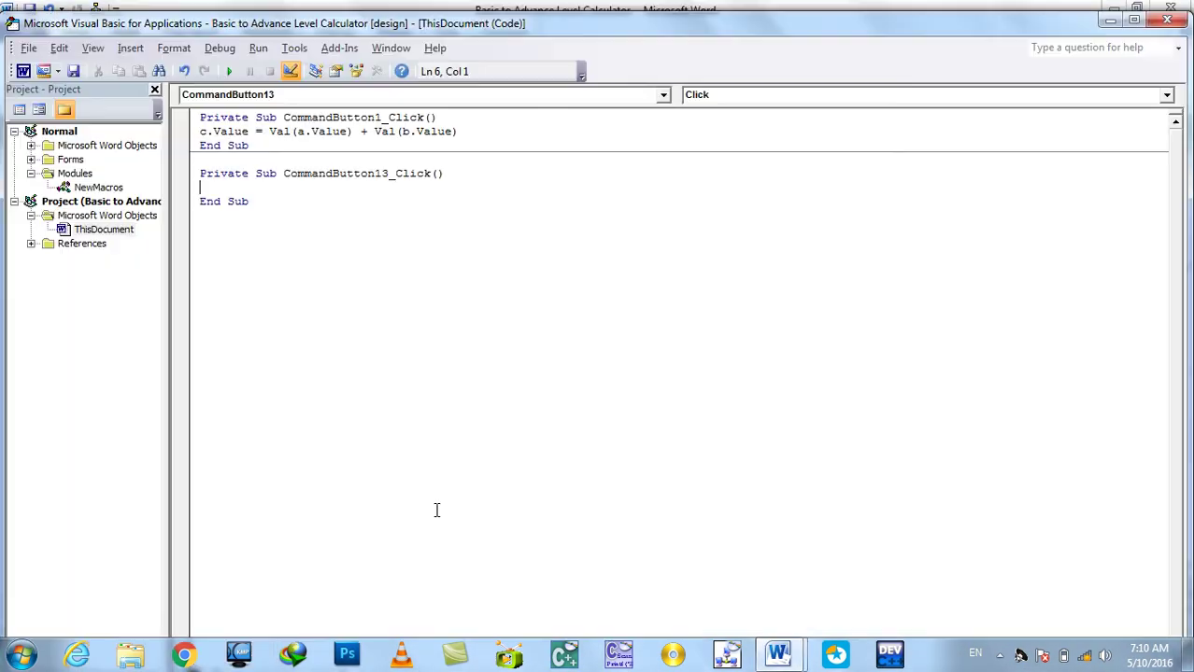
type("c.Value=")
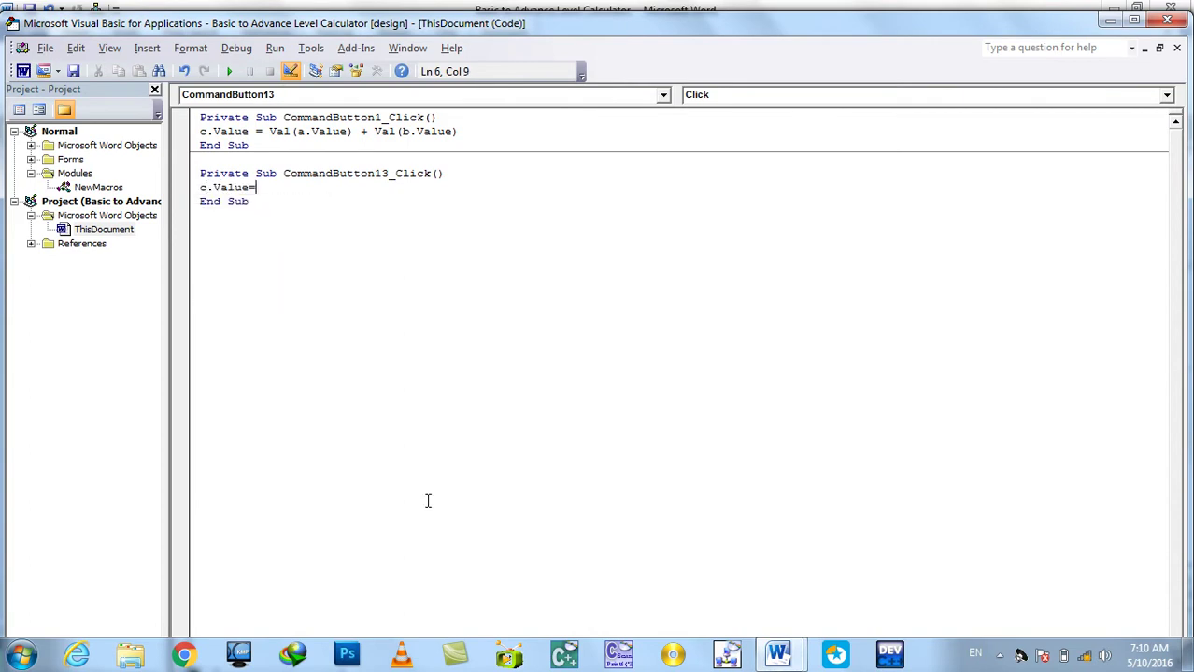
type("va(a.value)-val(b")
key("BackSpace")
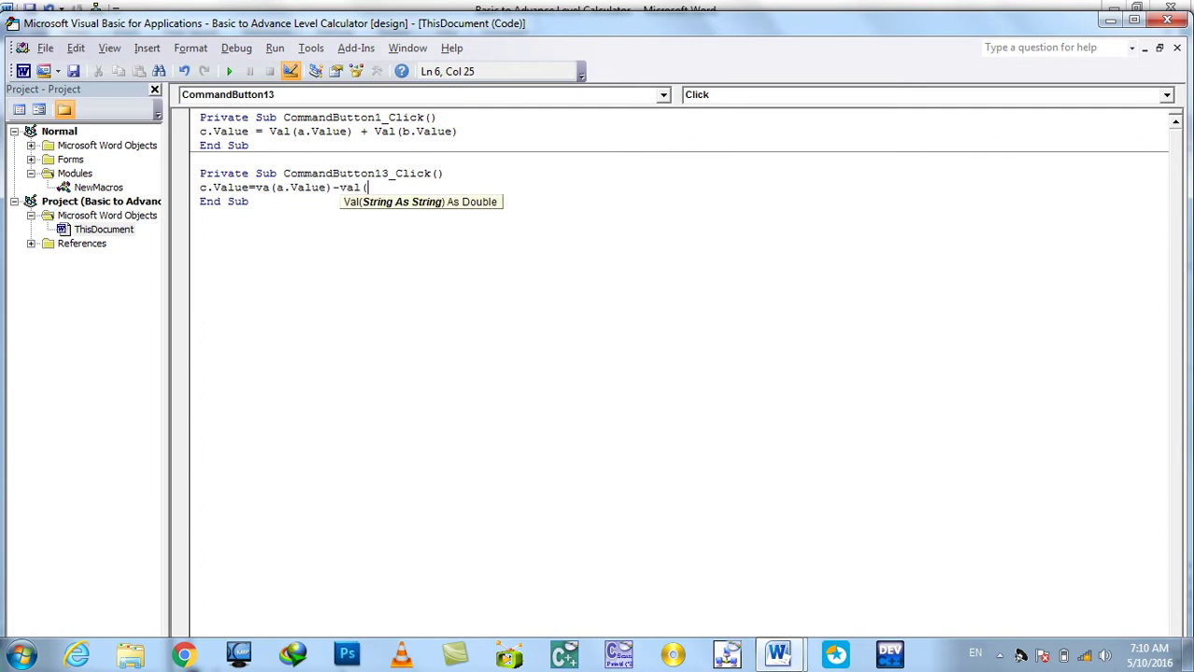
type("b.value)")
key("Down")
Step: Write c.Value = Val(a.Value) * Val(b.Value) in the Multiply Operation Click sub
left_click(1166, 19)
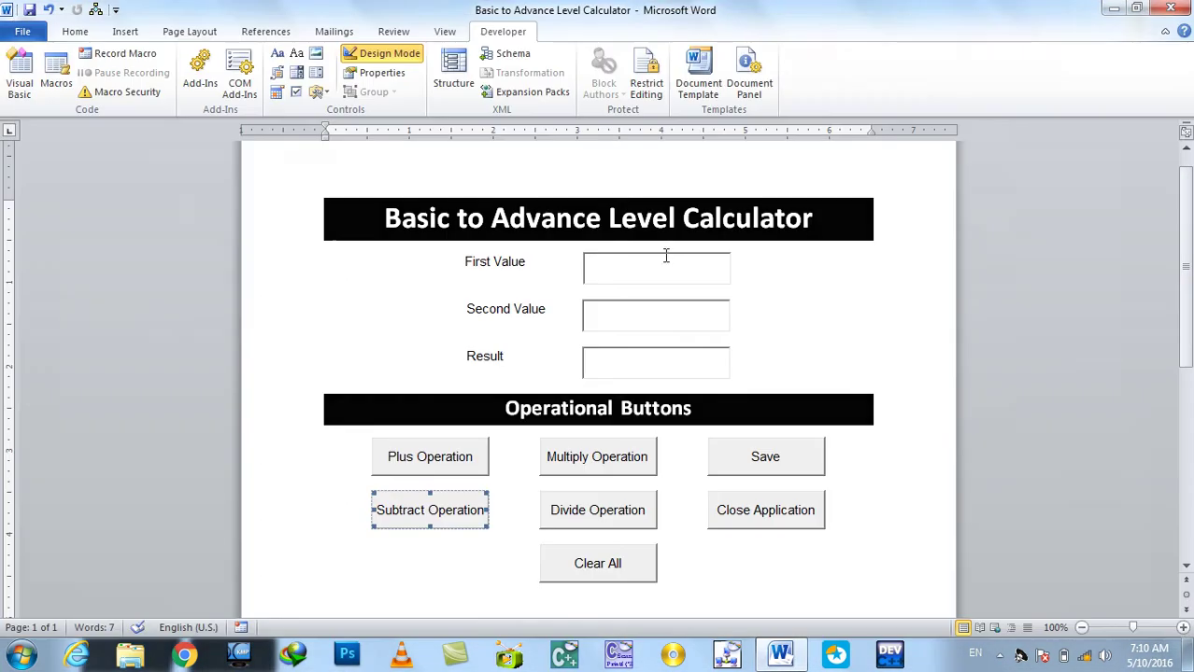
double_click(612, 454)
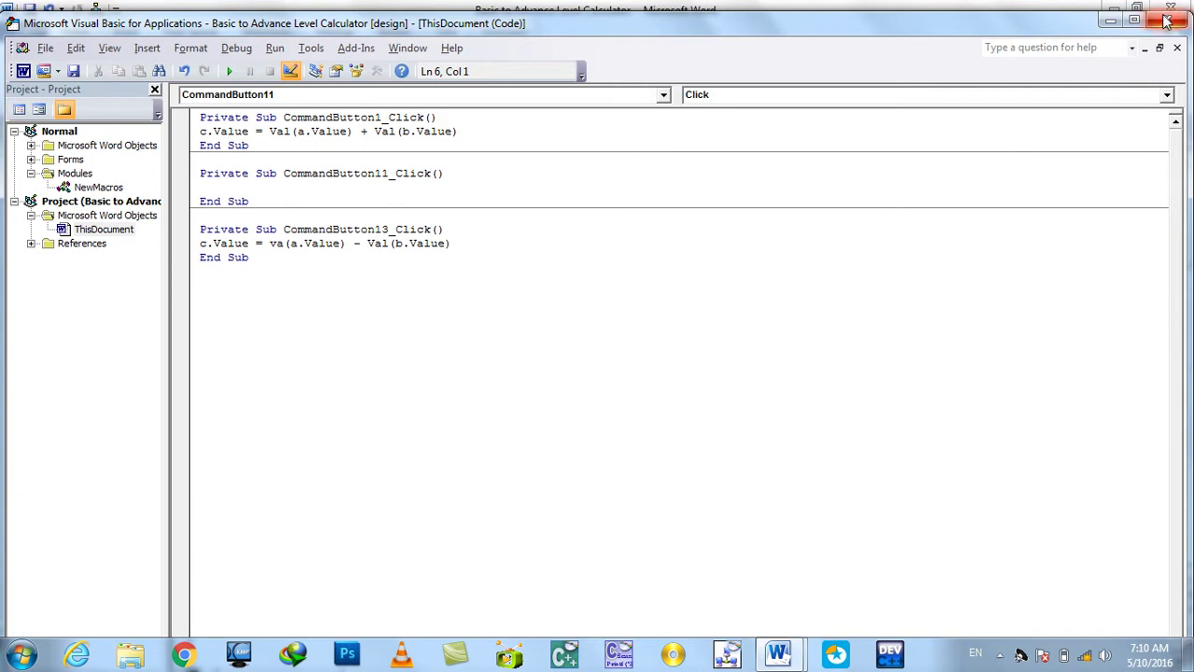
left_click(1167, 20)
double_click(602, 465)
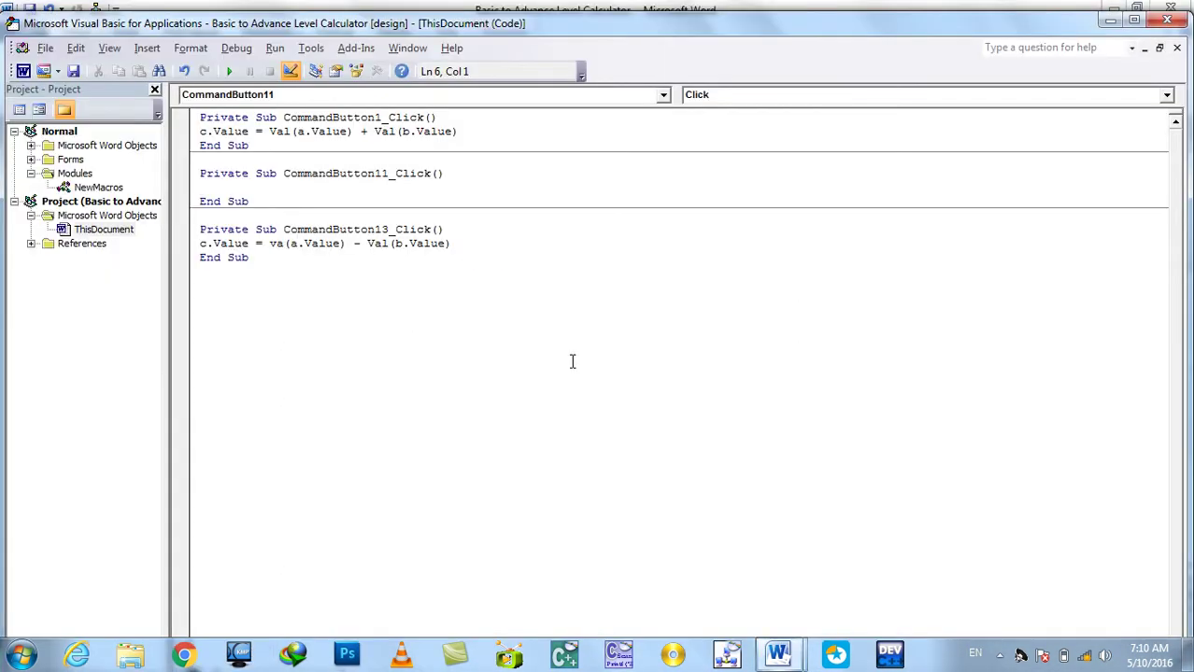
type("v")
type("c.Value=val(a.value")
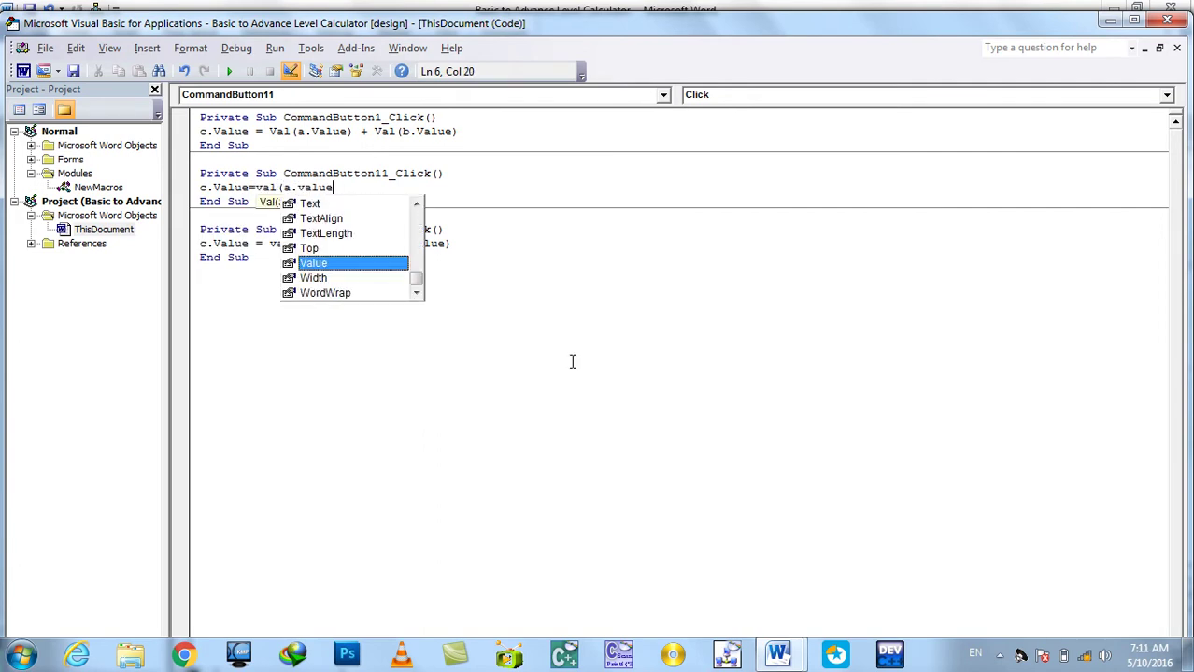
type(")*val")
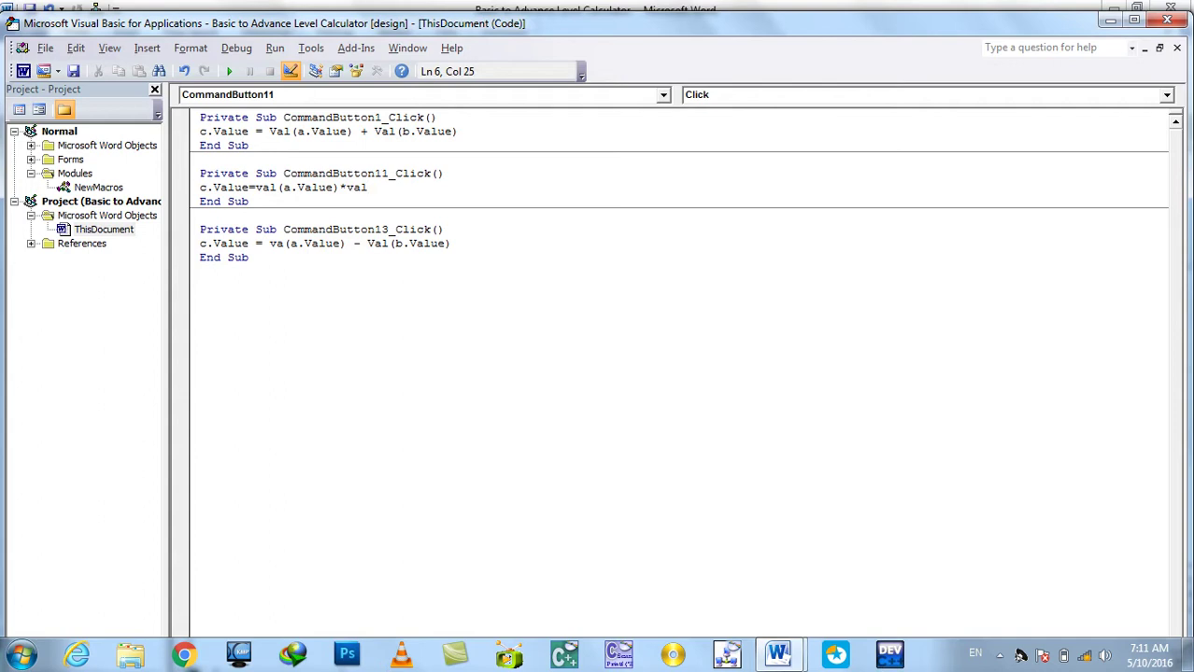
type("(b,")
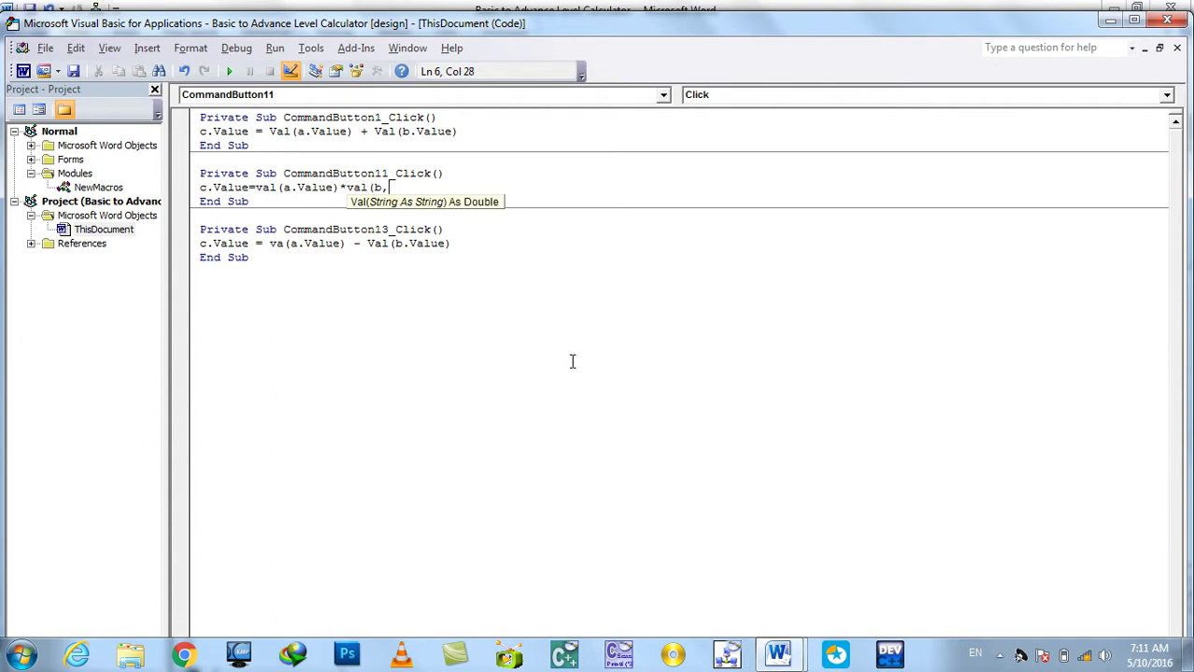
key("BackSpace")
type(".value")
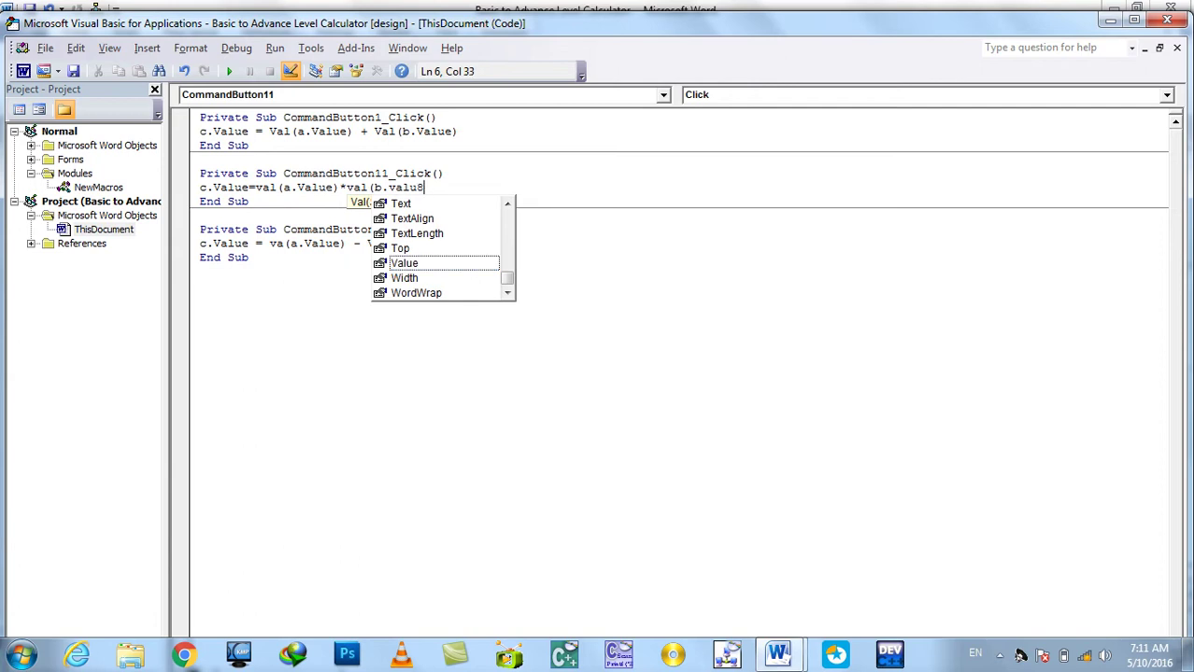
type(")")
key("Down")
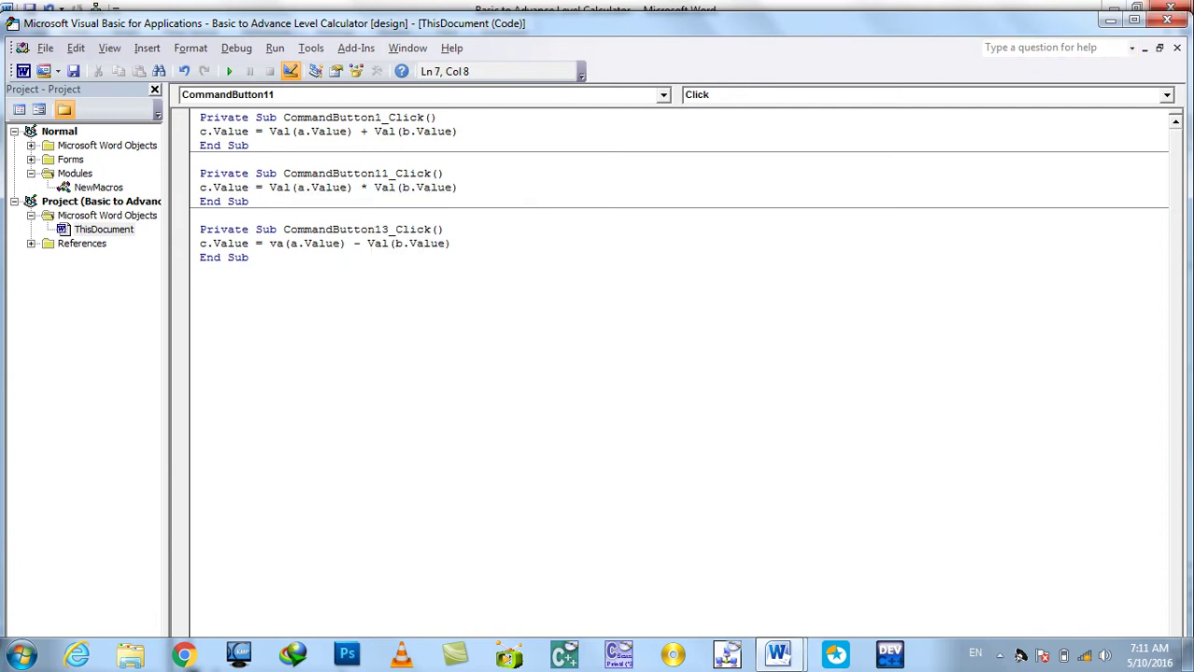
Step: Write c.Value = Val(a.Value) / Val(b.Value) in the Divide Operation Click sub, then close the editor
left_click(1166, 19)
double_click(597, 501)
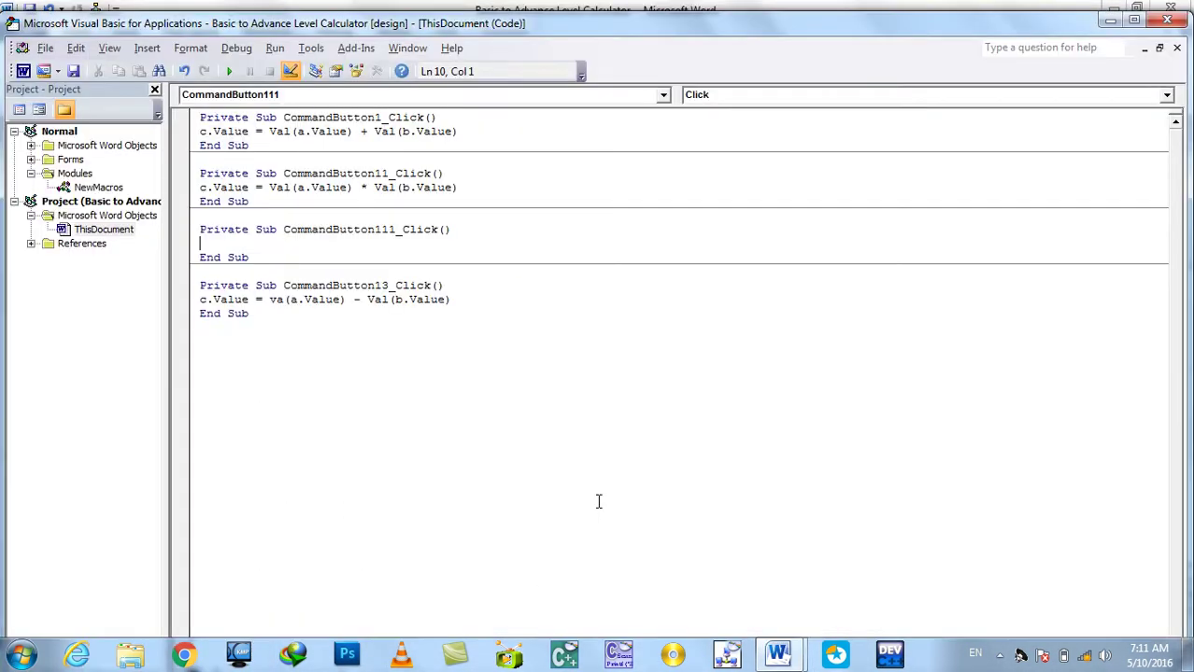
type("c.Value=val")
type("(a./")
key("BackSpace")
type("value")
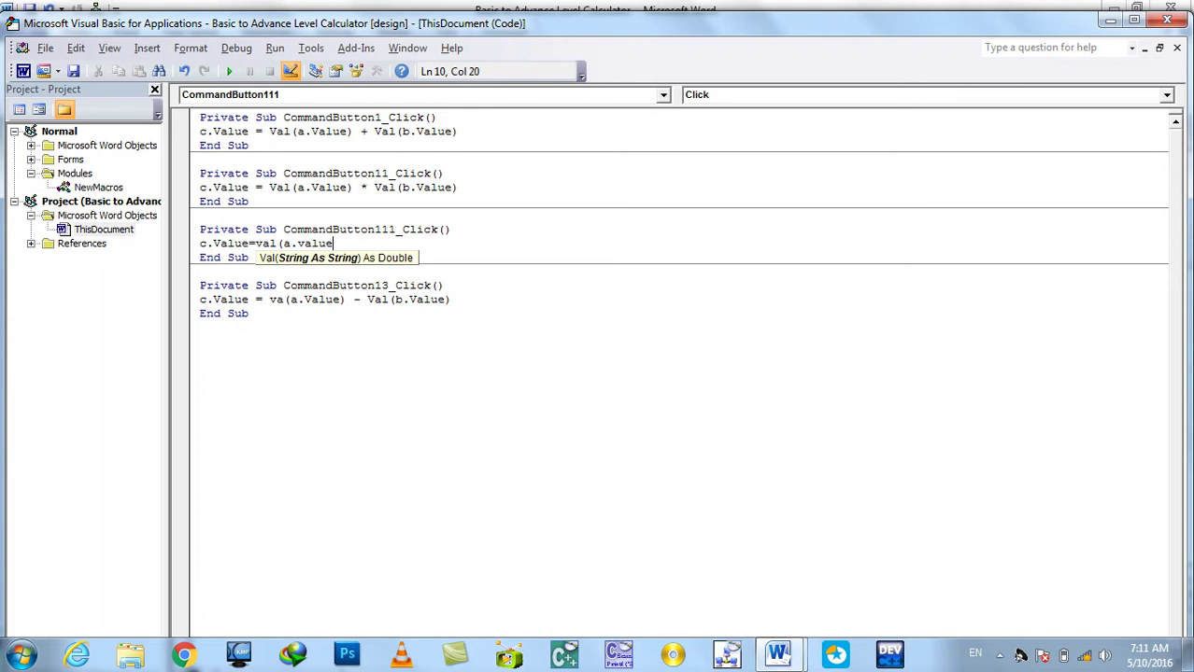
type(")/al(b.valu)")
key("Down")
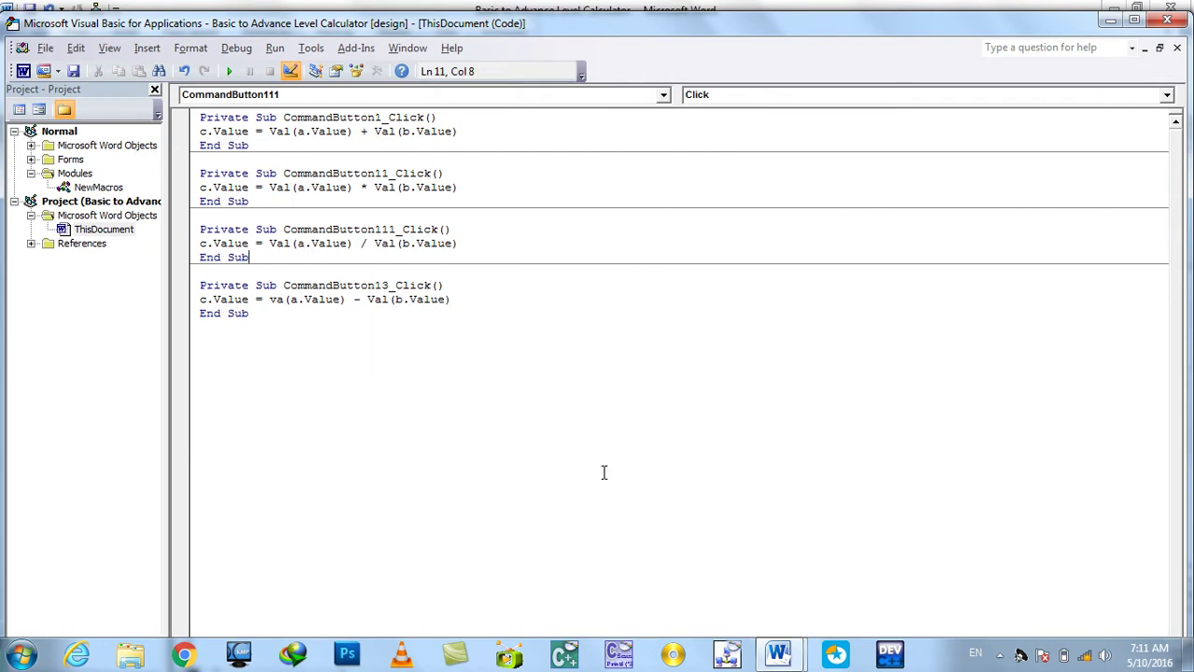
left_click(1181, 22)
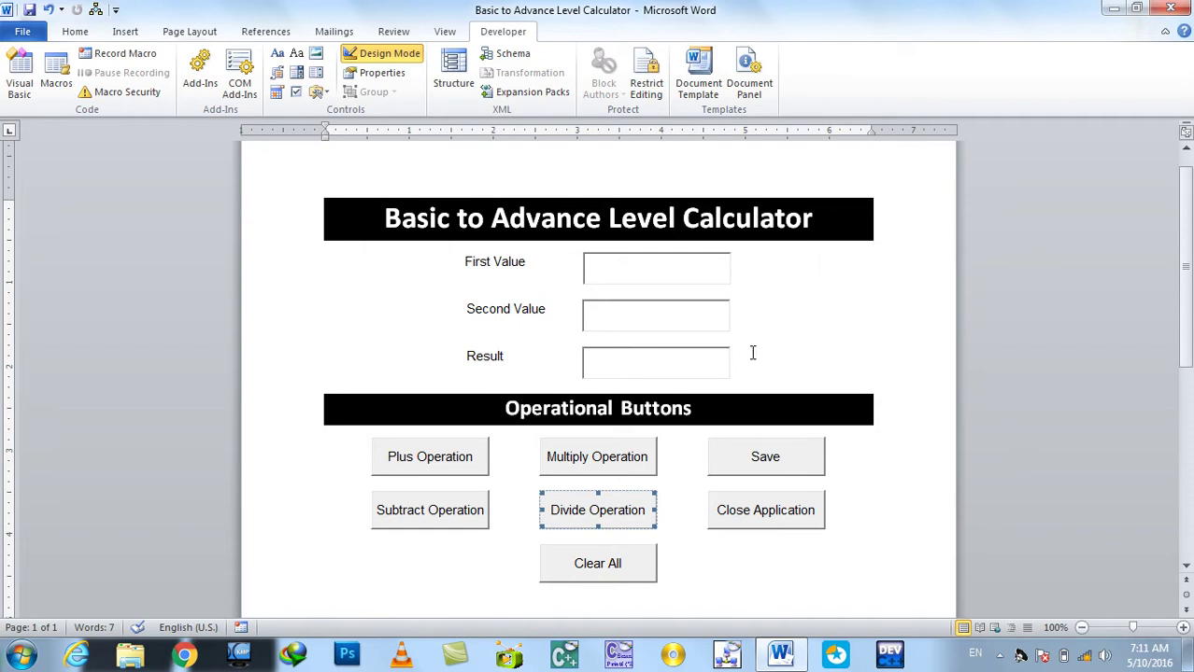
Step: Save as a macro-free document, then create an empty SaveButton macro in NewMacros
left_click(34, 16)
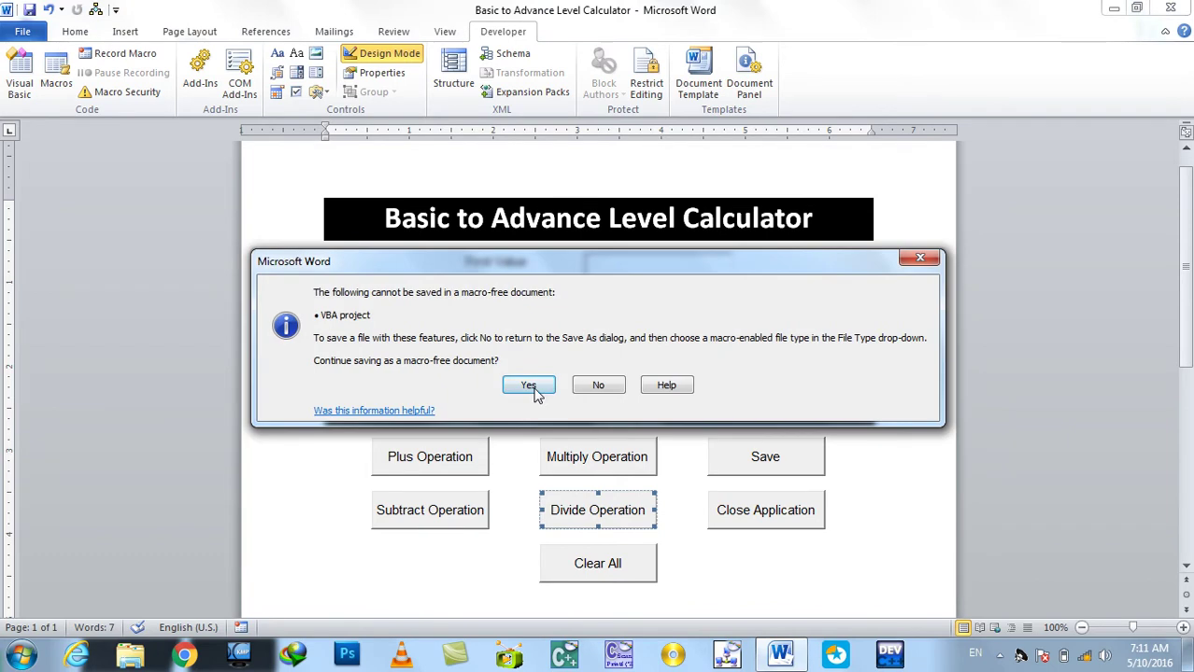
left_click(530, 383)
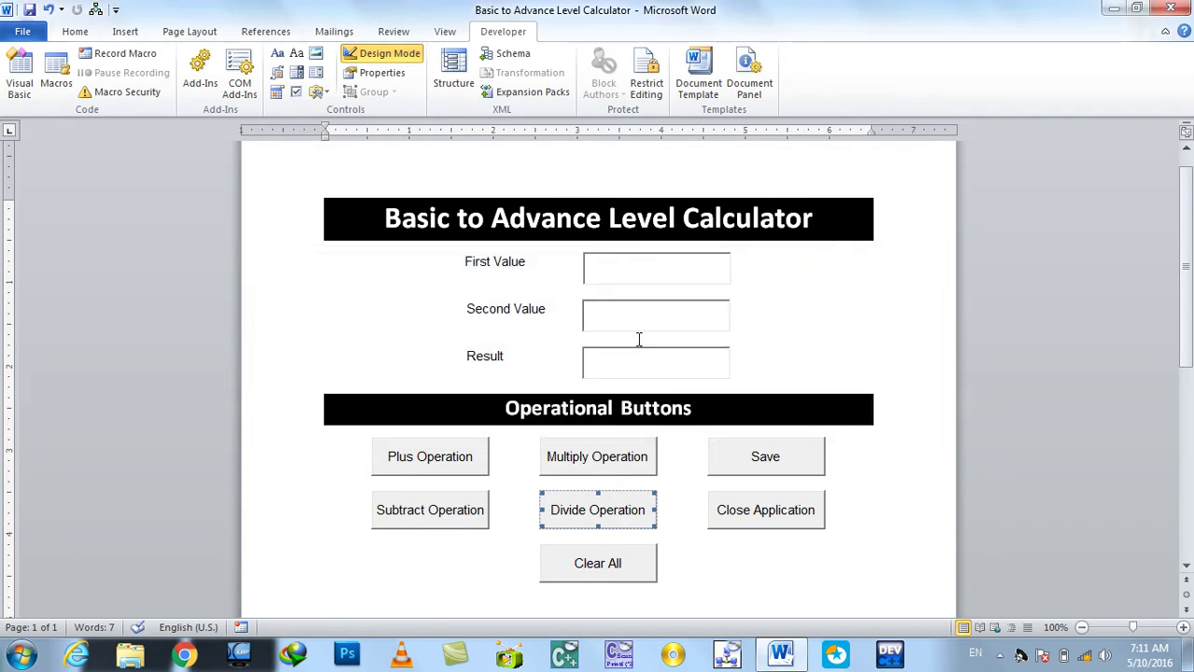
left_click(56, 67)
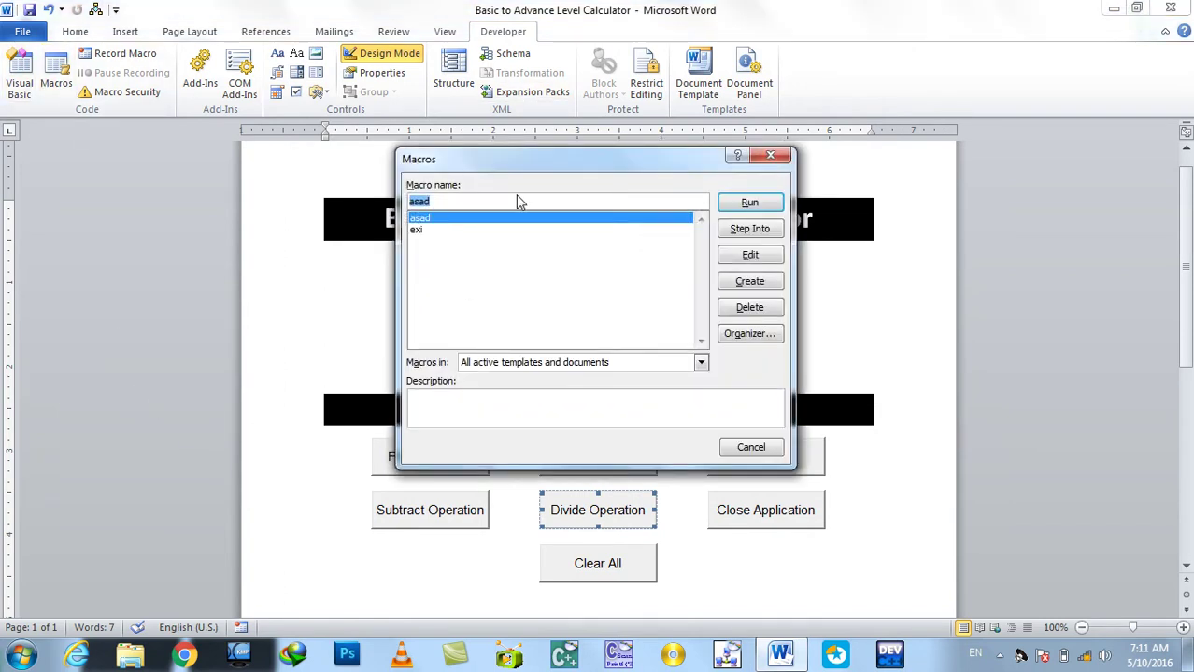
type("Save")
type("Opera")
key("BackSpace")
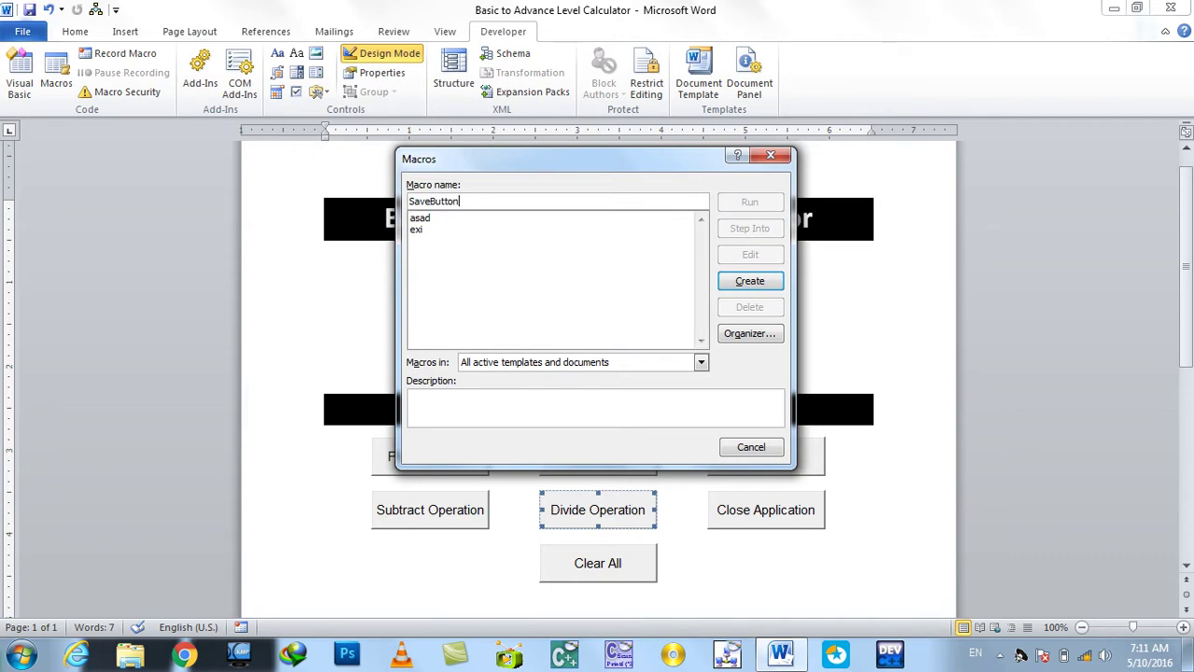
key("Return")
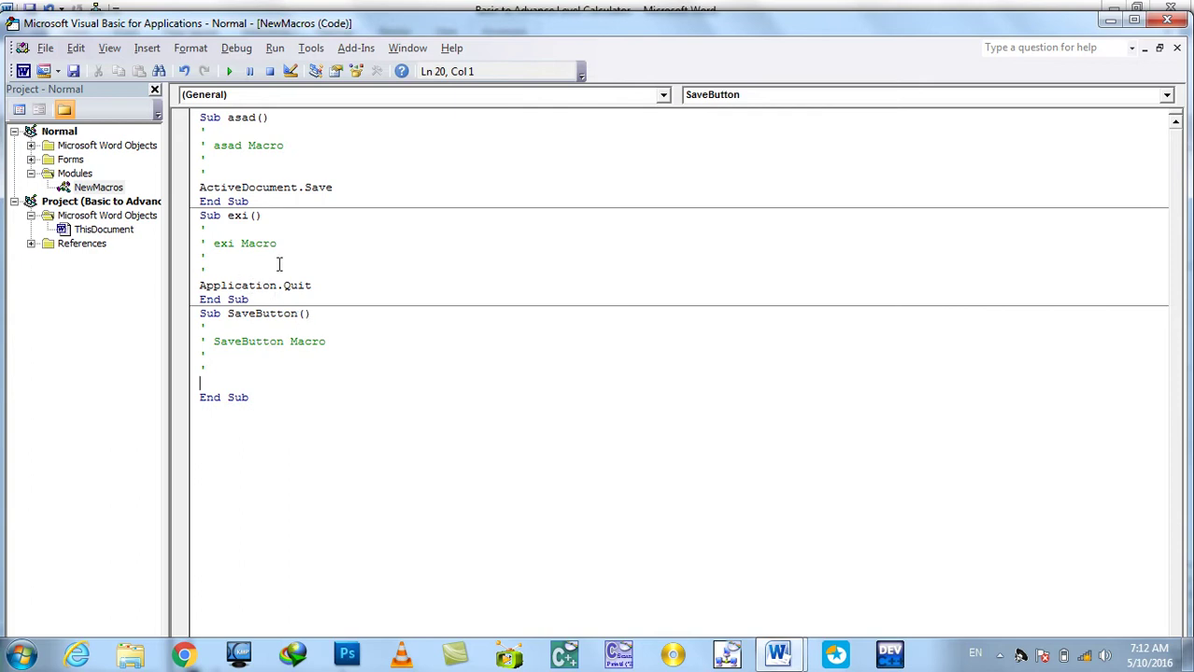
left_click(1176, 48)
left_click(1167, 18)
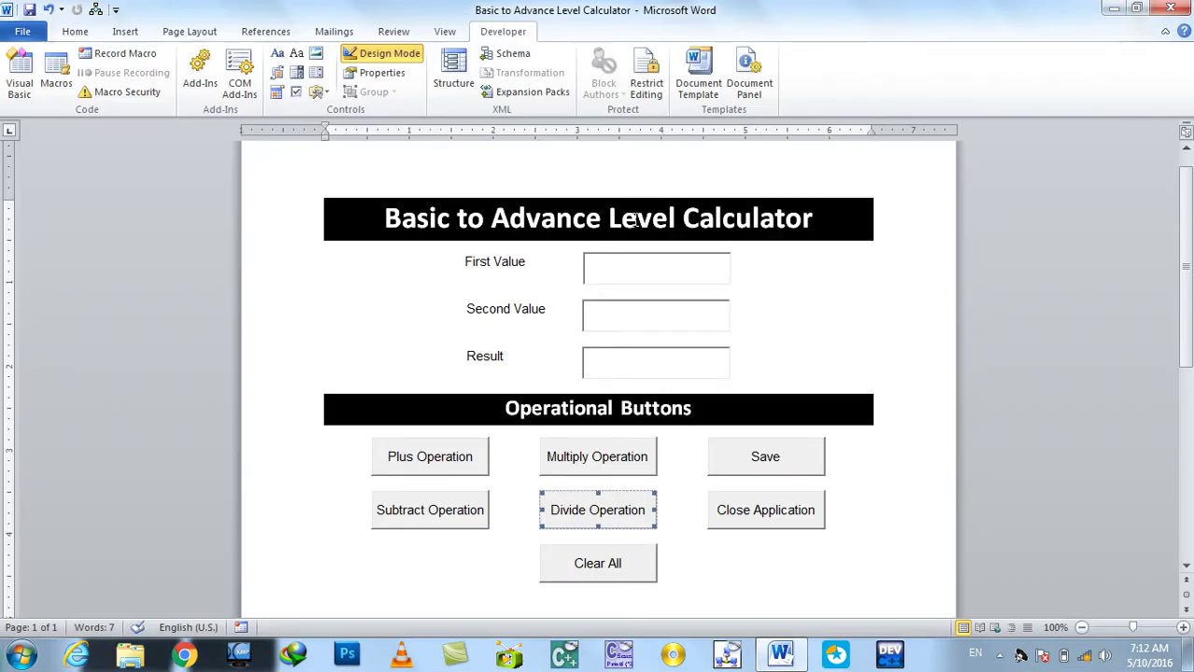
Step: Remove the asad, exi and SaveButton macros, then create a new SaveButton macro
left_click(56, 73)
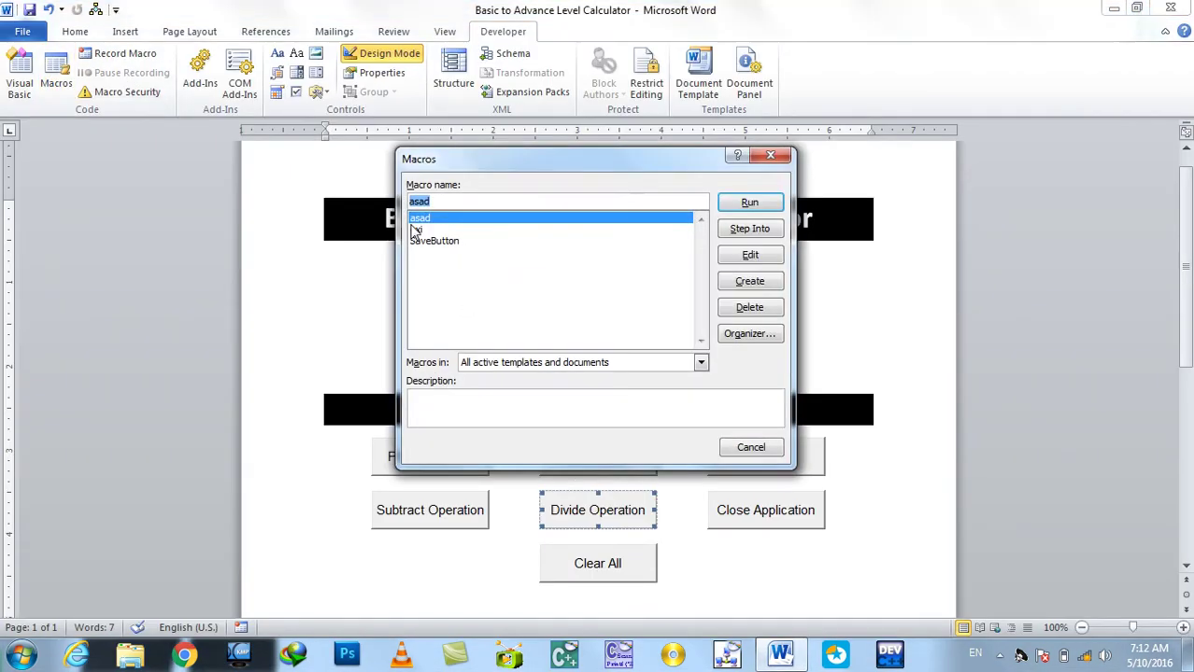
left_click(755, 308)
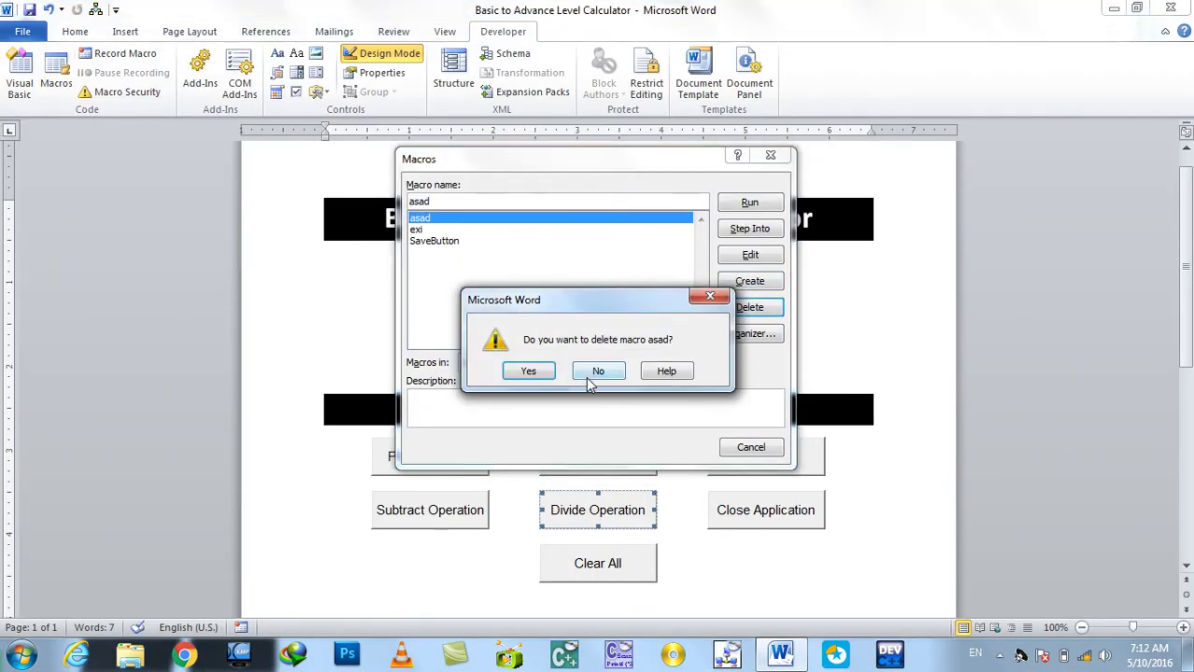
left_click(529, 371)
left_click(750, 307)
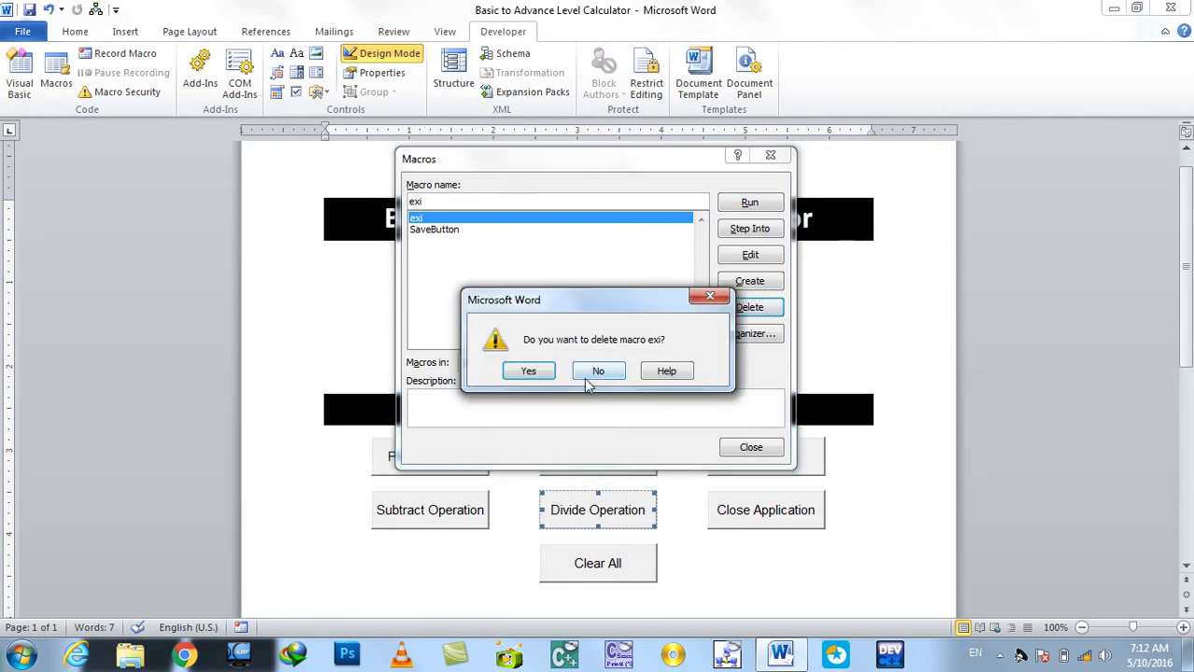
left_click(529, 371)
left_click(749, 307)
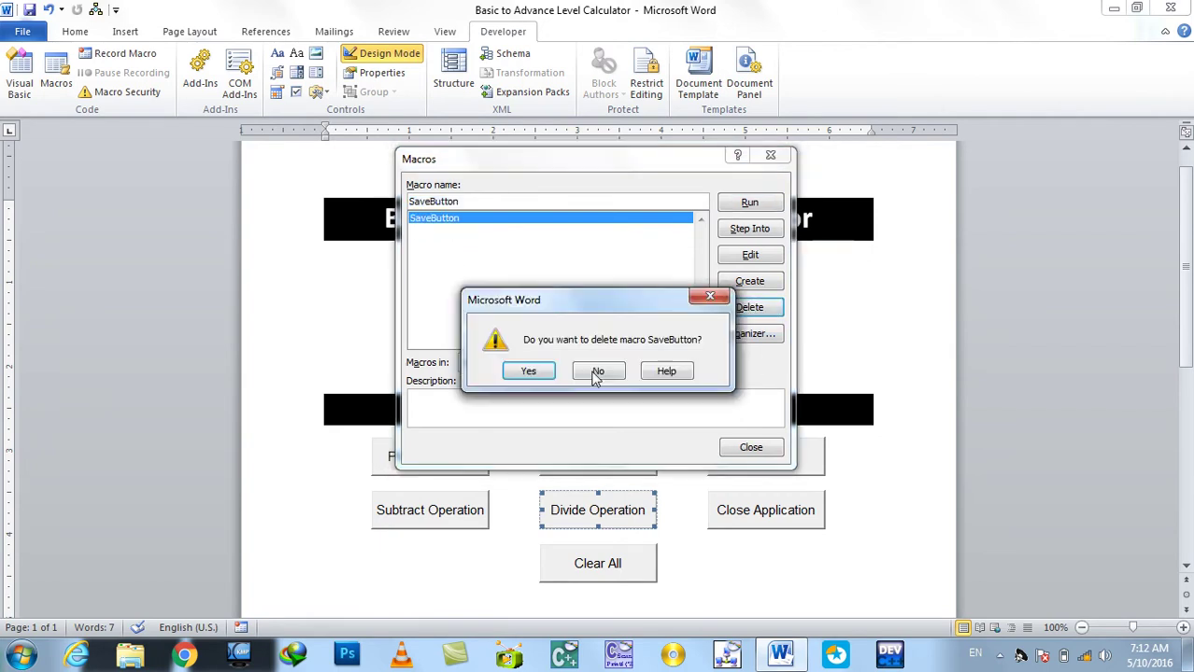
left_click(528, 370)
type("SA")
type("ave")
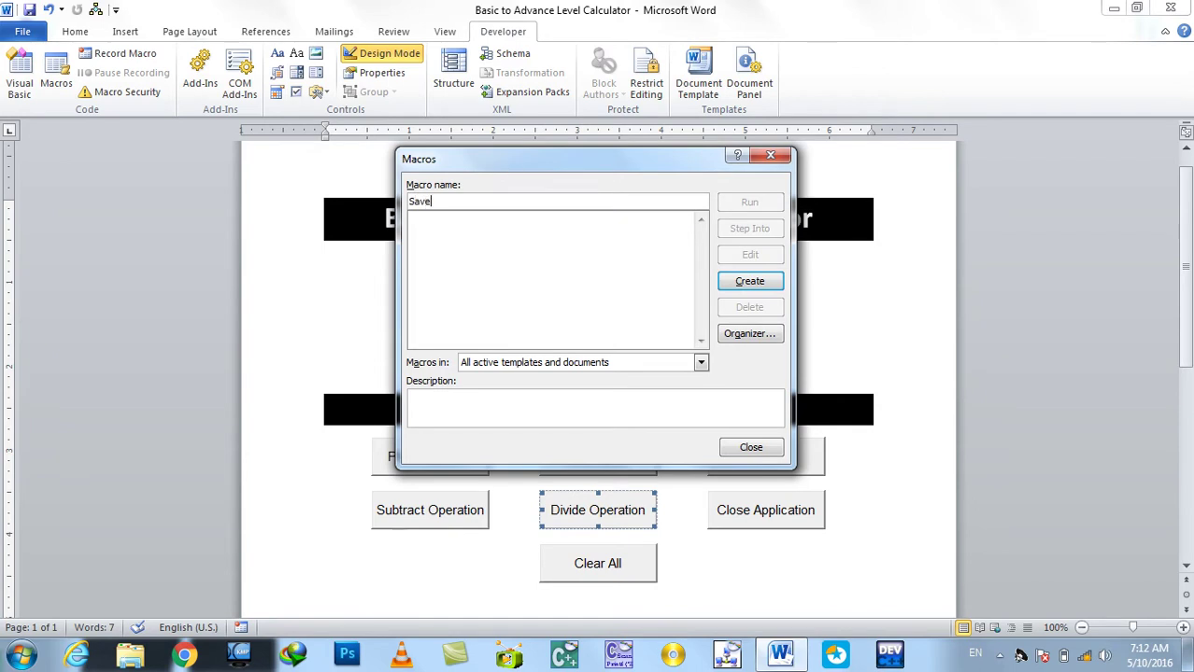
type("utton")
key("Return")
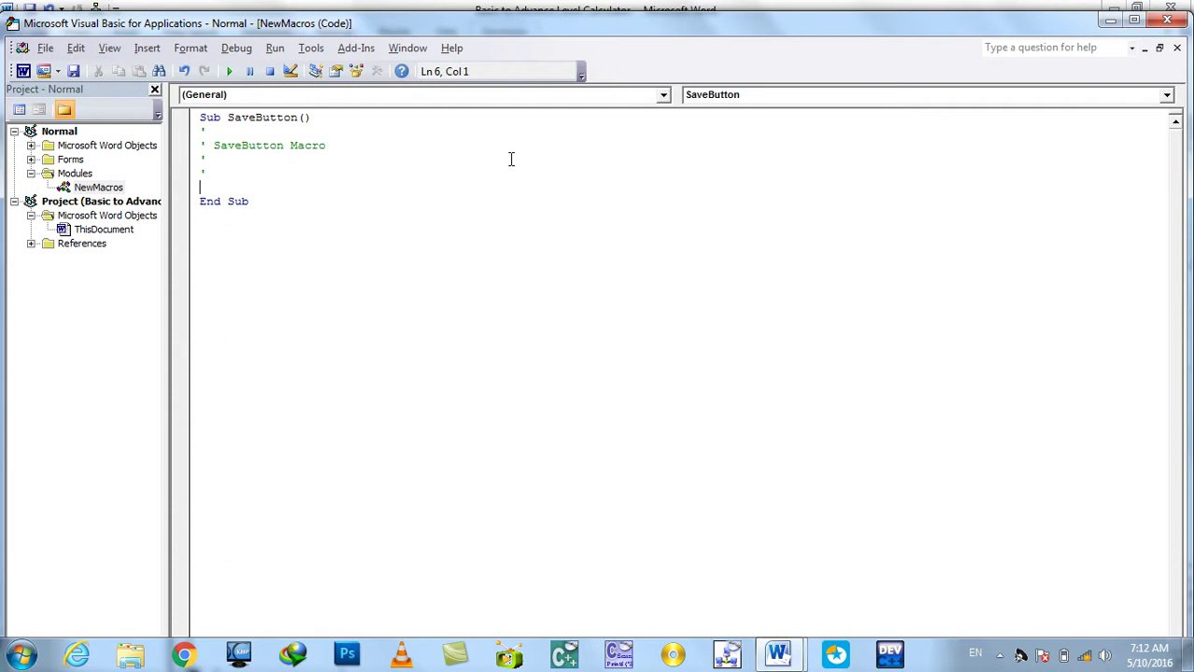
Step: Add ActiveDocument.Save to the SaveButton macro
type("ActiveD")
type("couemtn")
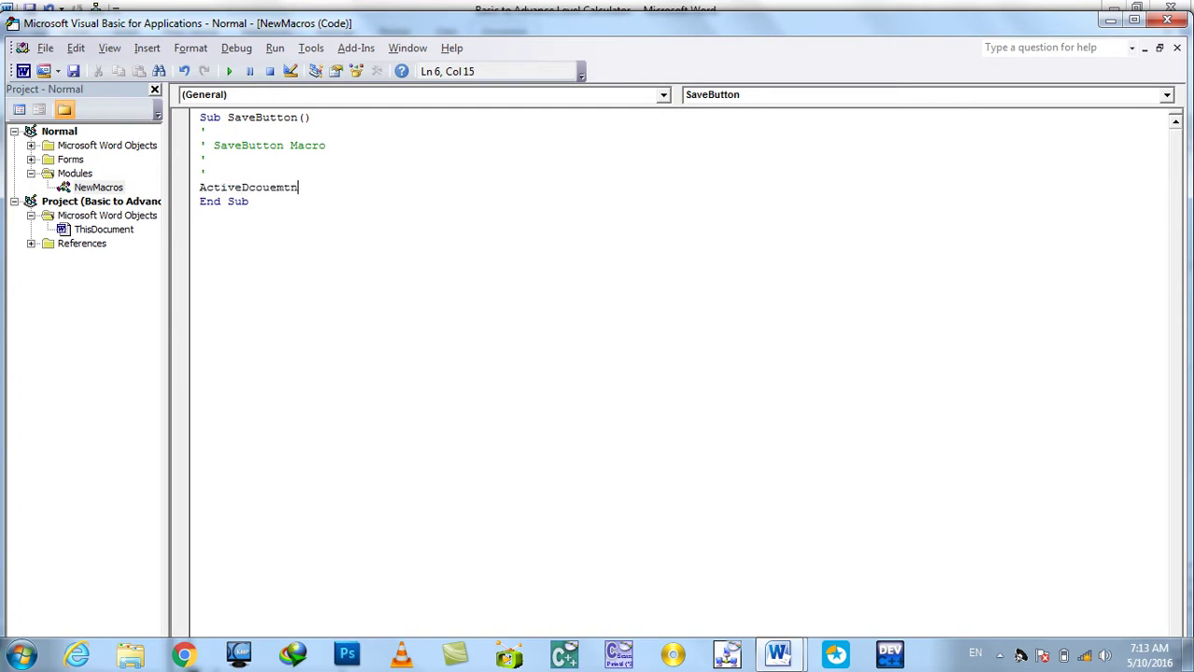
key("BackSpace")
key("BackSpace")
key("BackSpace")
key("BackSpace")
type("ment")
key("BackSpace")
key("BackSpace")
key("BackSpace")
key("BackSpace")
key("BackSpace")
key("BackSpace")
type("ocument.")
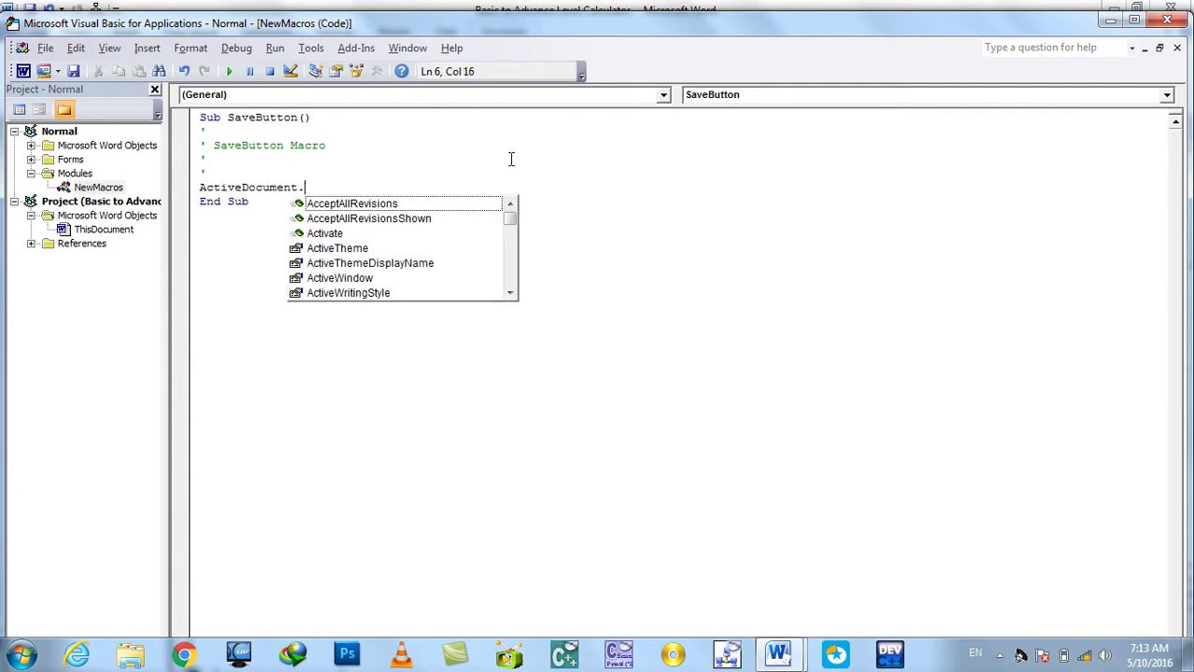
type("sa")
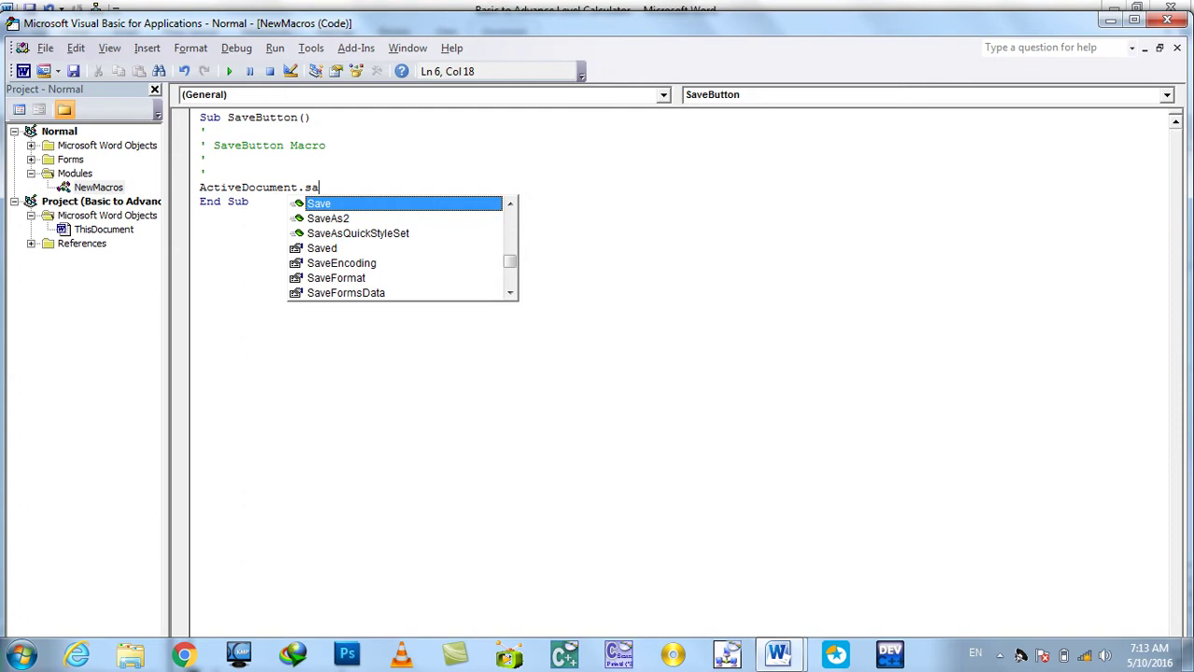
key("Tab")
Step: Add a MsgBox line reading 'Dear User Your Document Has been Sucessfully Saved!'
key("Down")
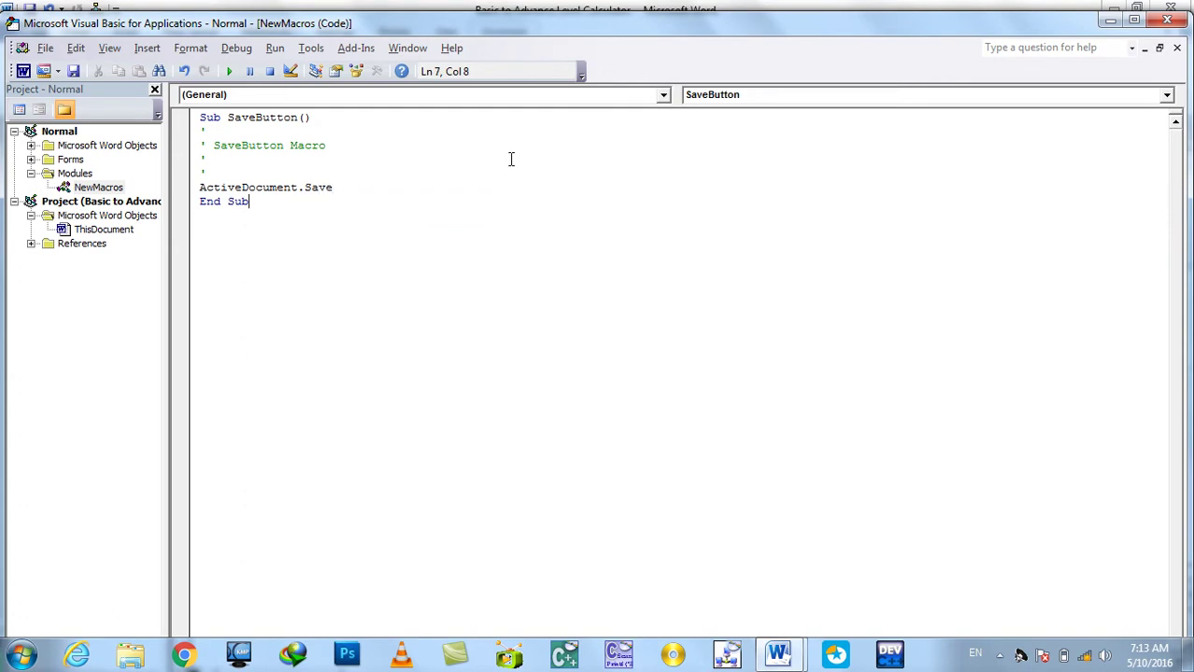
key("Home")
key("Return")
key("Up")
type("msgbox")
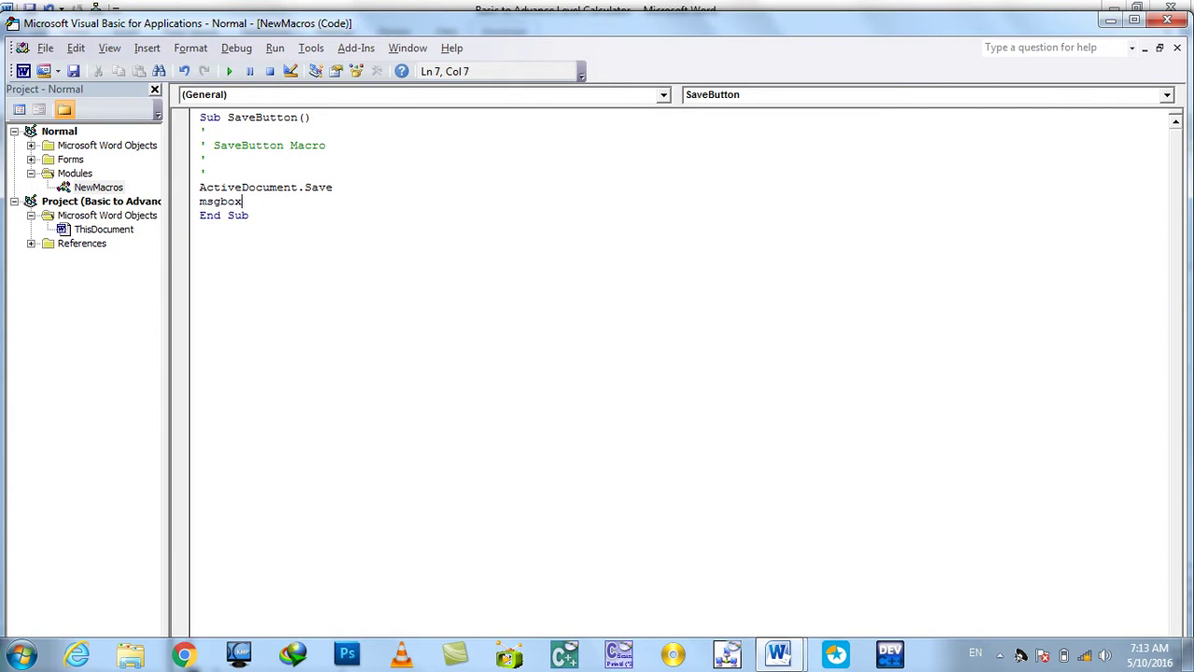
type("(\"Dear User Your Document Hasbneeb")
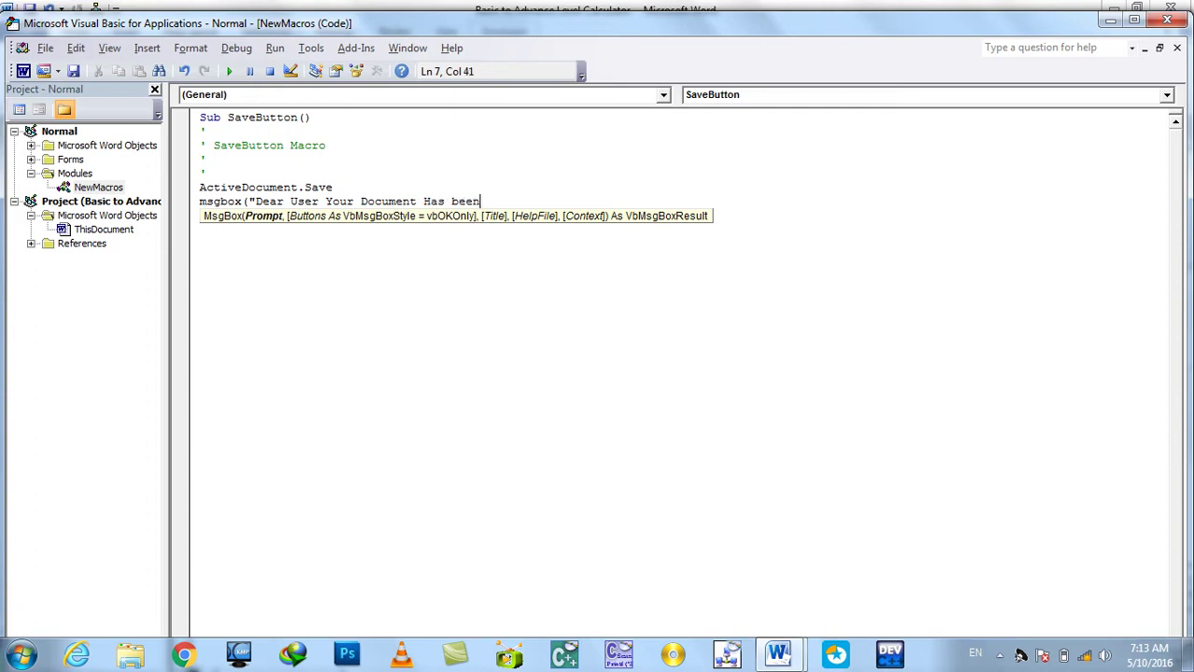
type("u")
type("ces")
type("sfully SDA")
key("BackSpace")
type("aved")
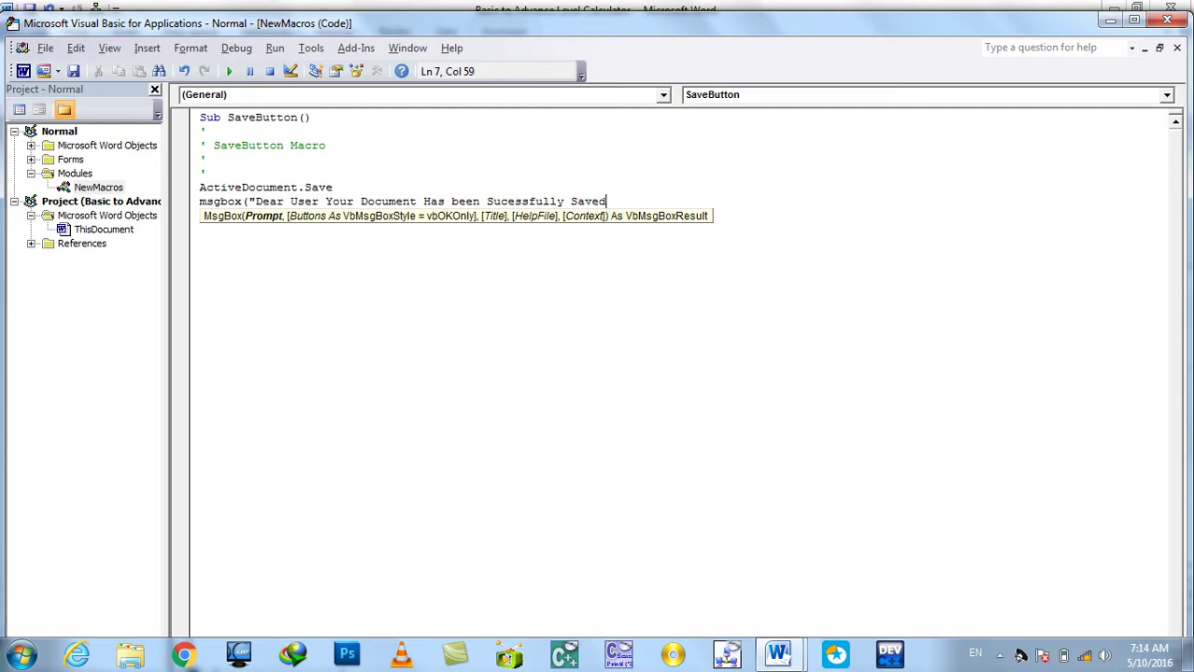
type("!")
key("BackSpace")
type("\"")
type("),")
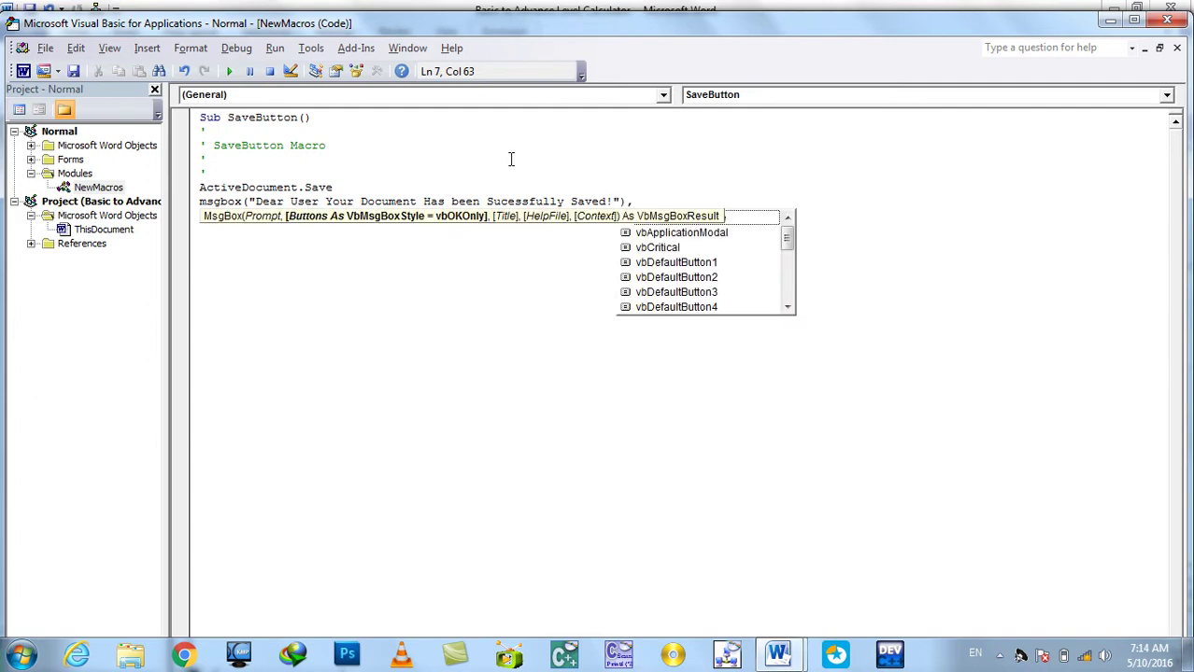
type("vb")
Step: Set the message box style to vbInformation
key("Down")
key("Down")
key("Down")
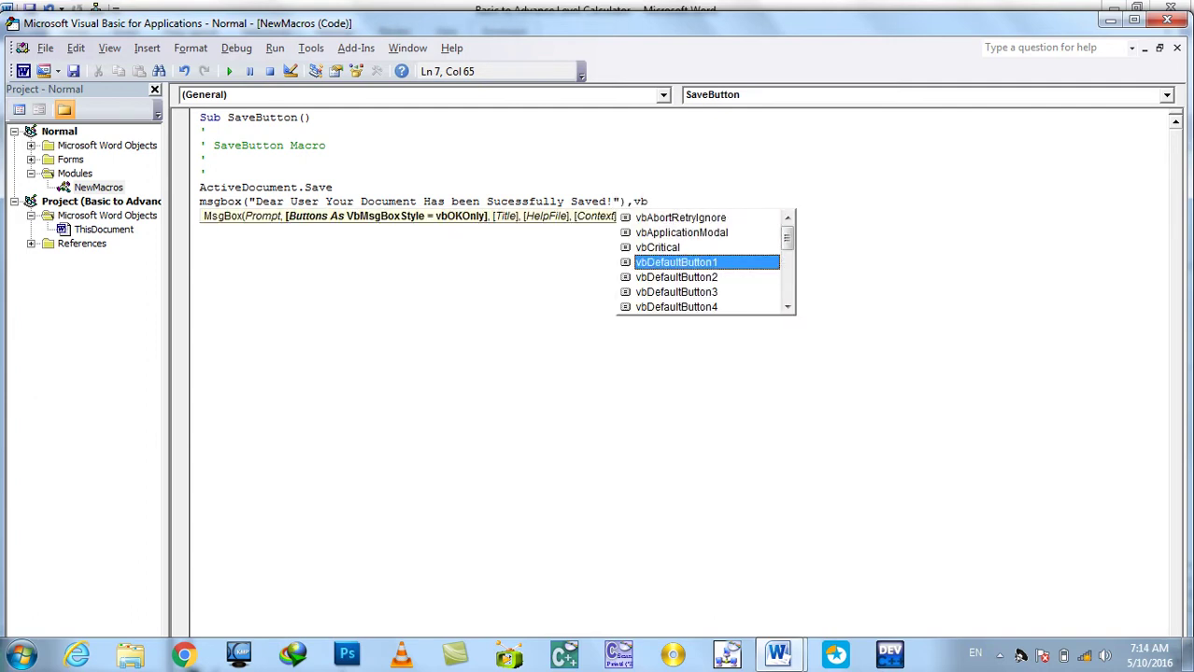
key("Down")
key("Down")
key("Up")
key("Up")
key("Up")
key("Down")
key("Down")
key("Down")
key("Down")
key("Down")
key("Down")
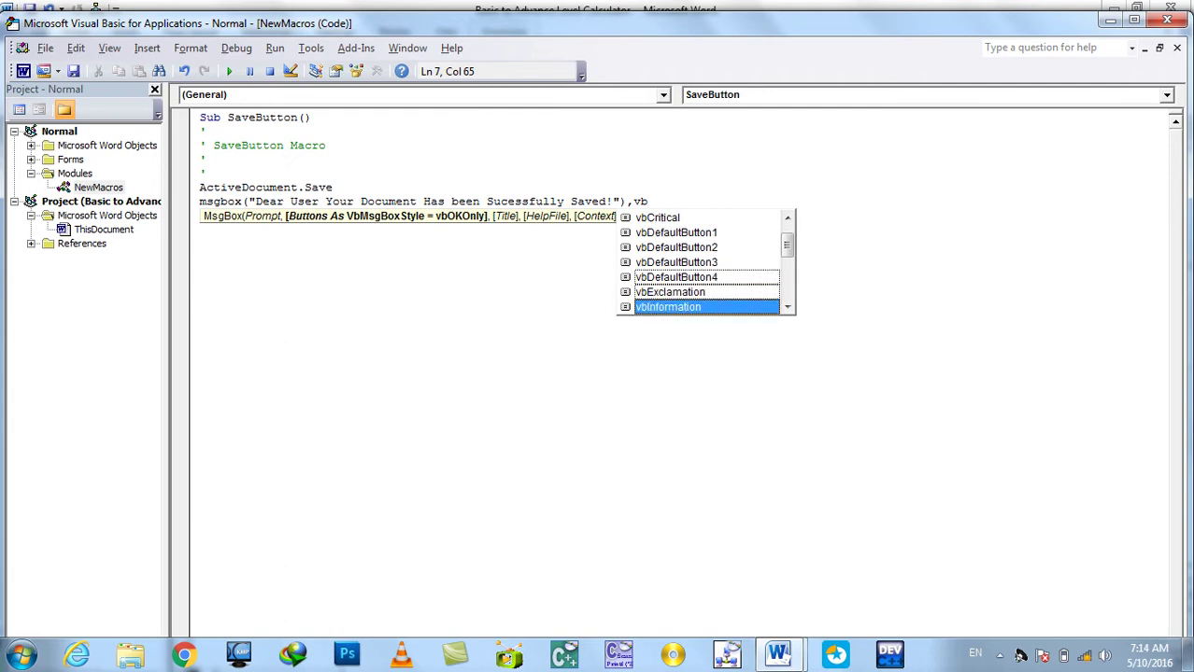
key("Tab")
key("Down")
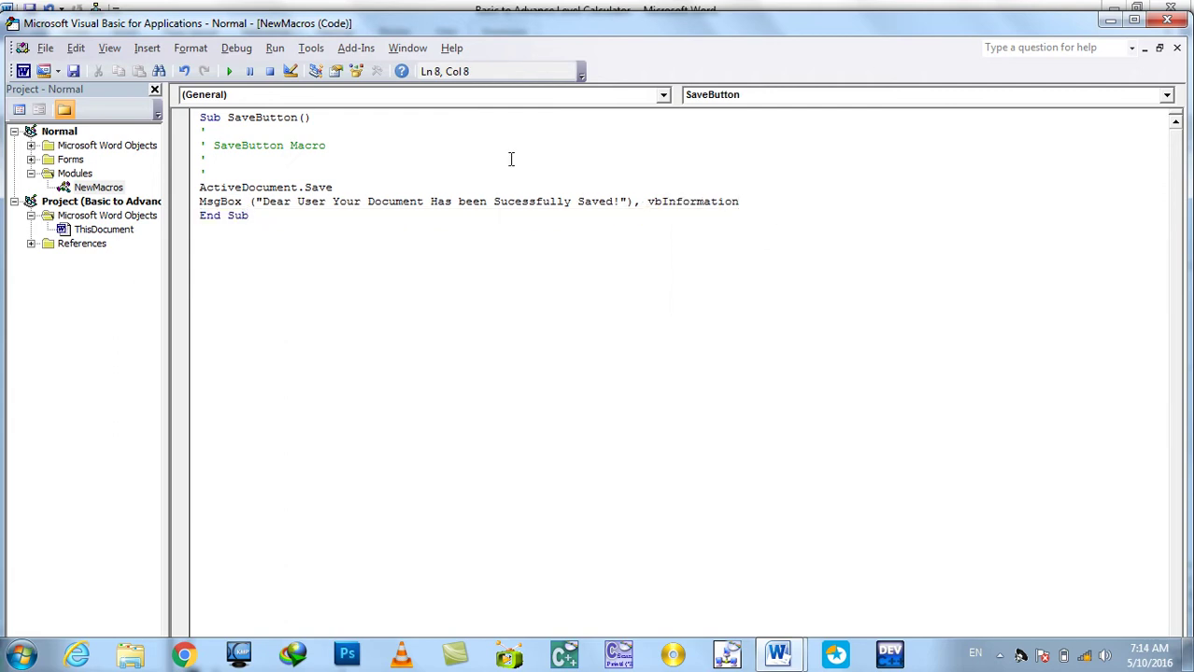
Step: Add the missing '!' after 'Dear User' and return to Word
left_click(327, 201)
type("!")
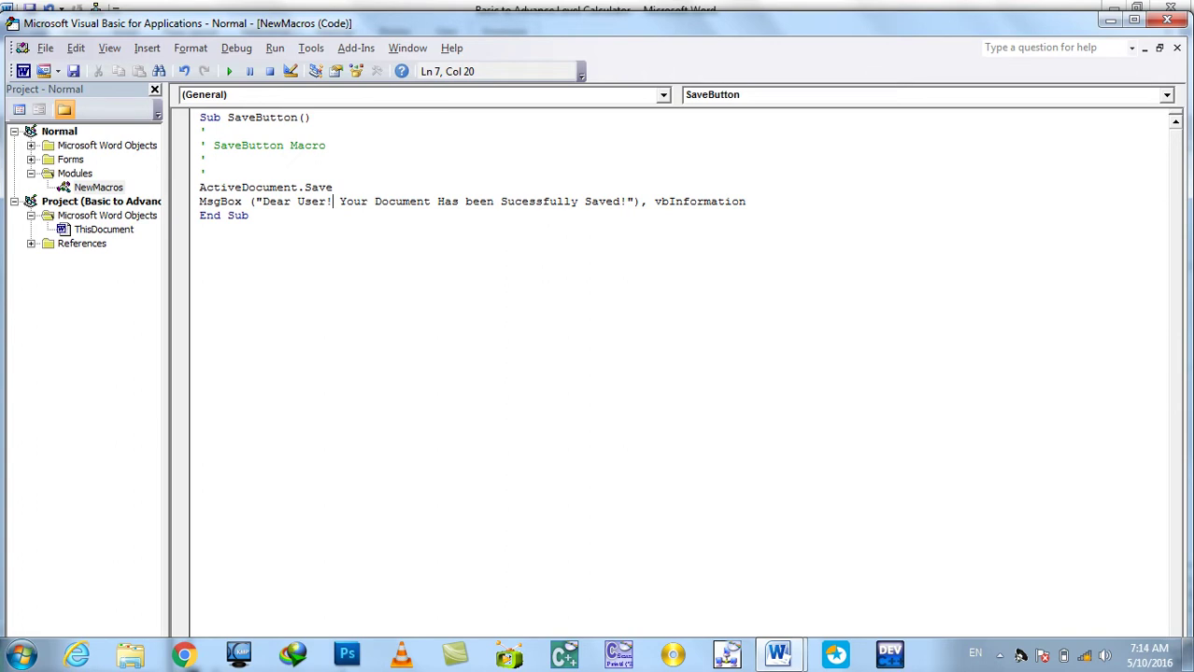
left_click(1169, 20)
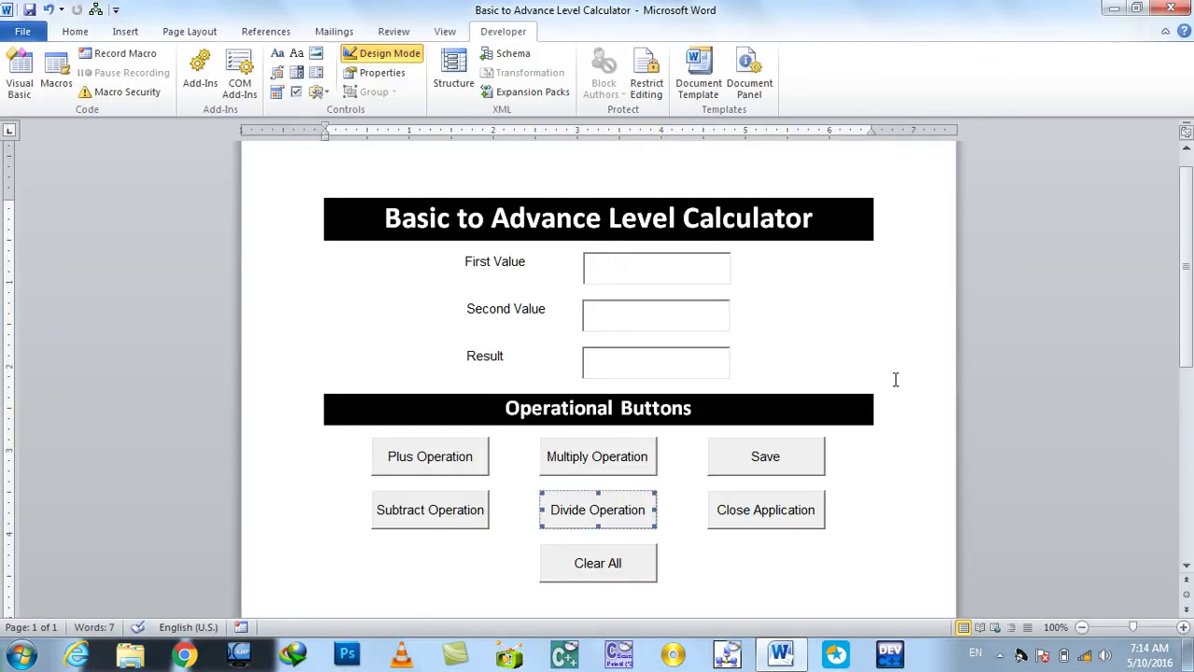
Step: Make CommandButton12_Click call NewMacros.SaveButton and close the ThisDocument code window
double_click(770, 456)
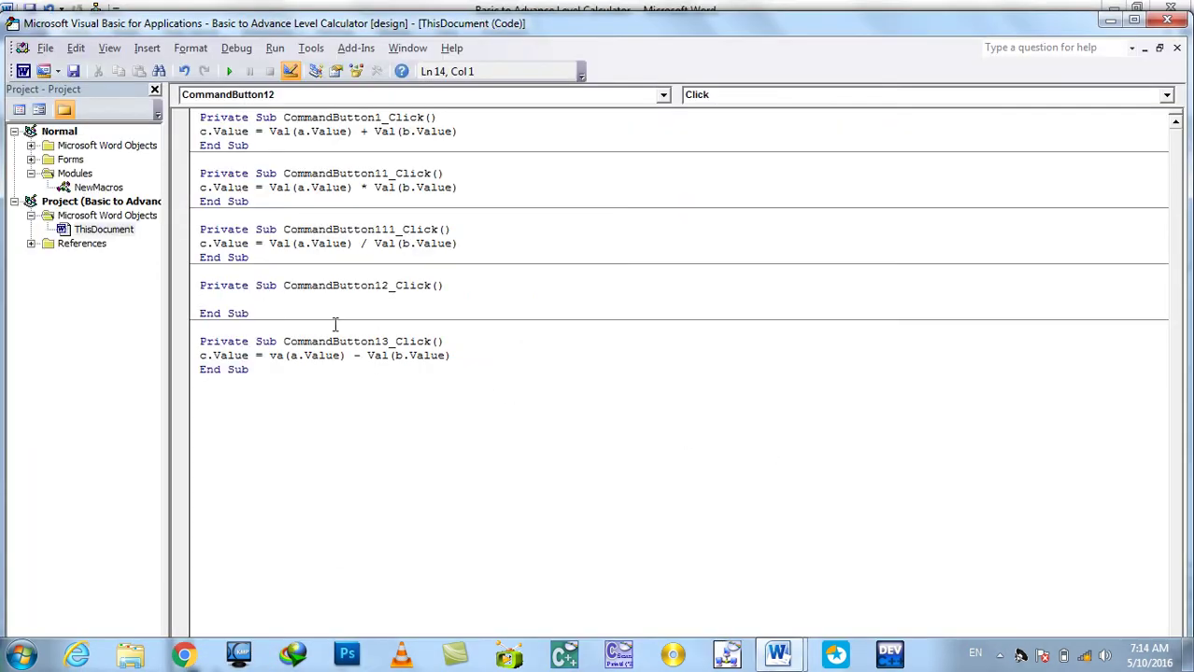
type("modu")
type("les")
type(".")
key("BackSpace")
key("BackSpace")
key("BackSpace")
key("BackSpace")
key("BackSpace")
type("NewMa")
type("cros")
type(".")
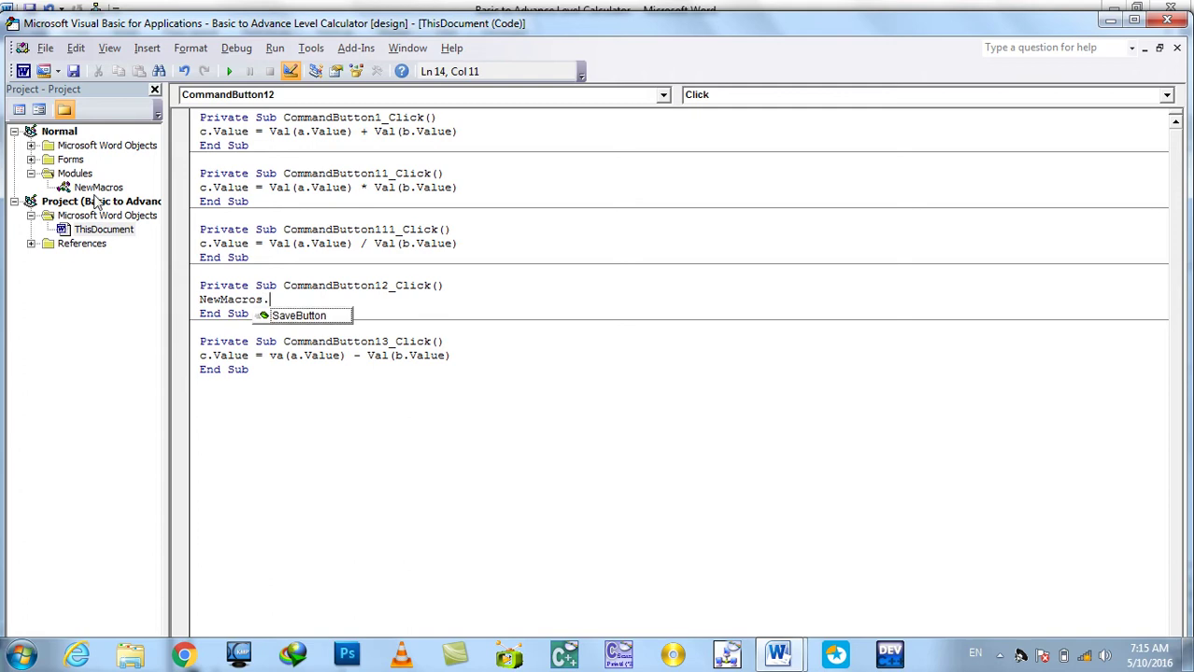
type("S")
key("Tab")
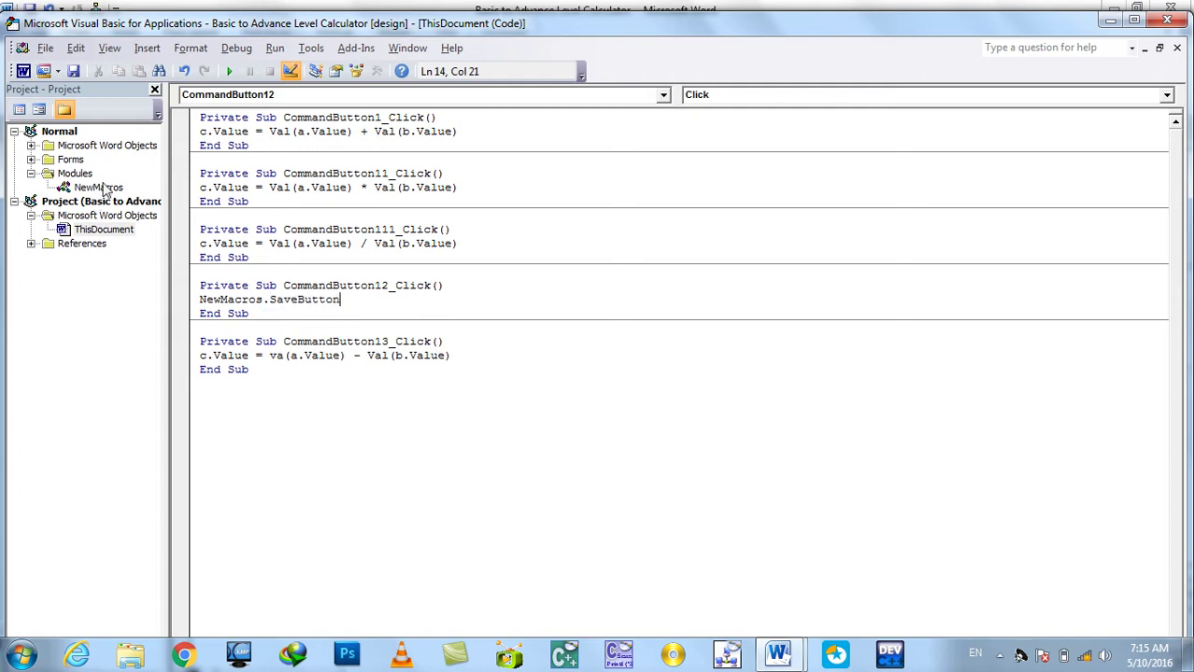
left_click(1177, 47)
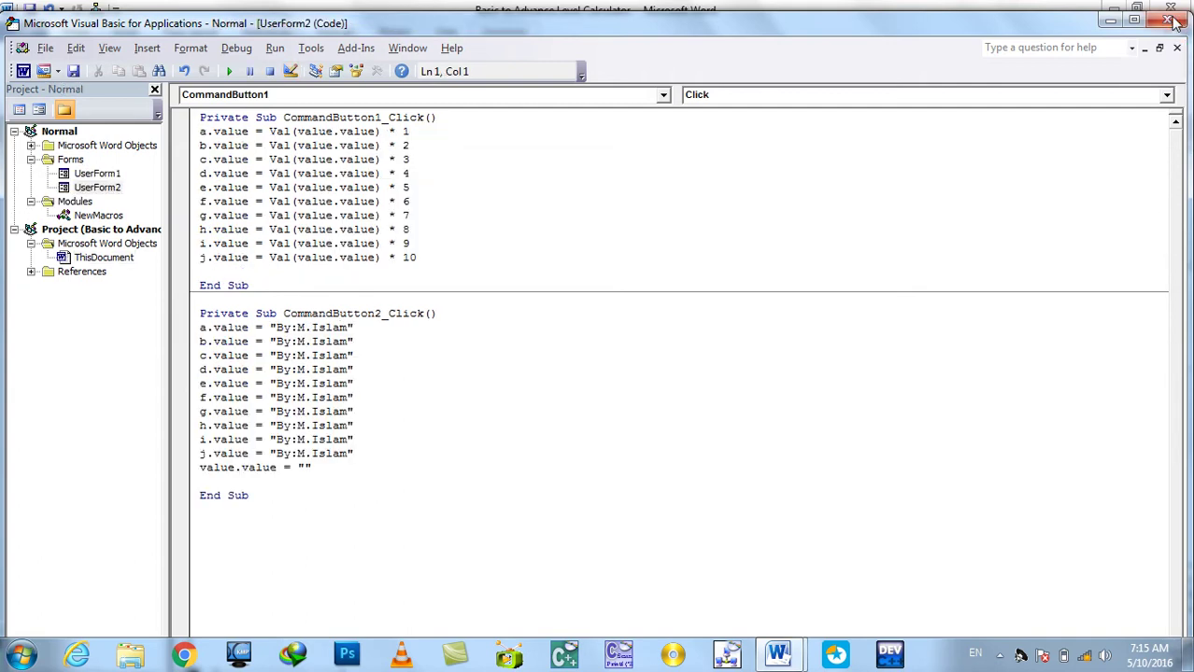
Step: Create a CloseApp macro whose first line is ActiveDocument.Close
left_click(1173, 21)
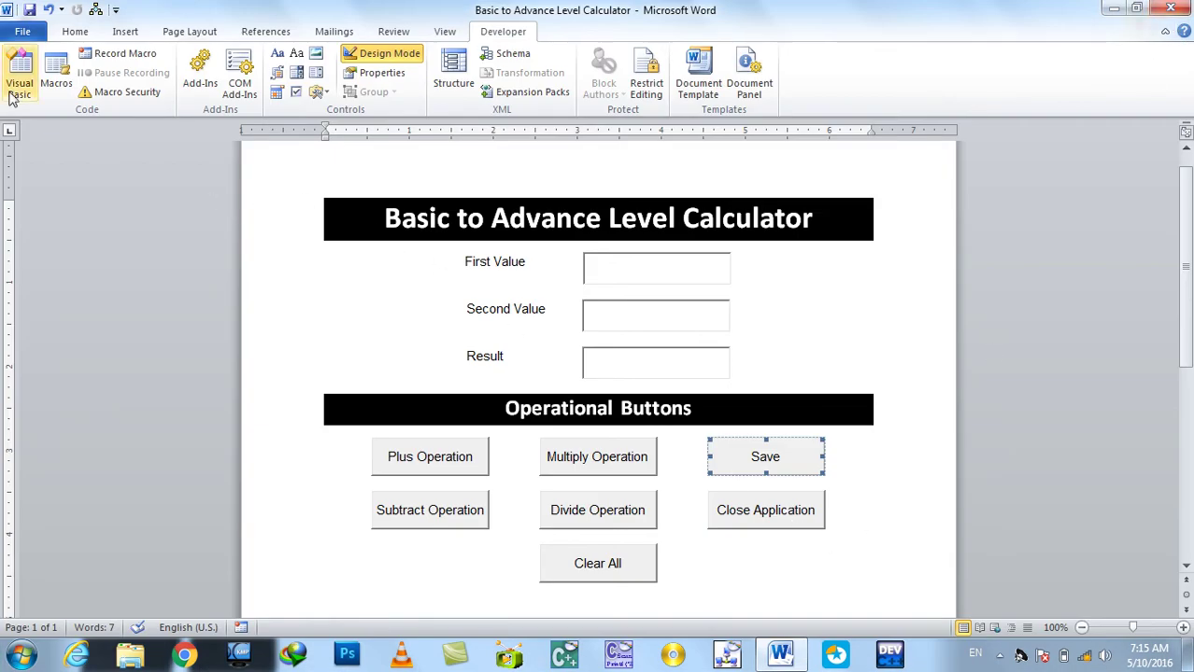
left_click(57, 75)
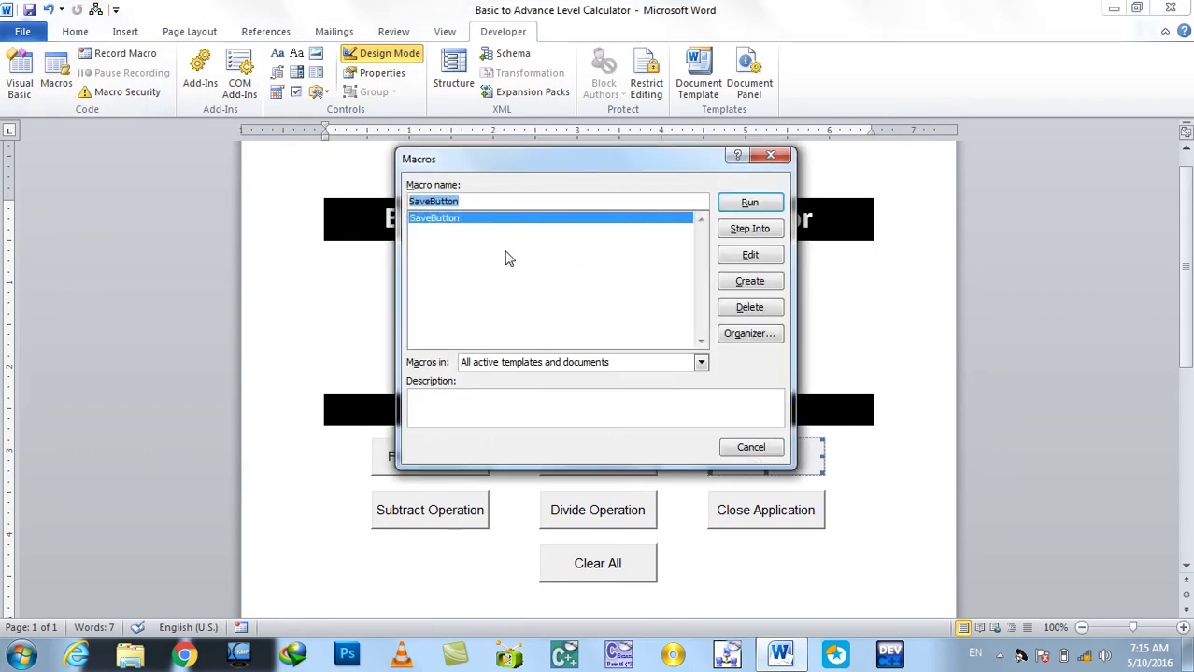
type("CloseApp")
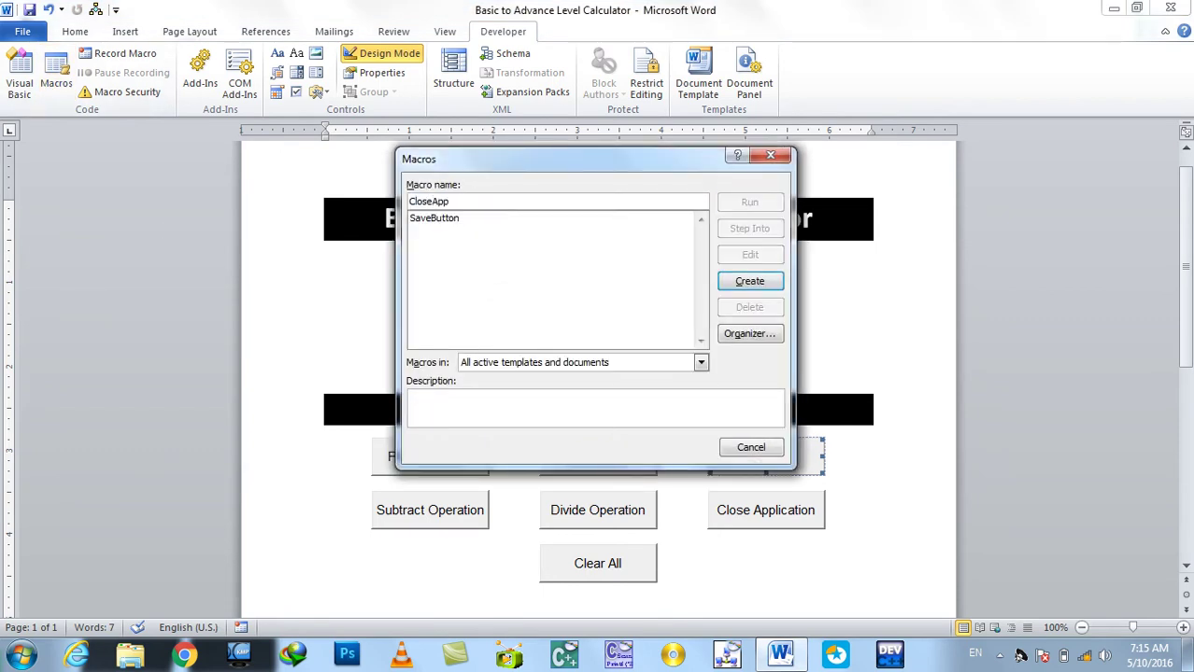
key("Return")
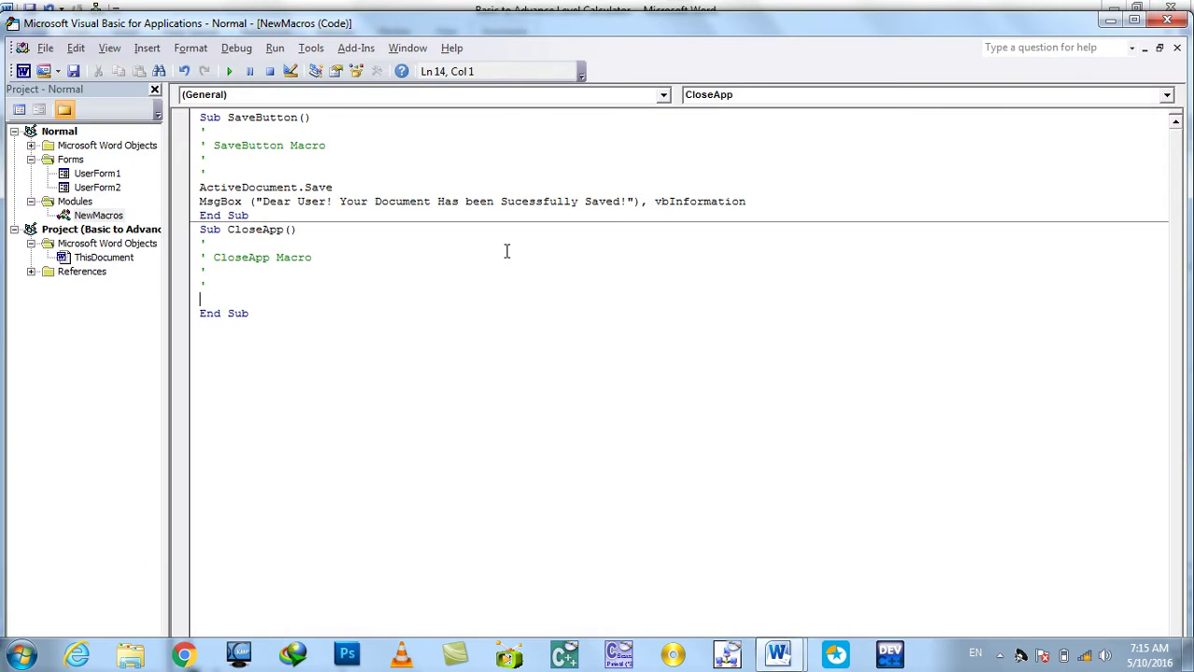
type("Active")
type("Docu")
type("ment")
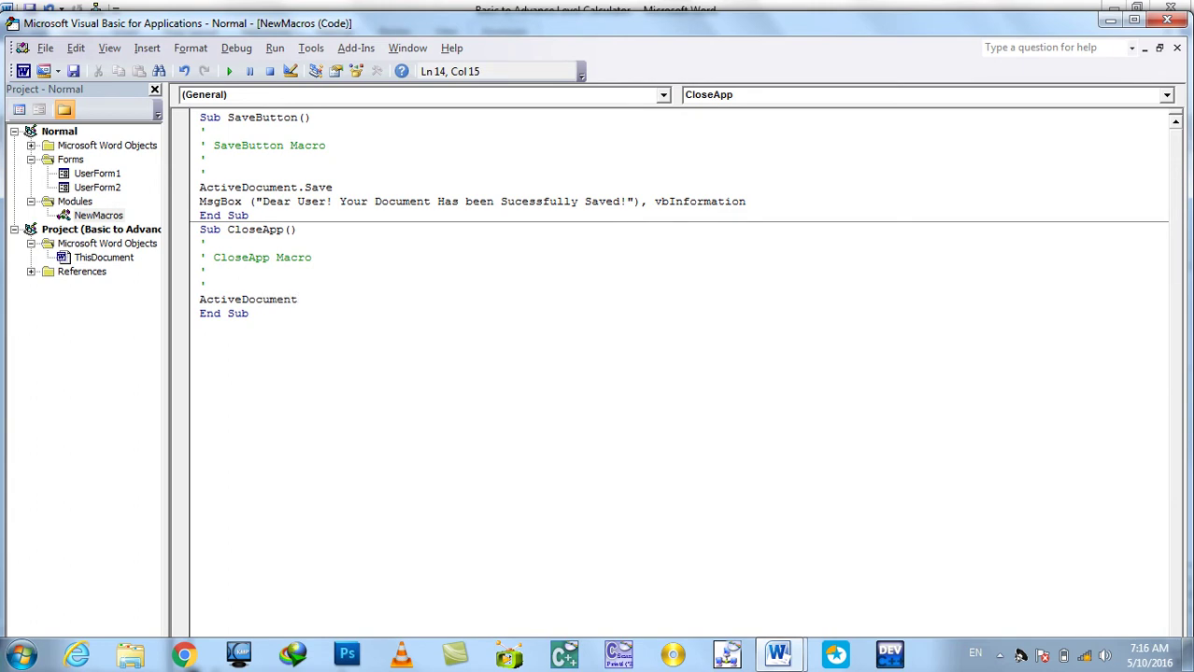
type(".c")
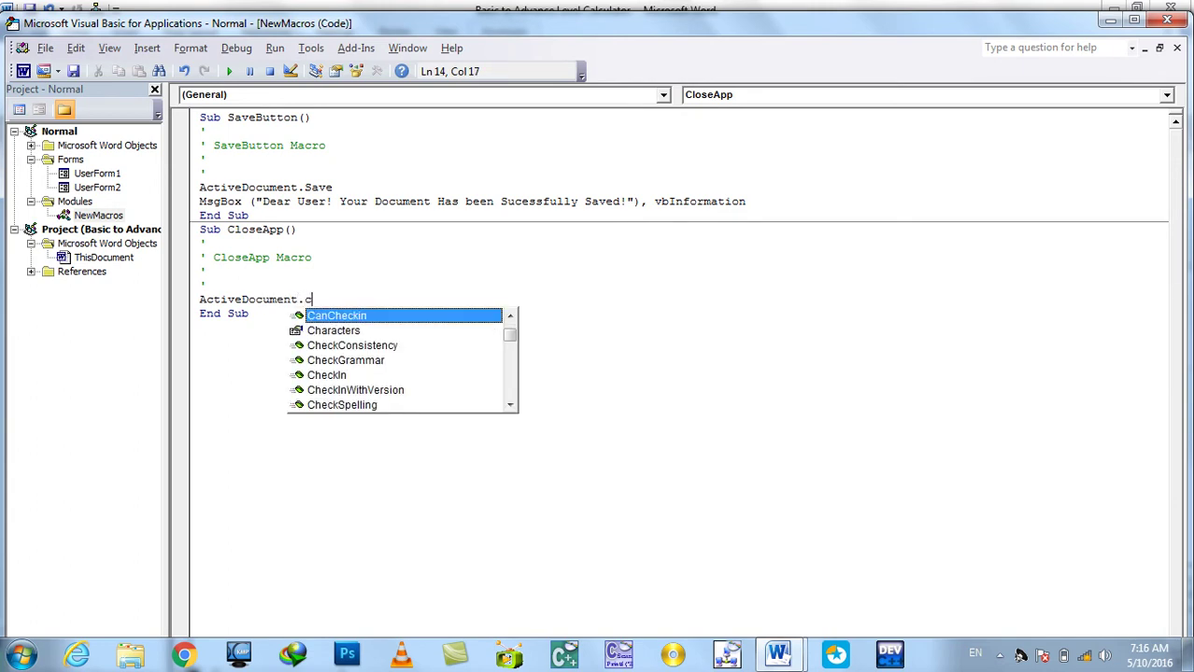
type("los")
key("Tab")
key("Return")
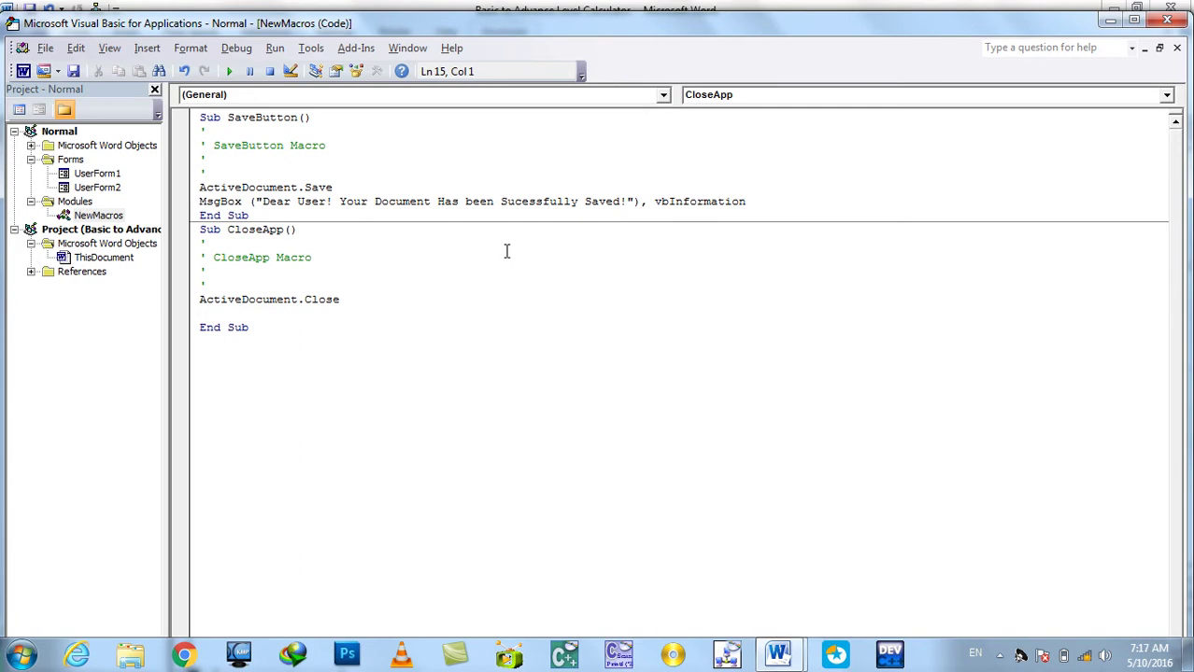
Step: Add a vbCritical MsgBox 'Dear User! Your Document is going to be Closed' and return to the form
type("msgbox(\"Dear User!")
key("BackSpace")
key("BackSpace")
type("!@")
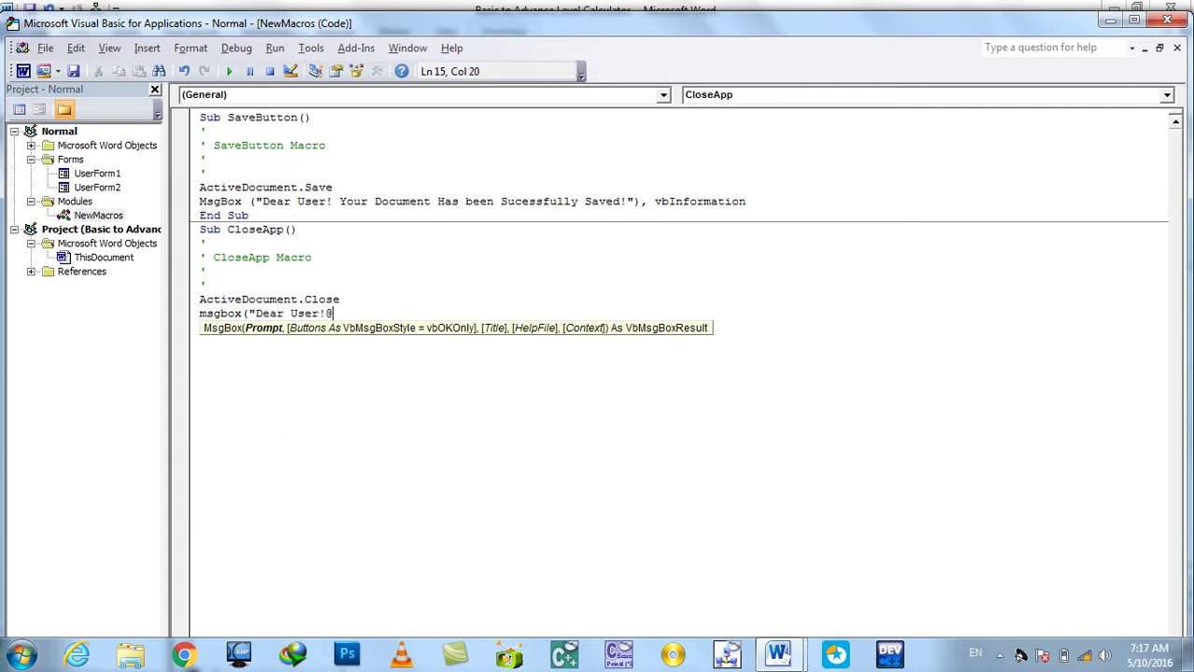
key("BackSpace")
type("Your Document is going to be Close")
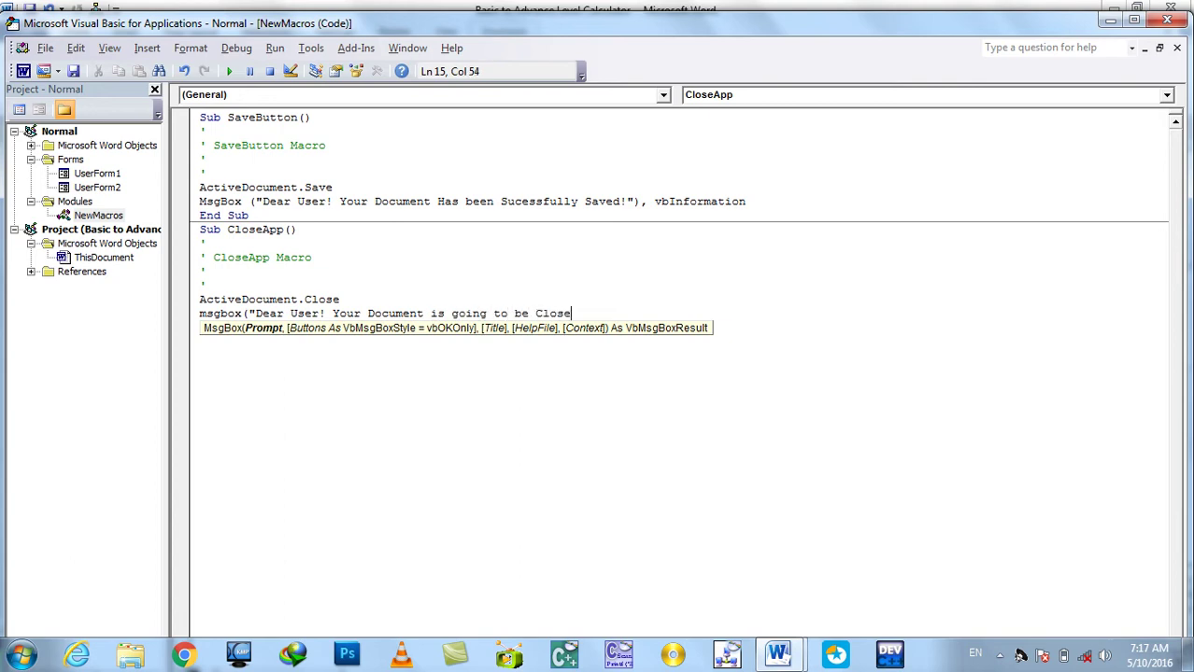
type("d\"")
type(")")
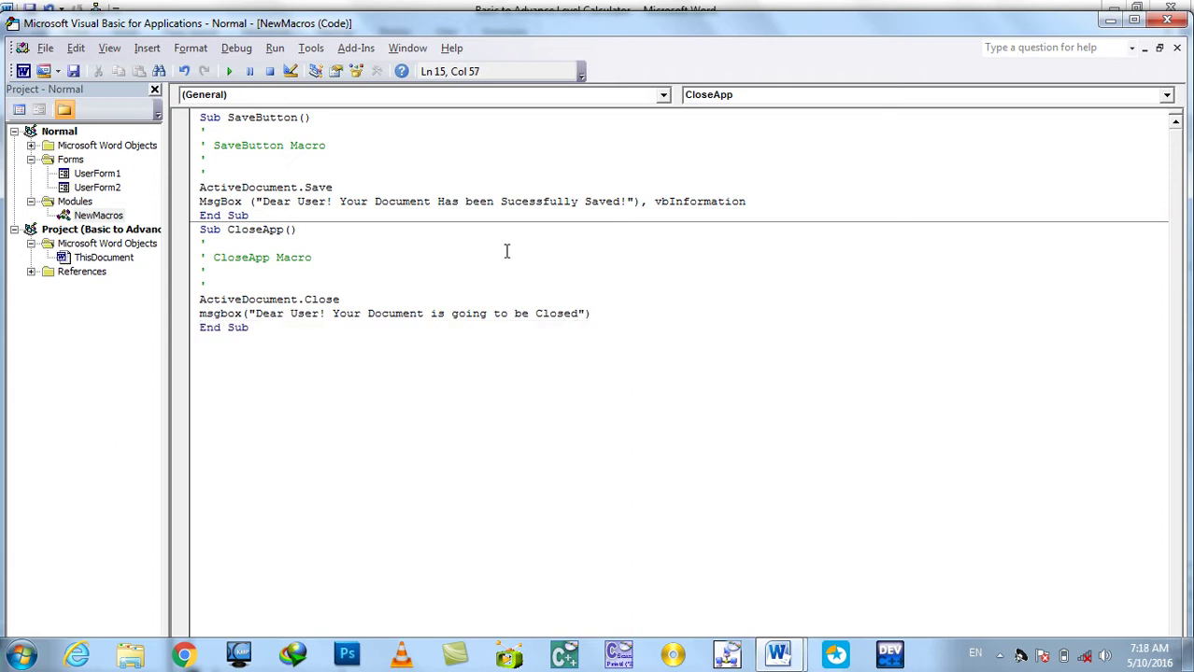
type(",vb")
key("Down")
key("Down")
key("Tab")
key("Down")
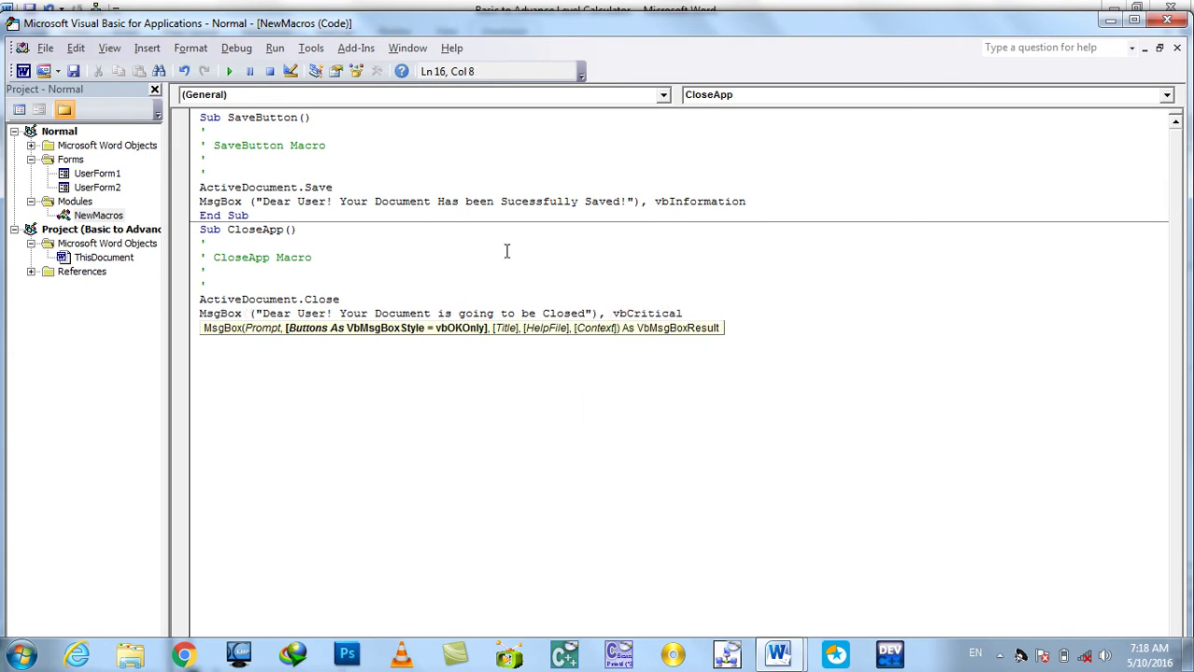
left_click(1169, 20)
left_click(768, 515)
Step: Make CommandButton121_Click call NewMacros.CloseApp, then return to the calculator form
double_click(767, 515)
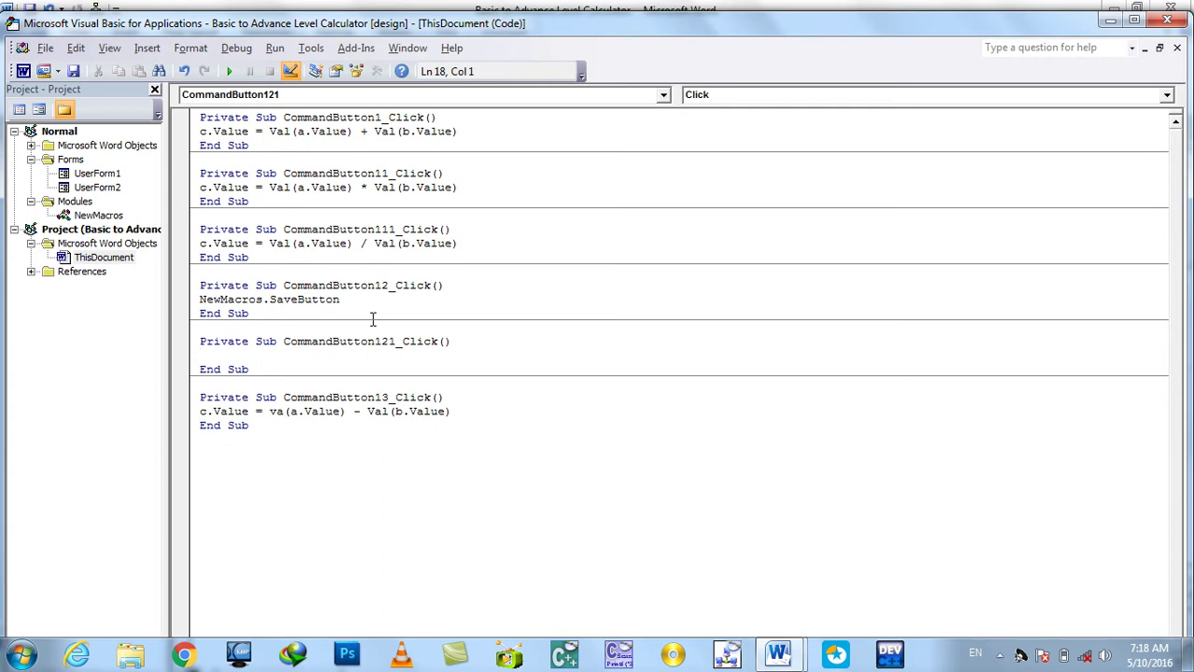
type("NewMacros.")
key("Down")
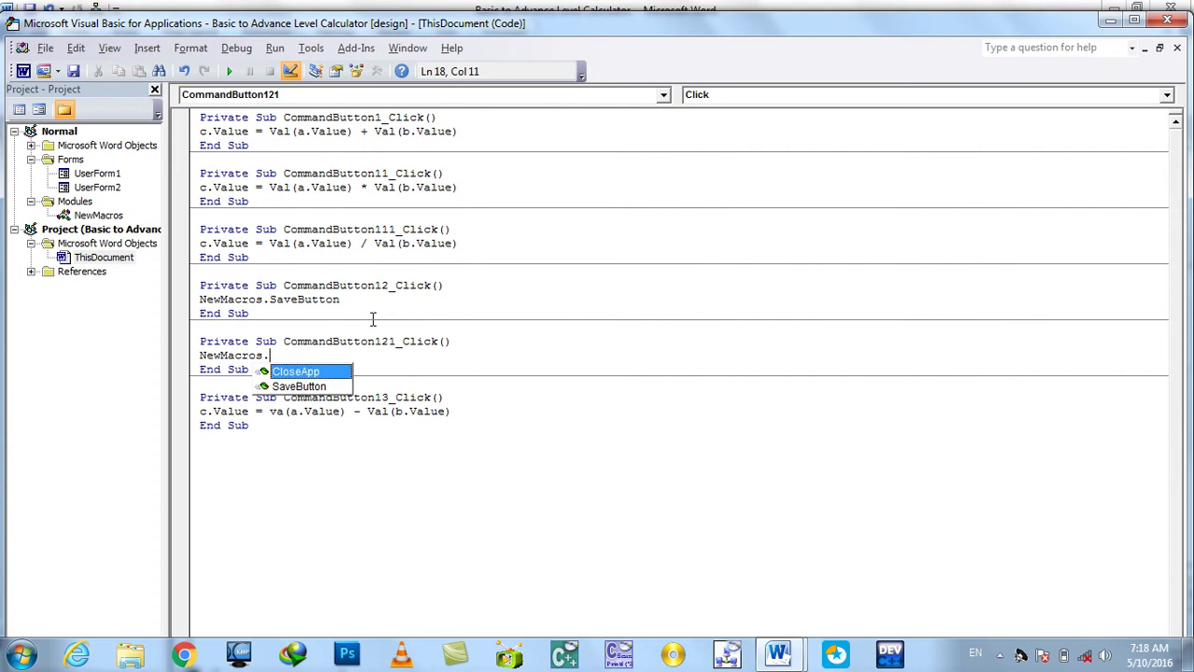
key("Tab")
key("Down")
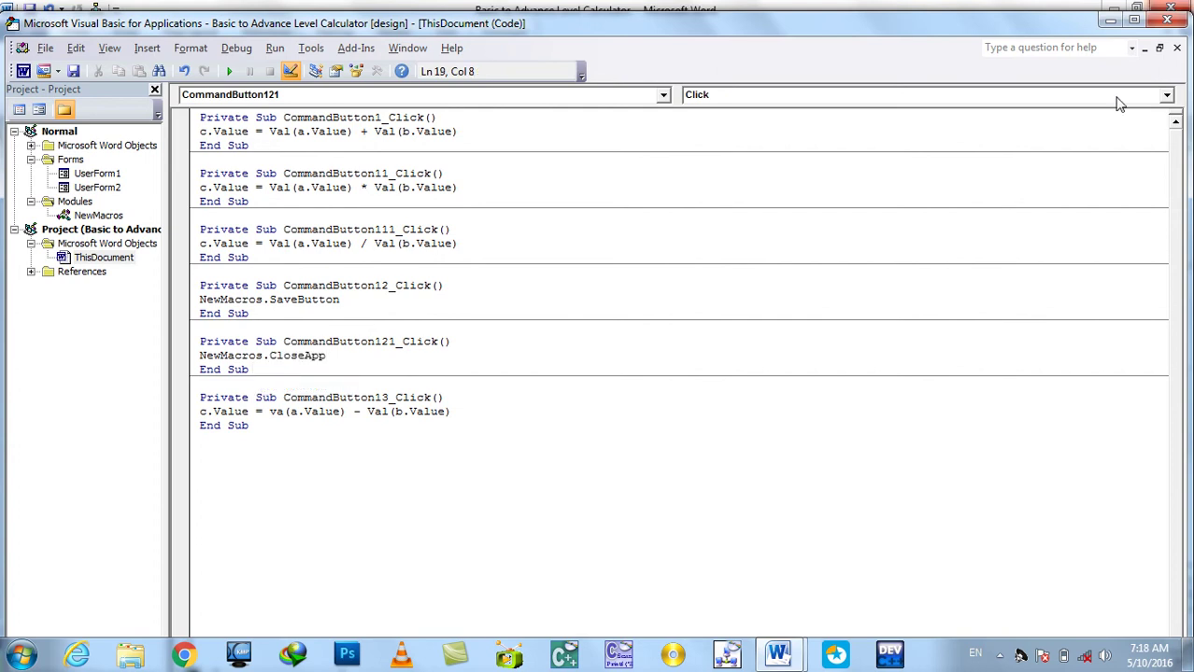
left_click(1182, 25)
Step: Make CommandButton1111_Click set a, b and c Value to "", then close the editor and save
double_click(598, 564)
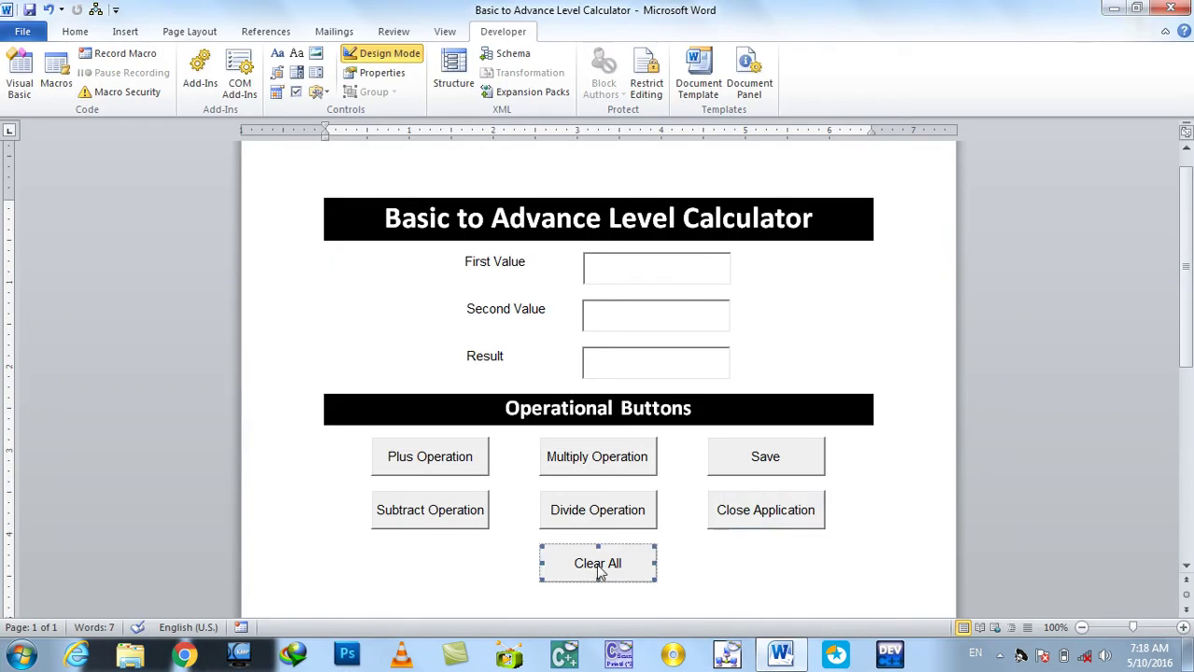
type("a.value=\"\"")
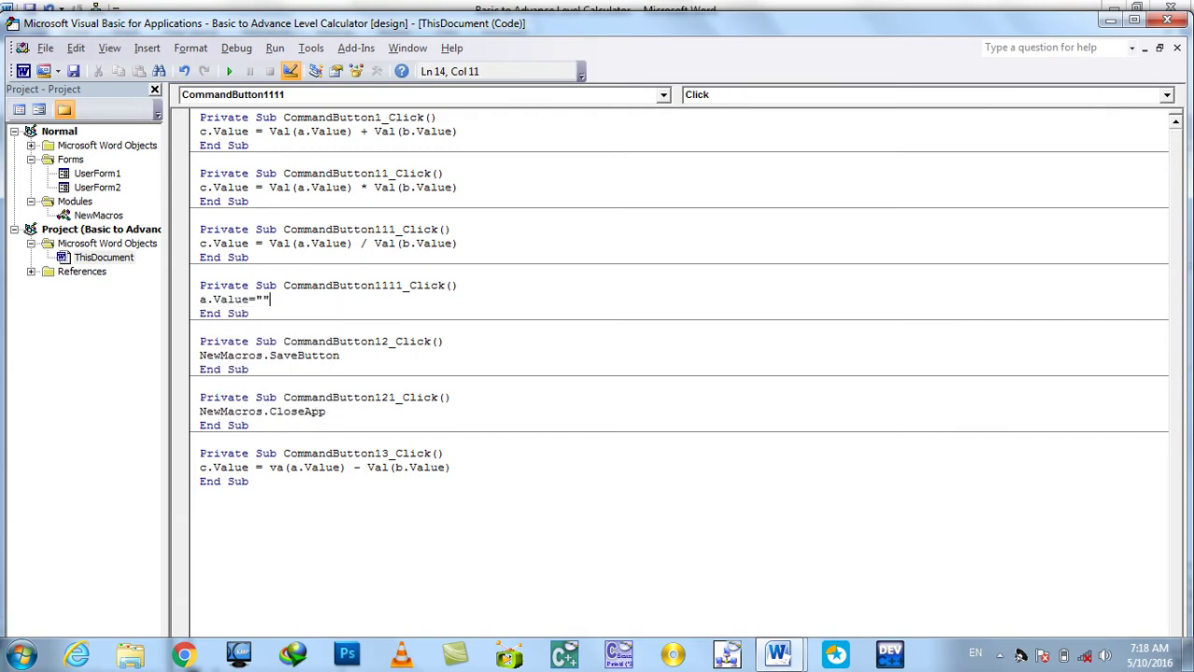
key("Return")
type("a.")
key("BackSpace")
key("BackSpace")
type("b.value=\"\"")
key("Return")
type("c.value")
key("Tab")
type("= ")
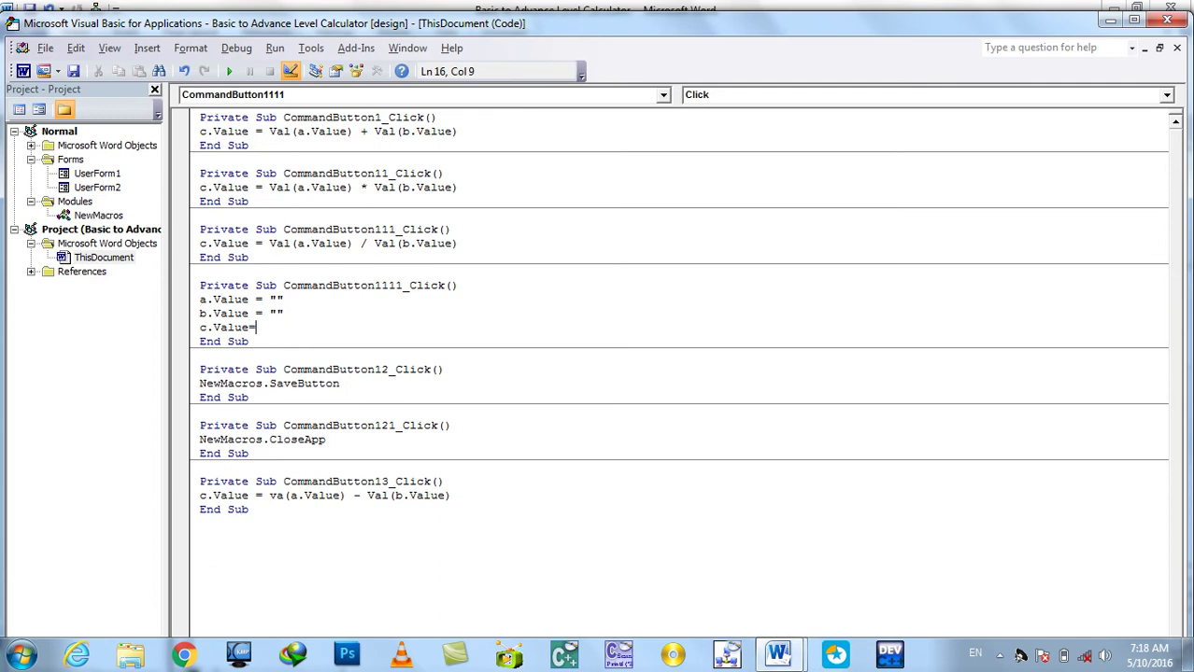
type("\"\"")
key("Return")
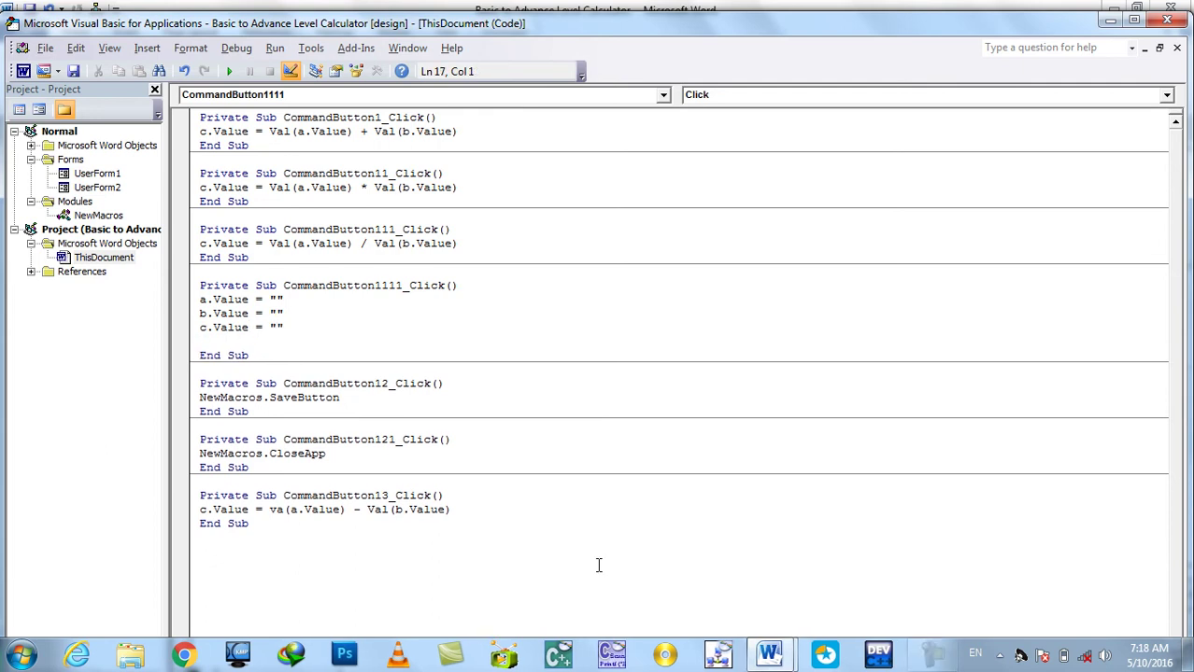
left_click(1167, 28)
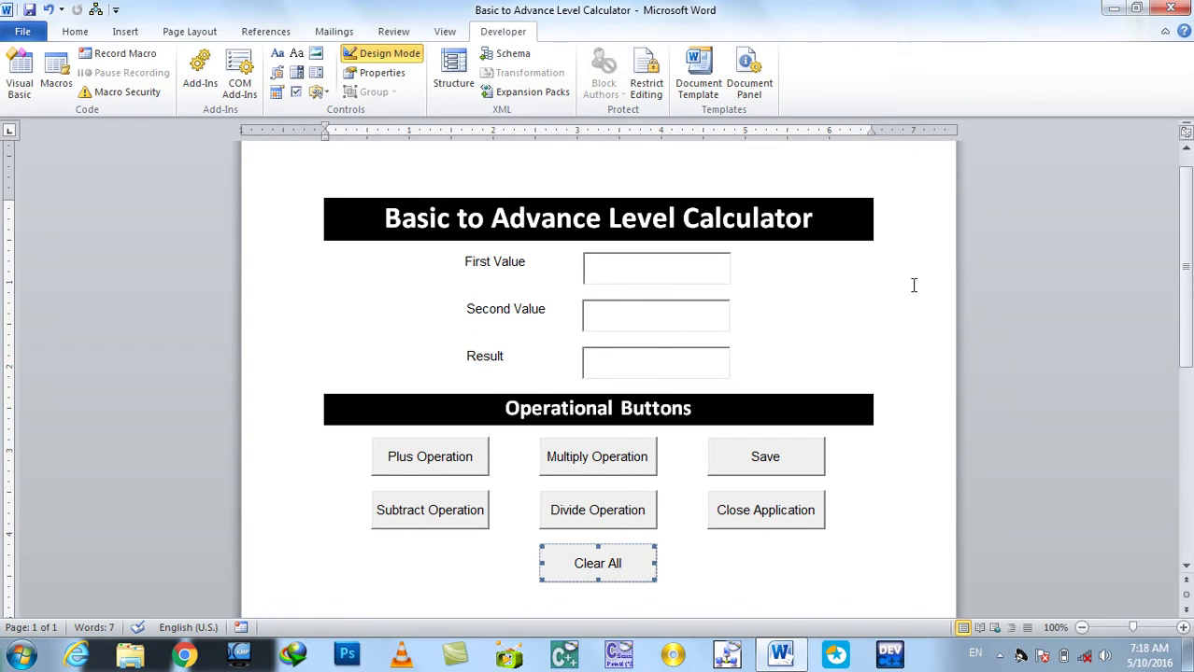
key("ctrl+s")
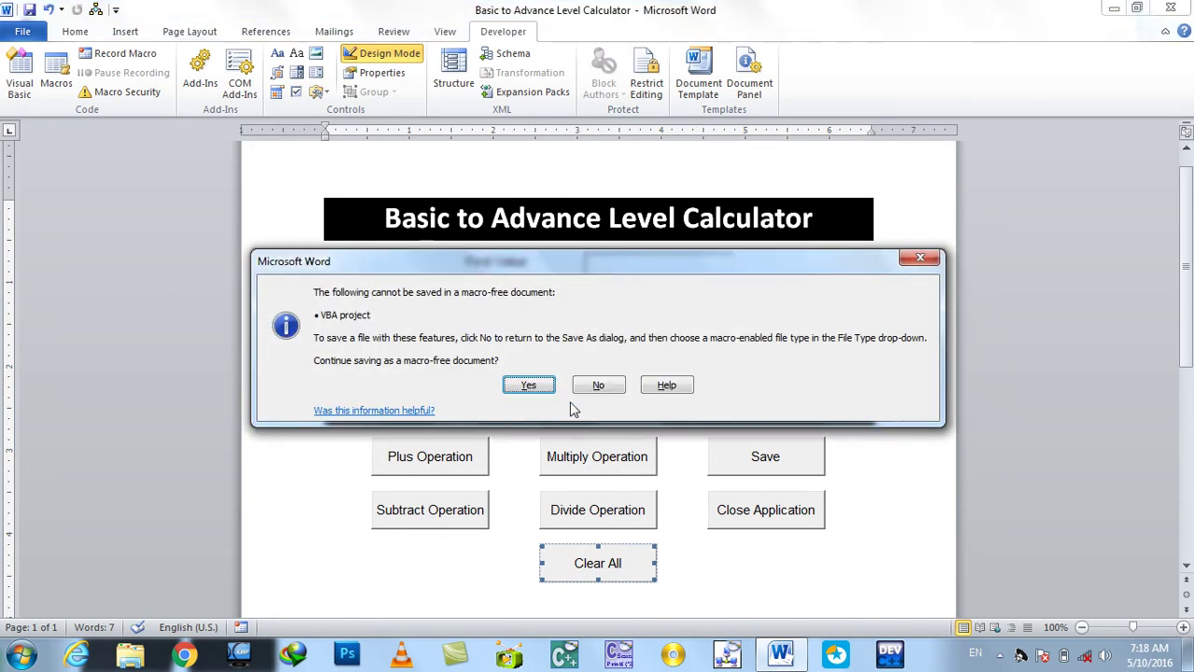
Step: Accept the macro-free save, then enable all macros and trust access to the VBA project object model
left_click(528, 386)
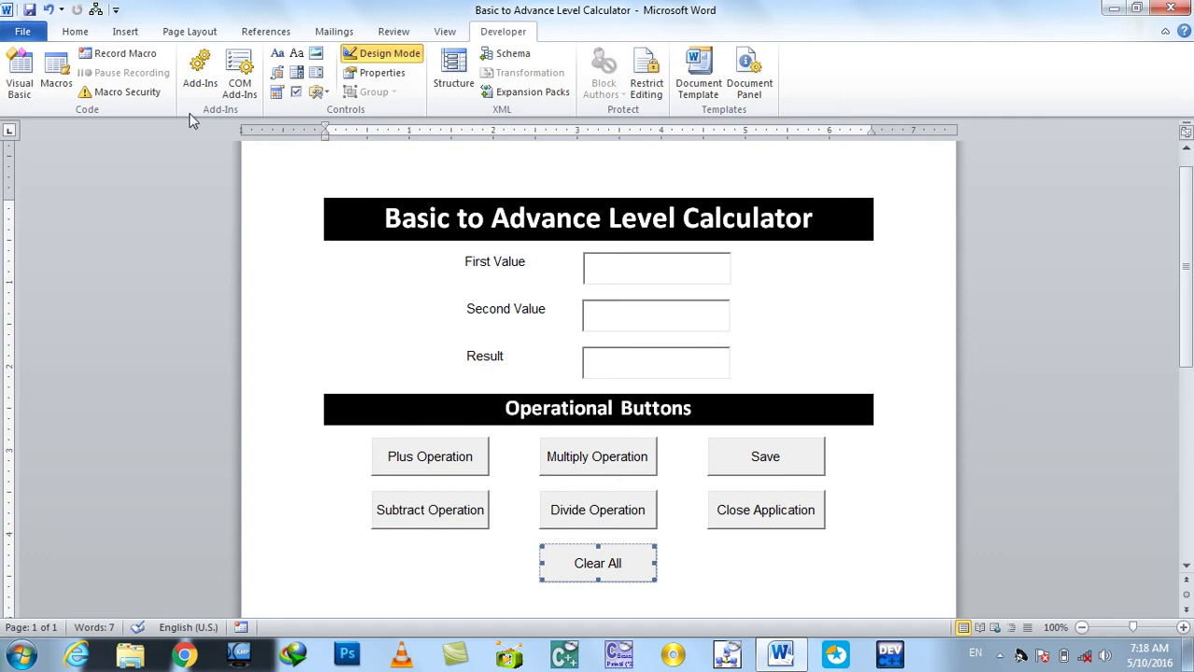
left_click(121, 93)
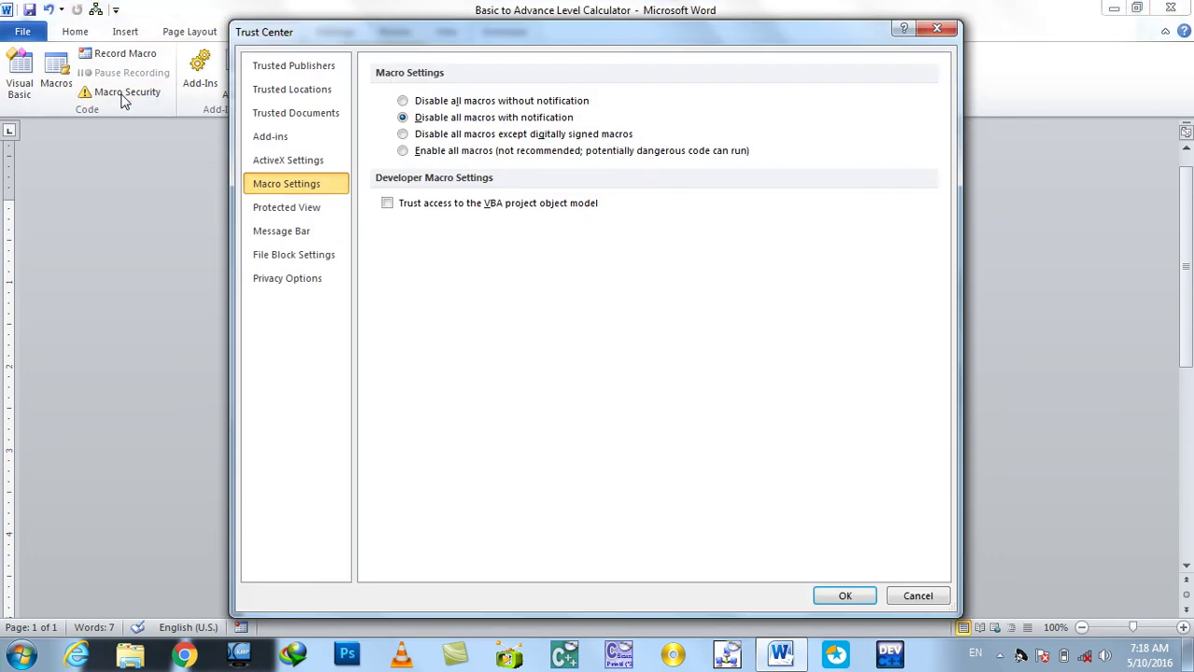
left_click(415, 152)
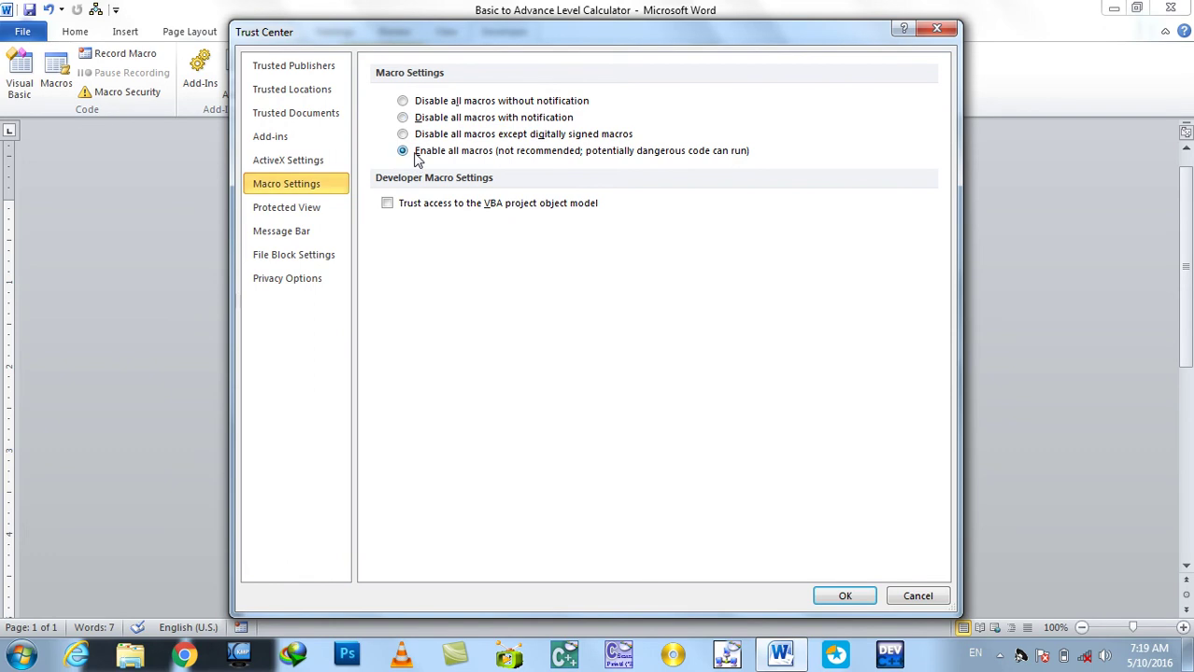
left_click(416, 208)
left_click(829, 601)
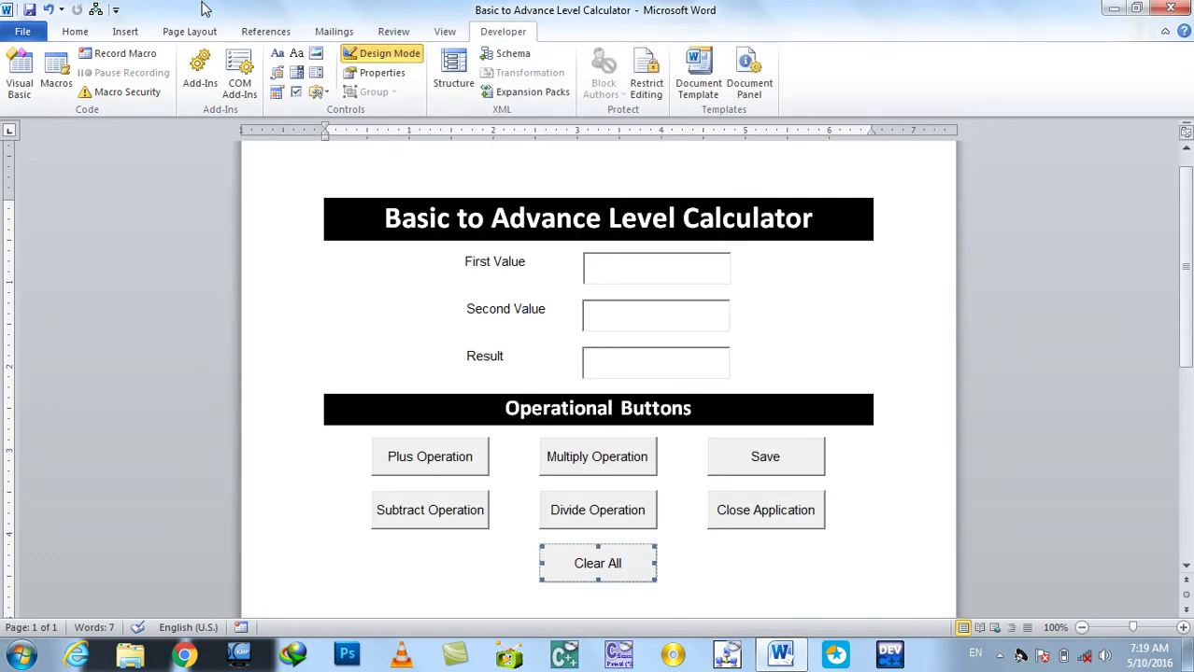
Step: Save a copy in the Documents library as a Word Macro-Enabled Document
key("F12")
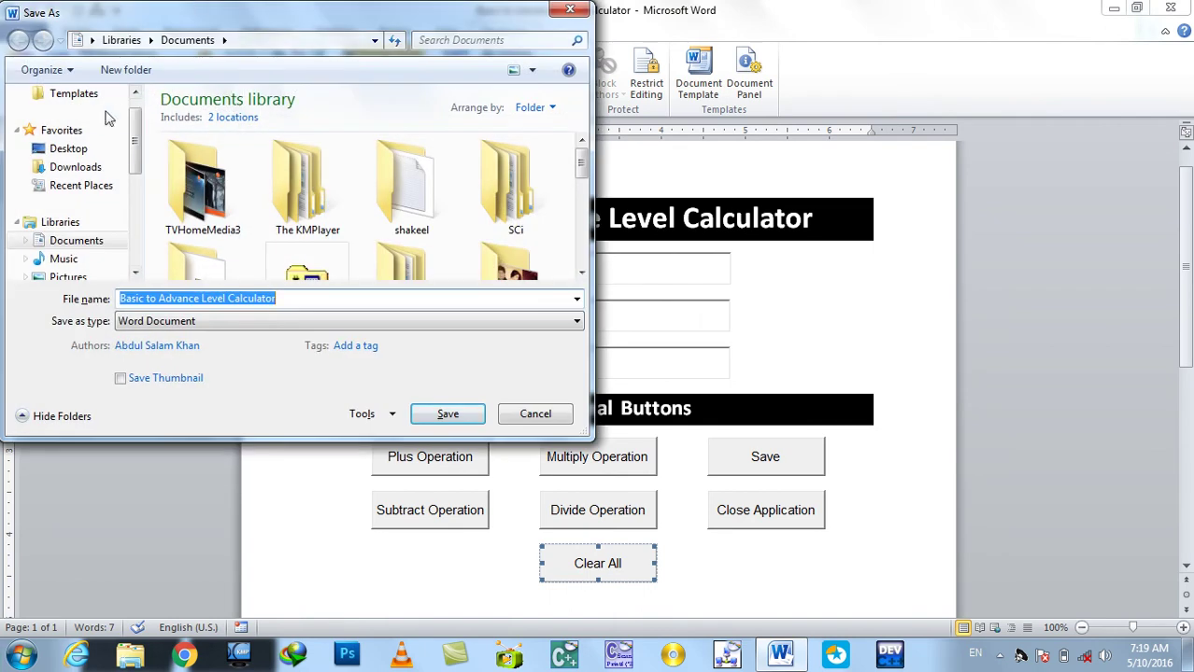
left_click(84, 149)
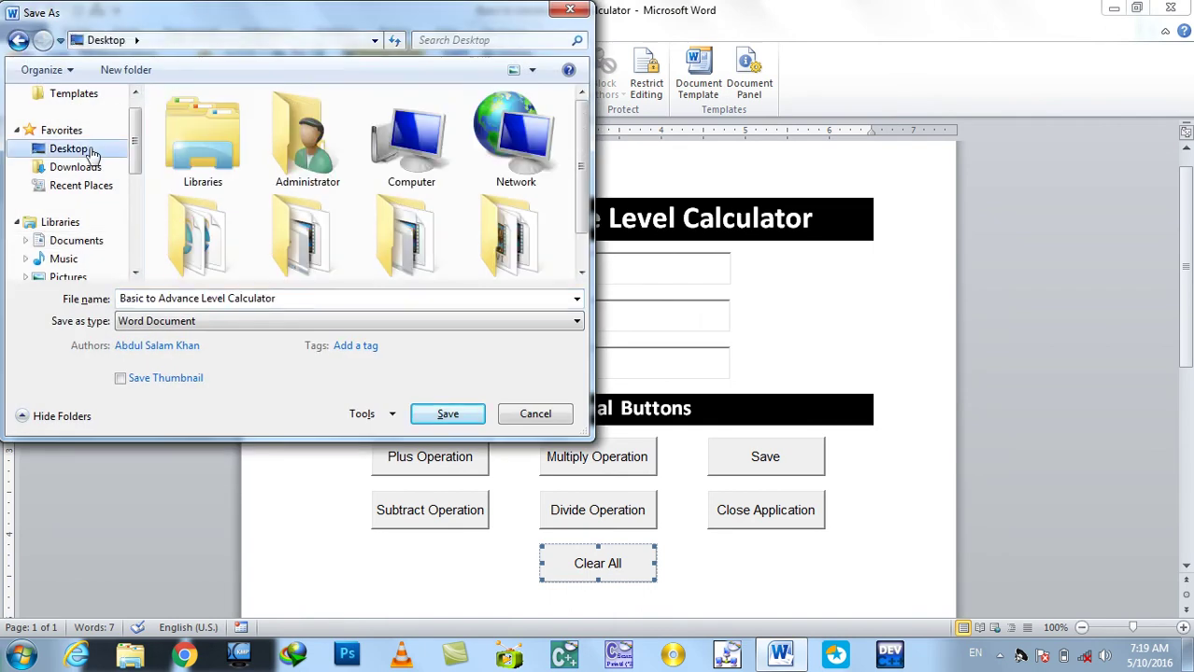
left_click(84, 240)
left_click(159, 322)
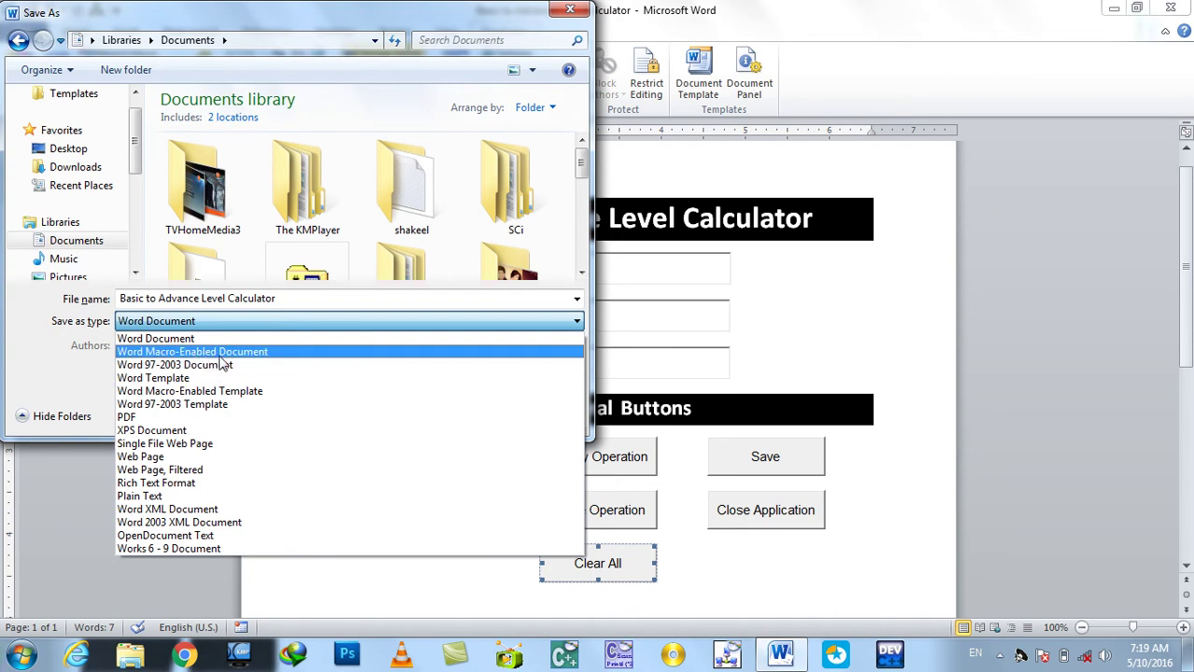
left_click(221, 353)
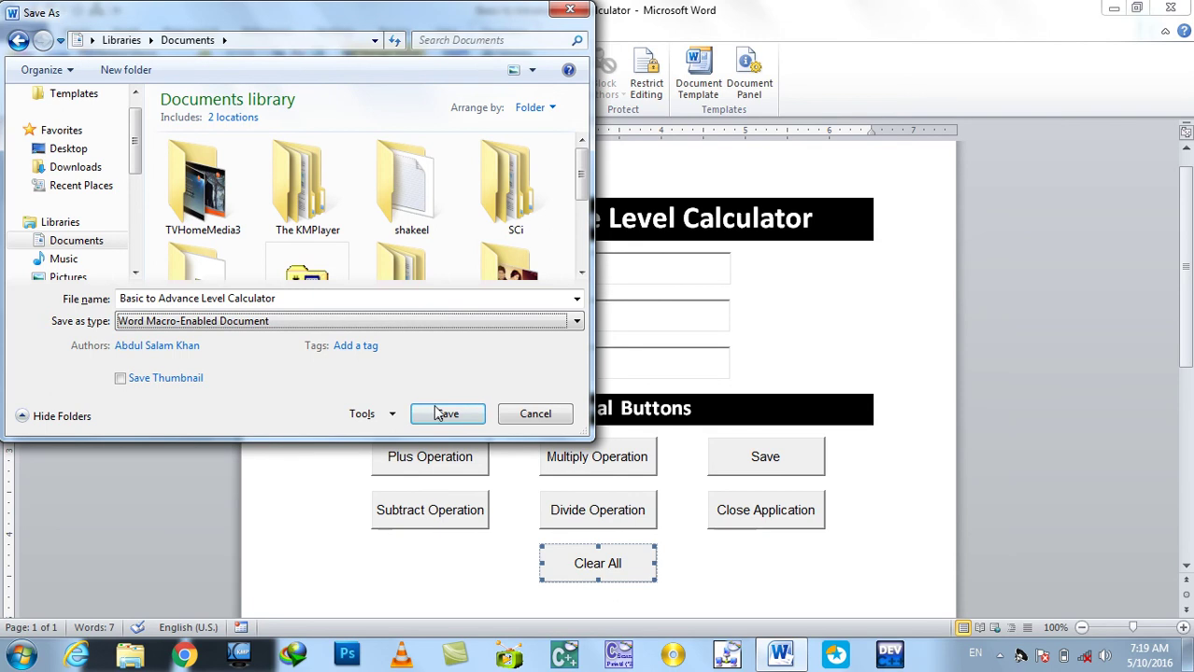
left_click(433, 409)
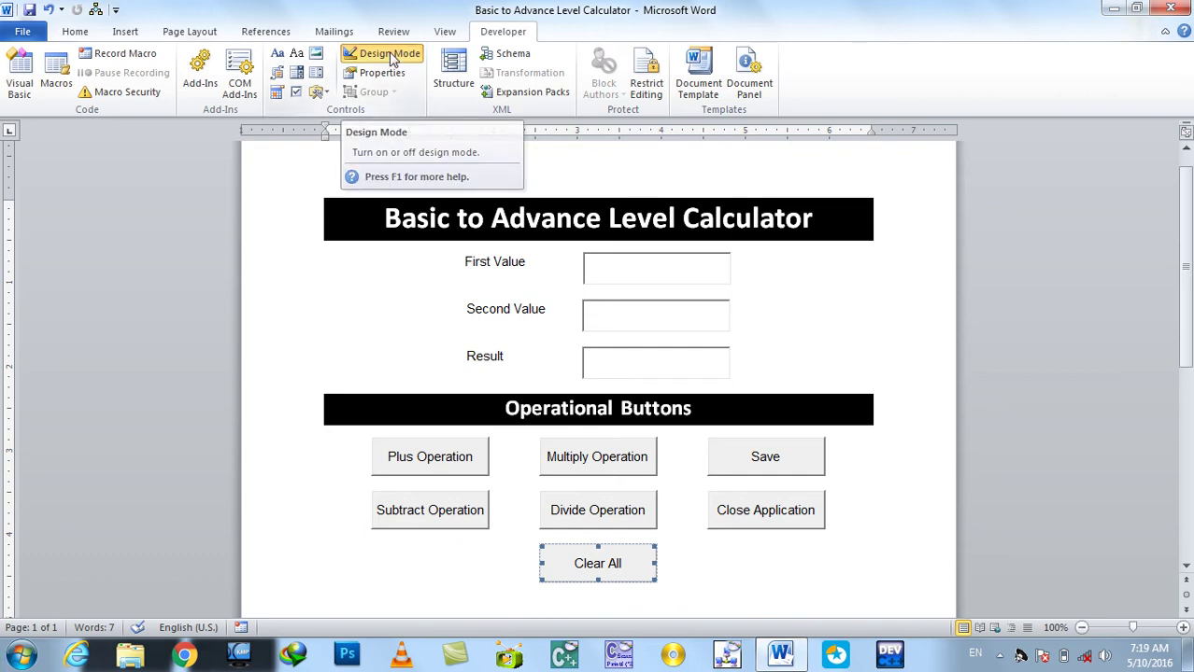
Step: Leave Design Mode and test addition of 1000 and 100, giving 1100
left_click(392, 58)
left_click(614, 265)
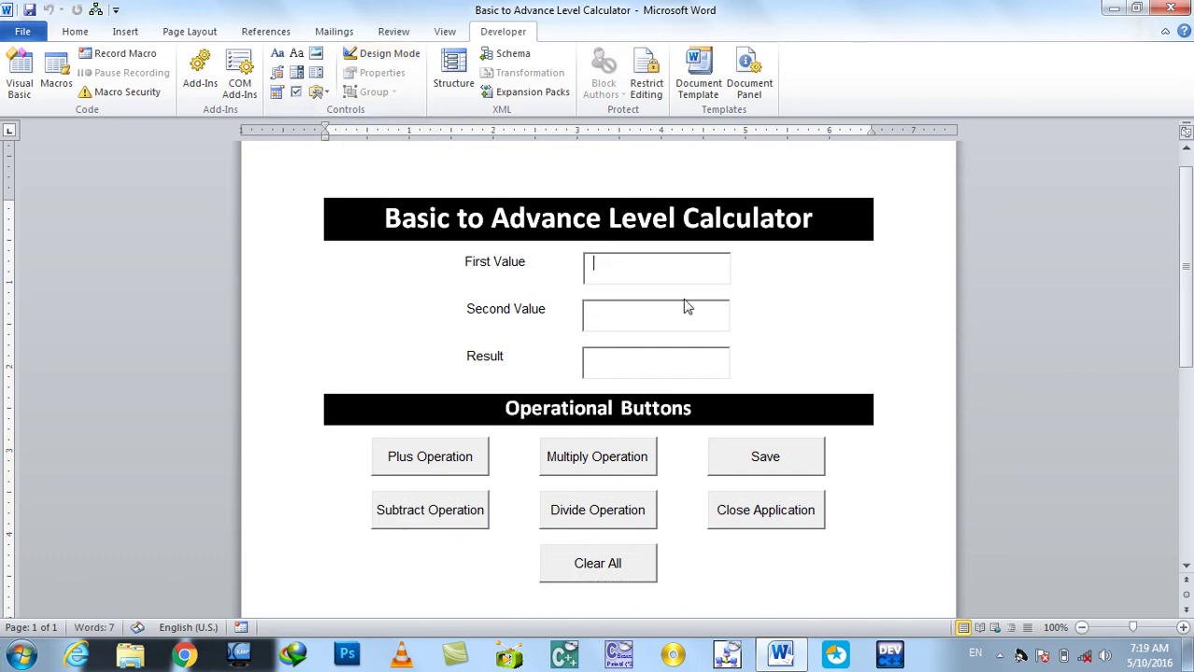
type("1000")
left_click(606, 307)
type("100")
left_click(396, 469)
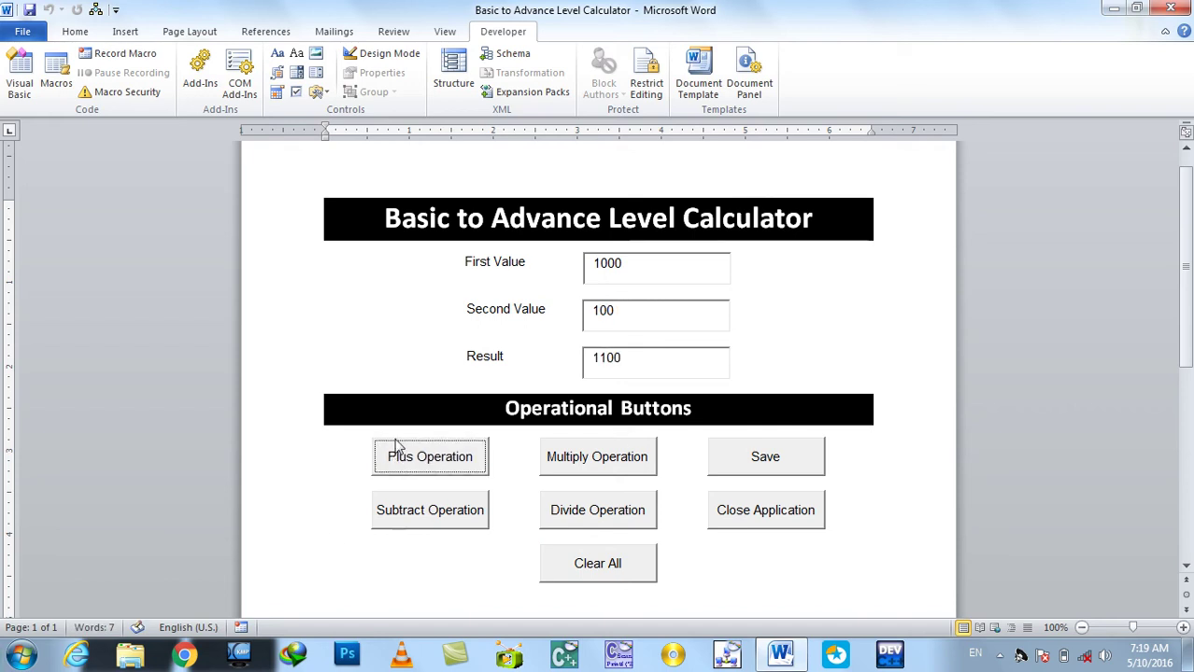
Step: Test subtraction, correct the misspelled Val in its code, and stop the debugger
left_click(420, 516)
left_click(565, 393)
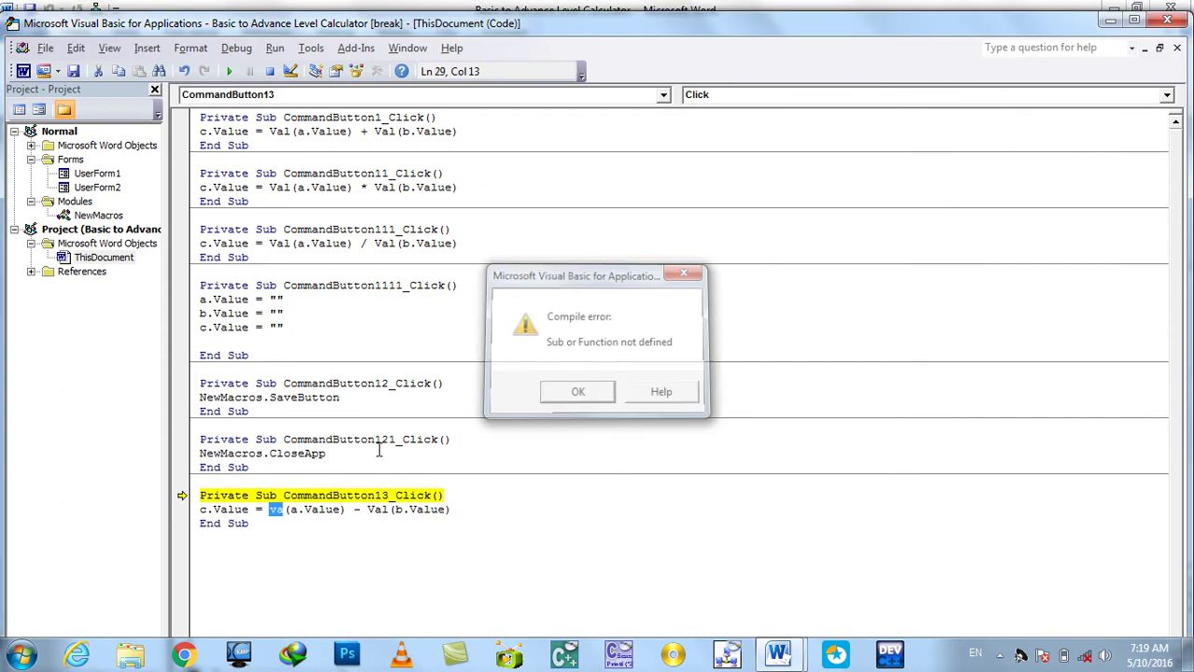
key("Right")
type("l")
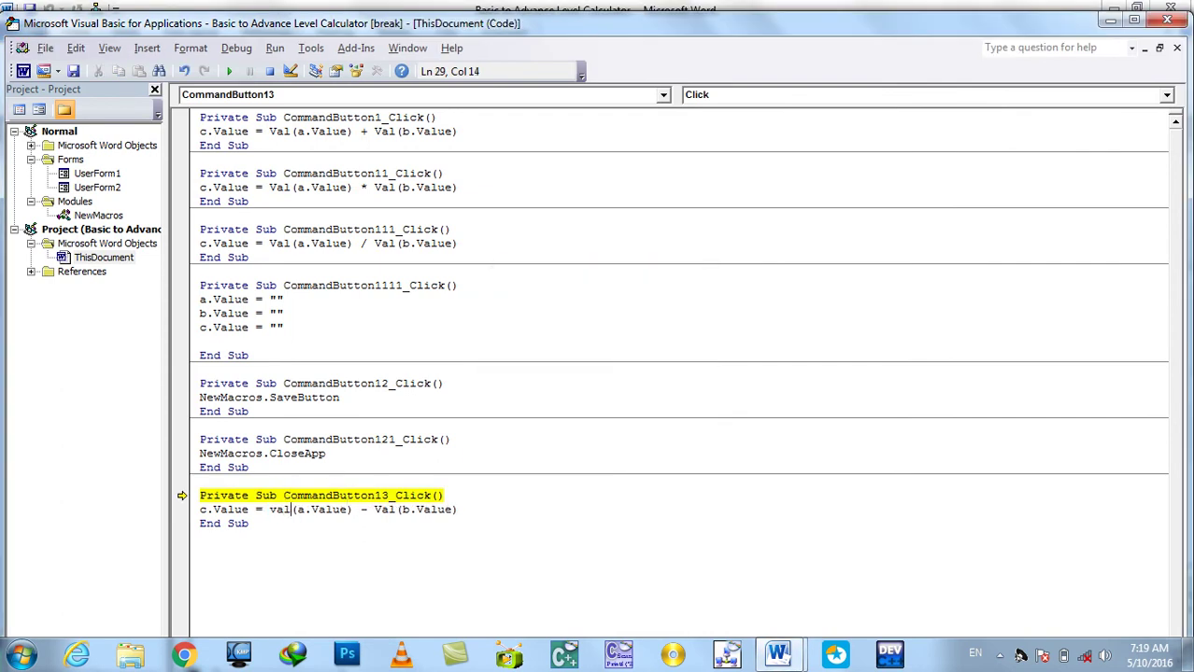
left_click(1167, 20)
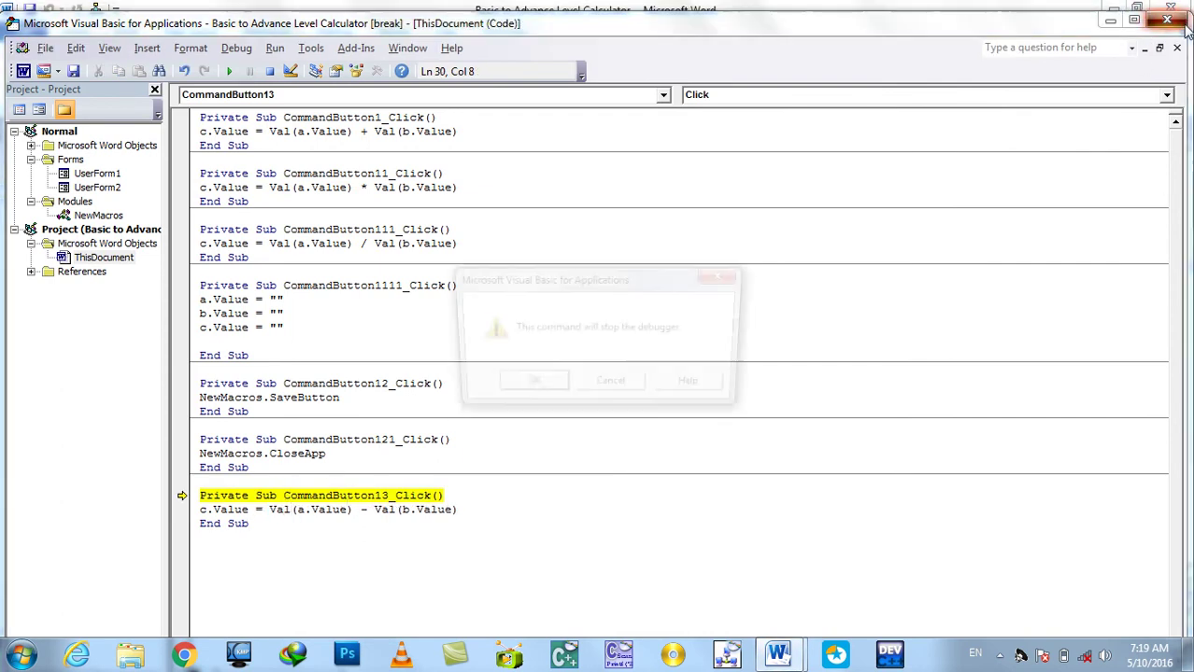
left_click(526, 388)
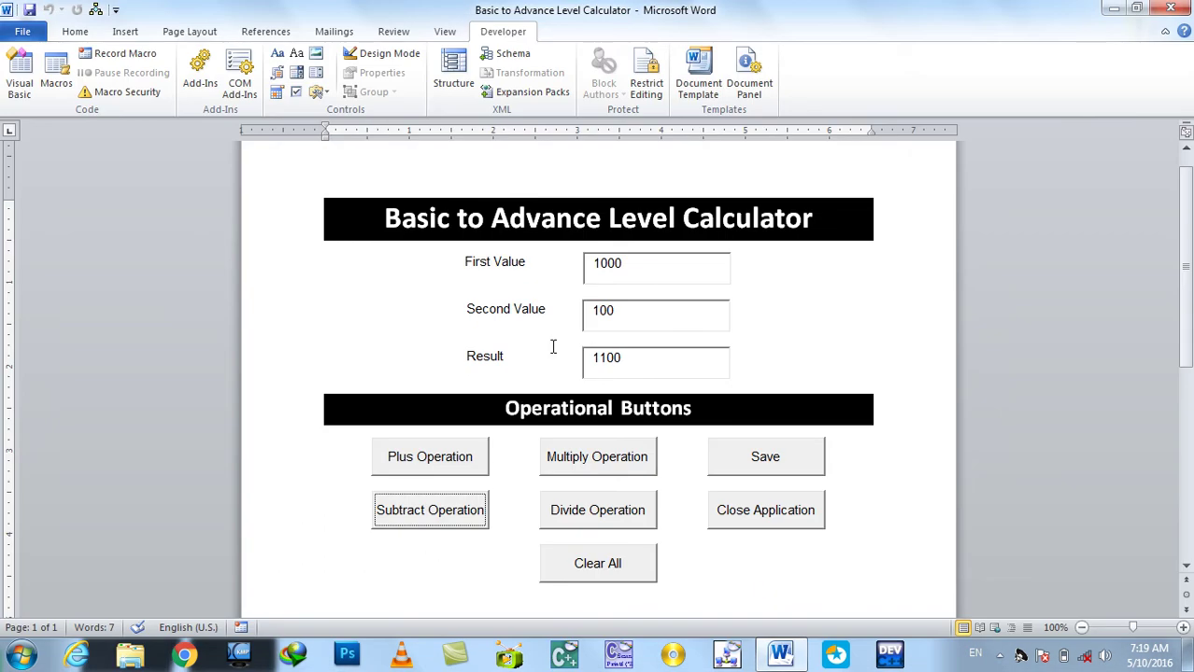
Step: Run Subtract, Multiply and Divide on 1000 and 100, then Clear All and the form's Save button
left_click(421, 455)
left_click(435, 510)
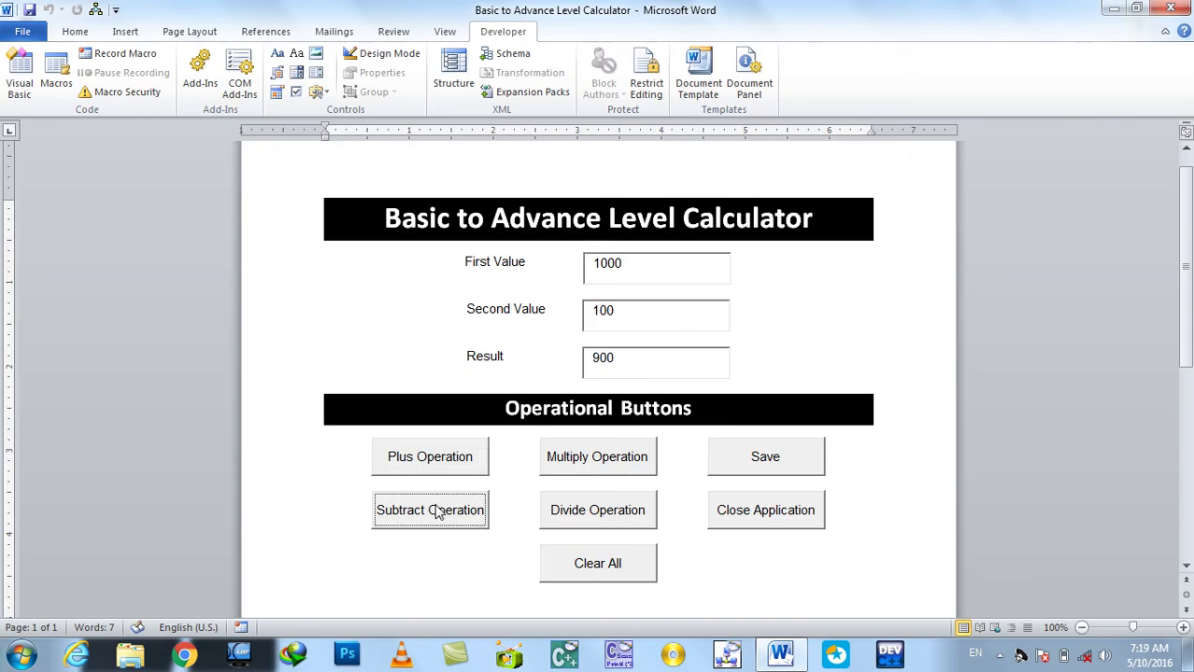
left_click(602, 467)
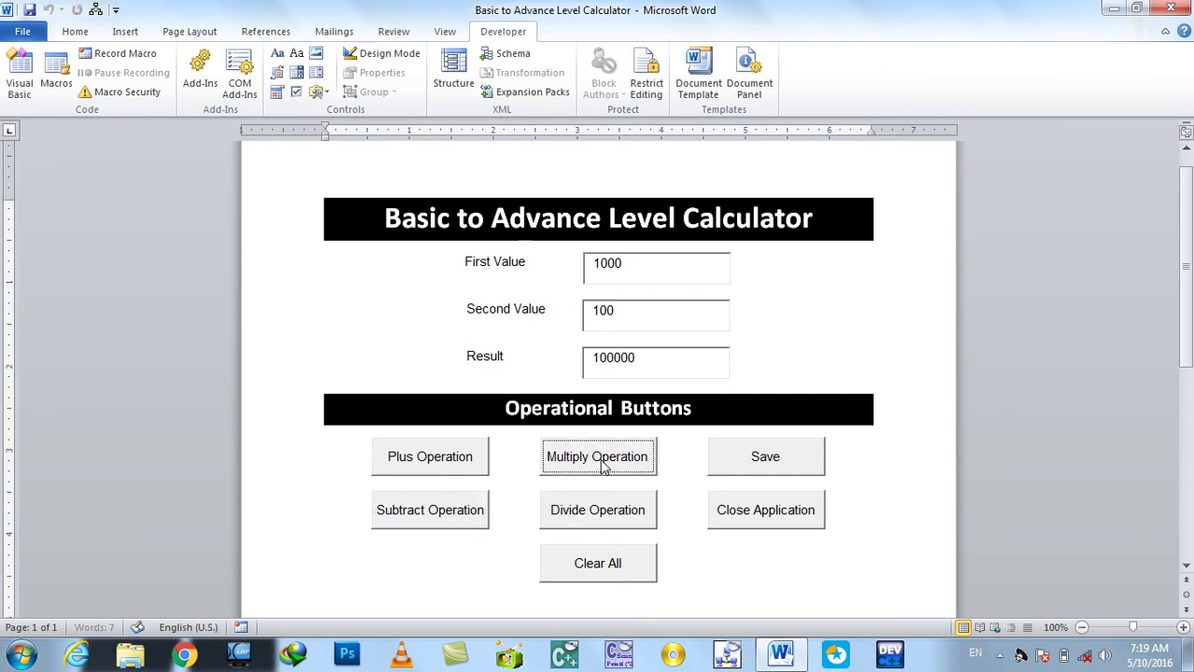
left_click(595, 521)
left_click(609, 569)
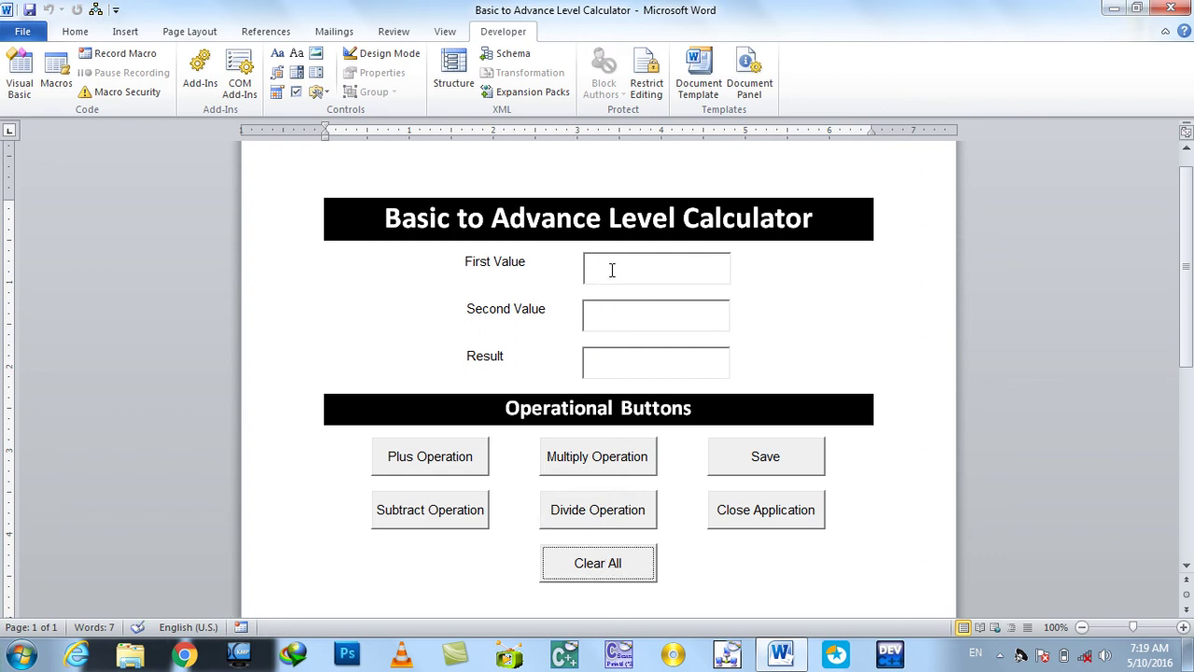
left_click(744, 457)
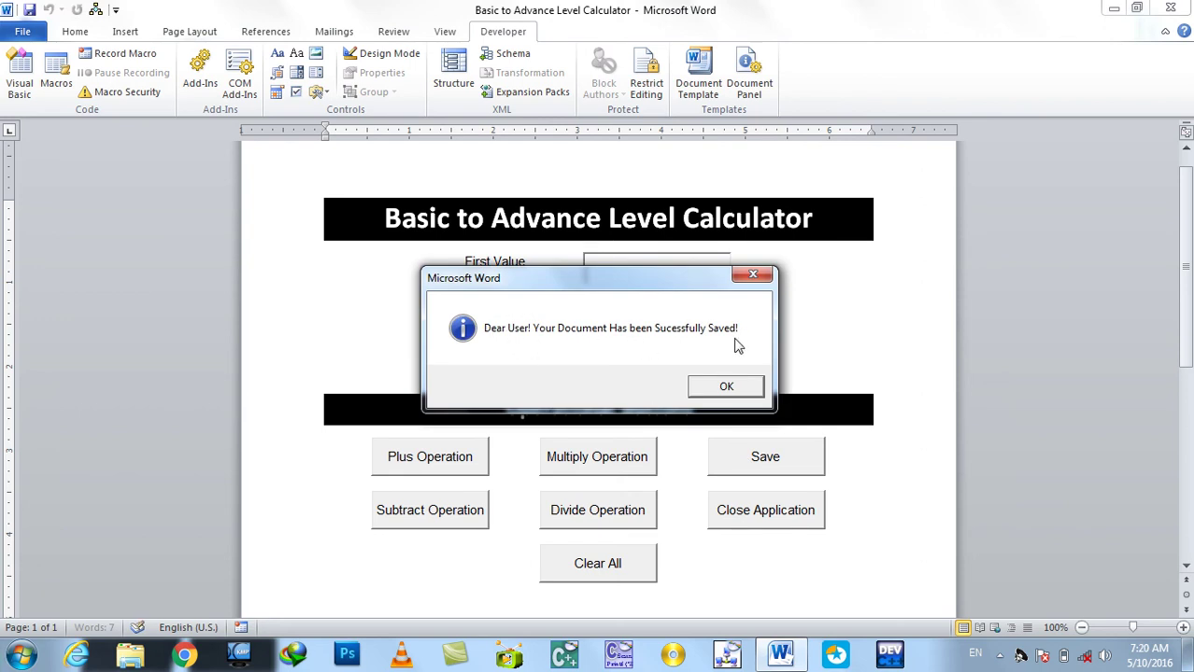
Step: Dismiss the saved message and insert a =rand(1) sample paragraph below the buttons
left_click(718, 388)
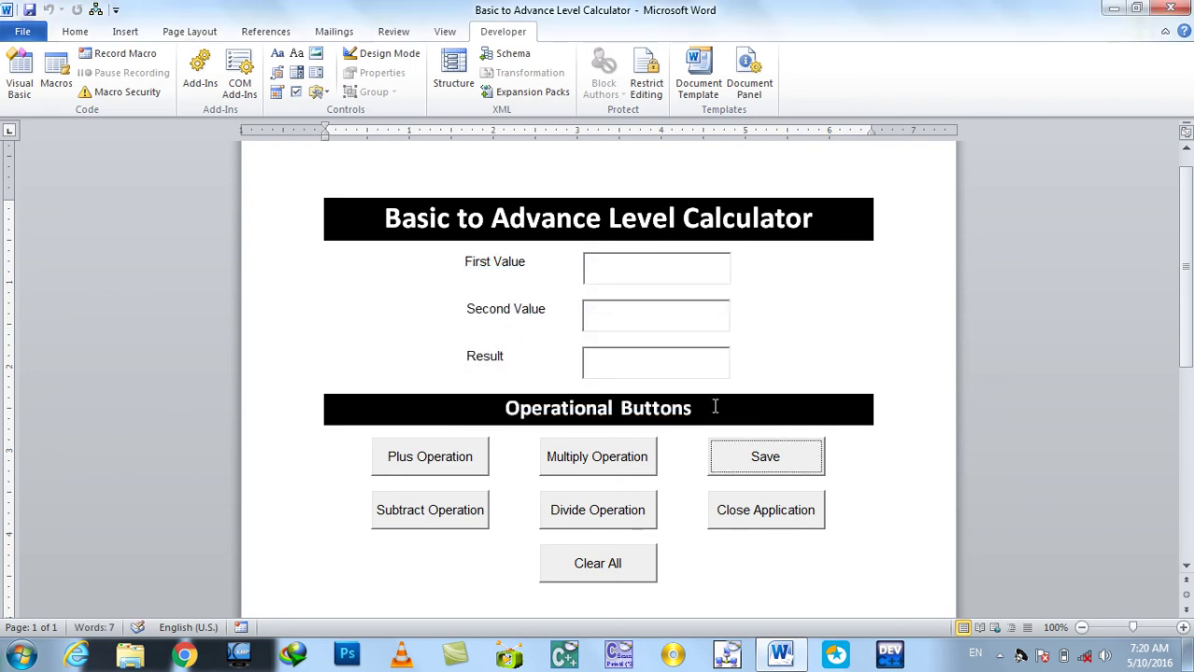
left_click(732, 514)
left_click(646, 601)
type("=ran")
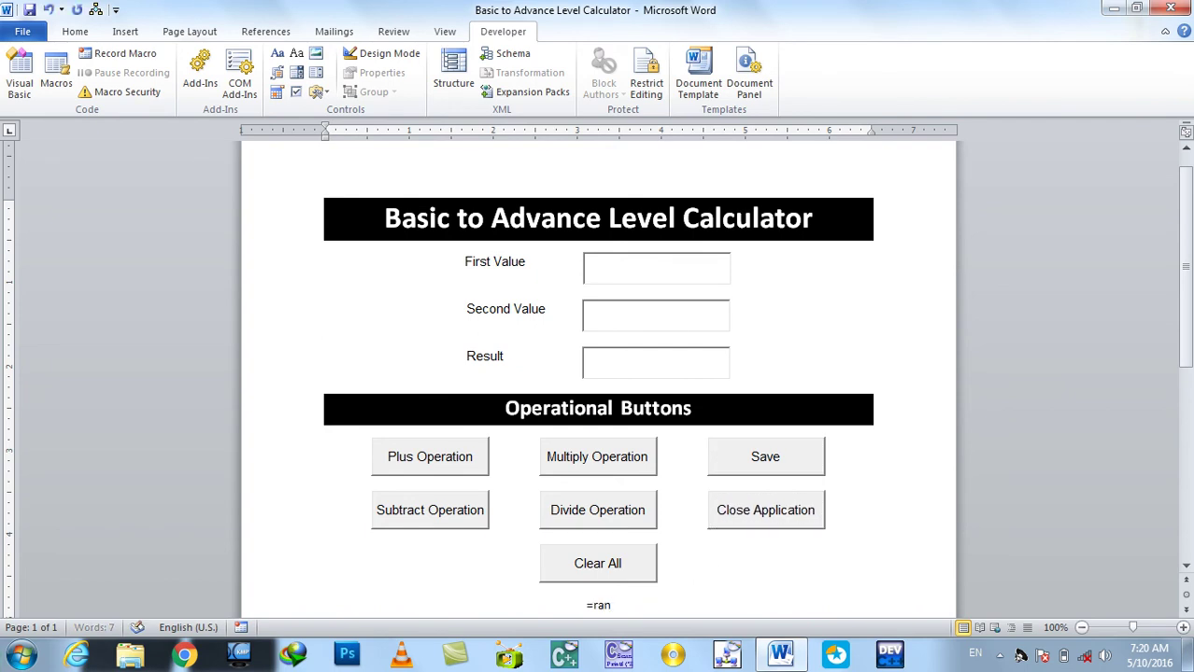
type("d(1)")
key("Return")
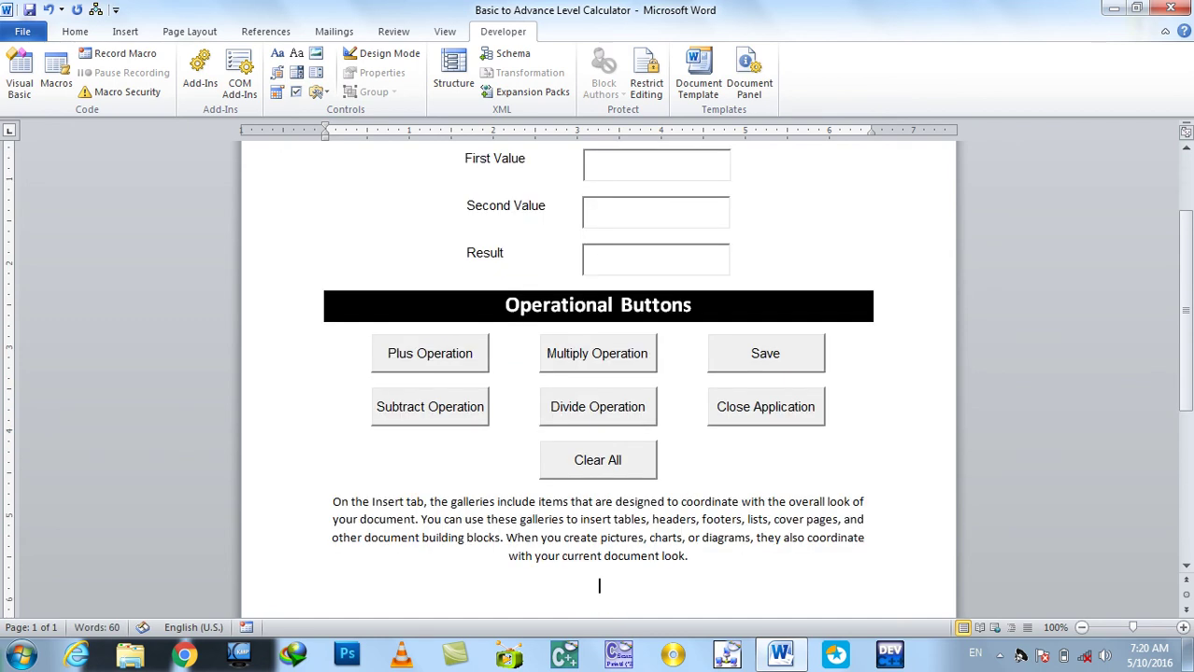
Step: Save the document with the form's Save button, then close it with Close Application
scroll(216, 108, "up", 3)
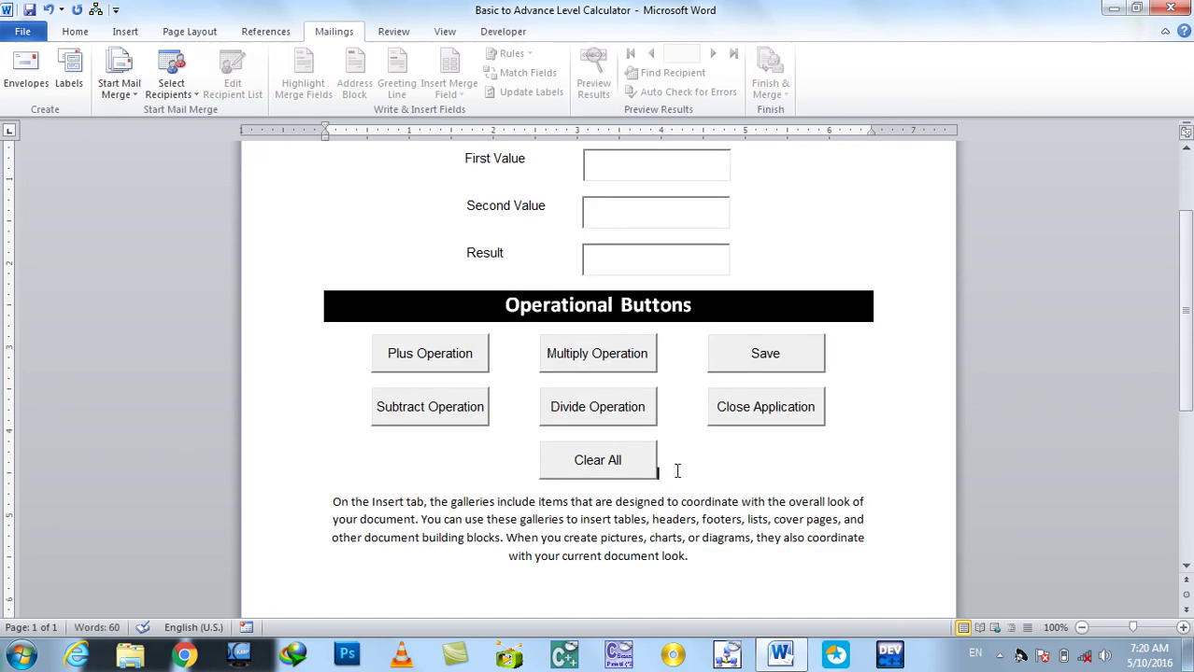
scroll(682, 481, "up", 3)
scroll(684, 488, "down", 2)
left_click(757, 417)
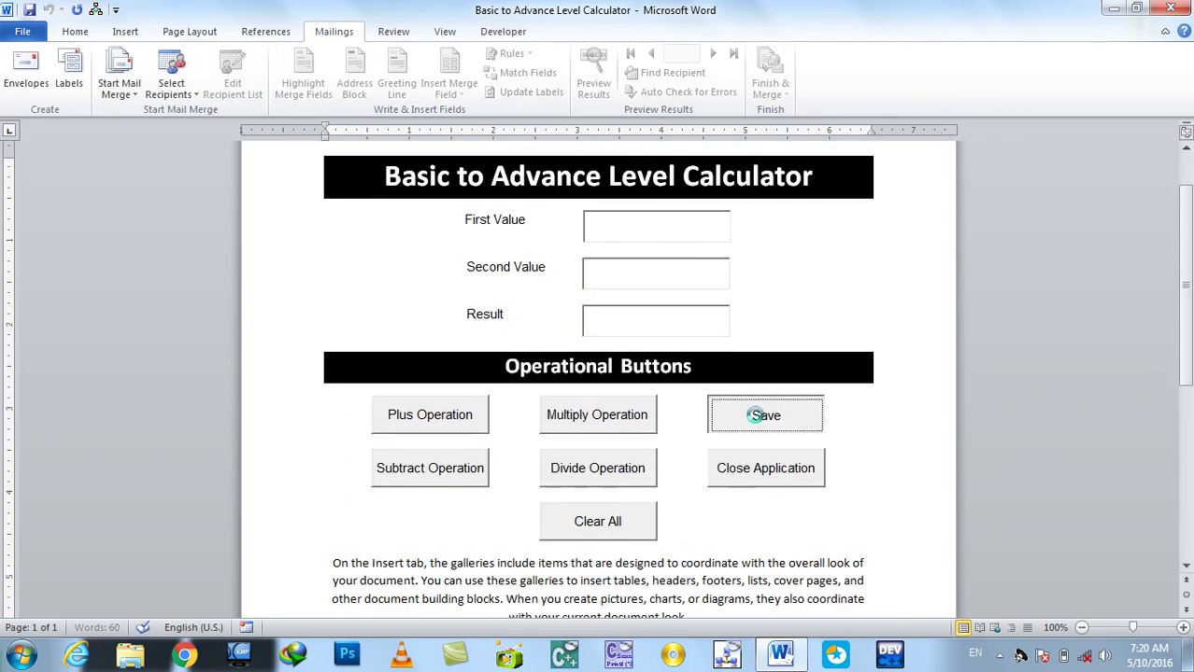
left_click(721, 386)
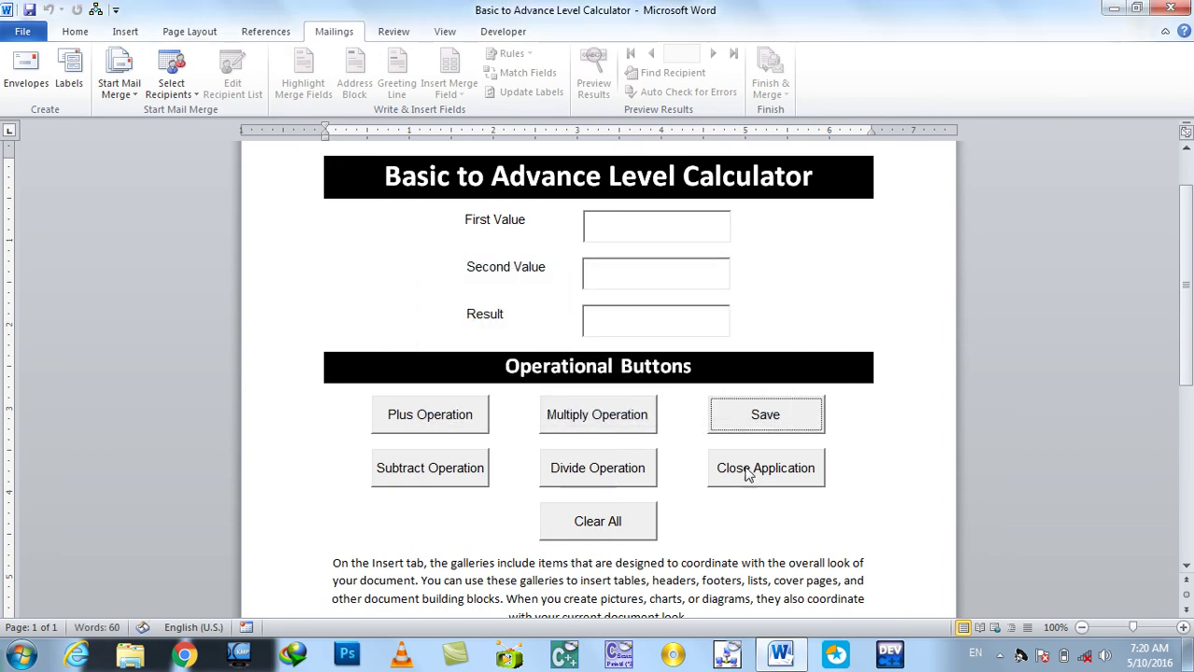
left_click(748, 479)
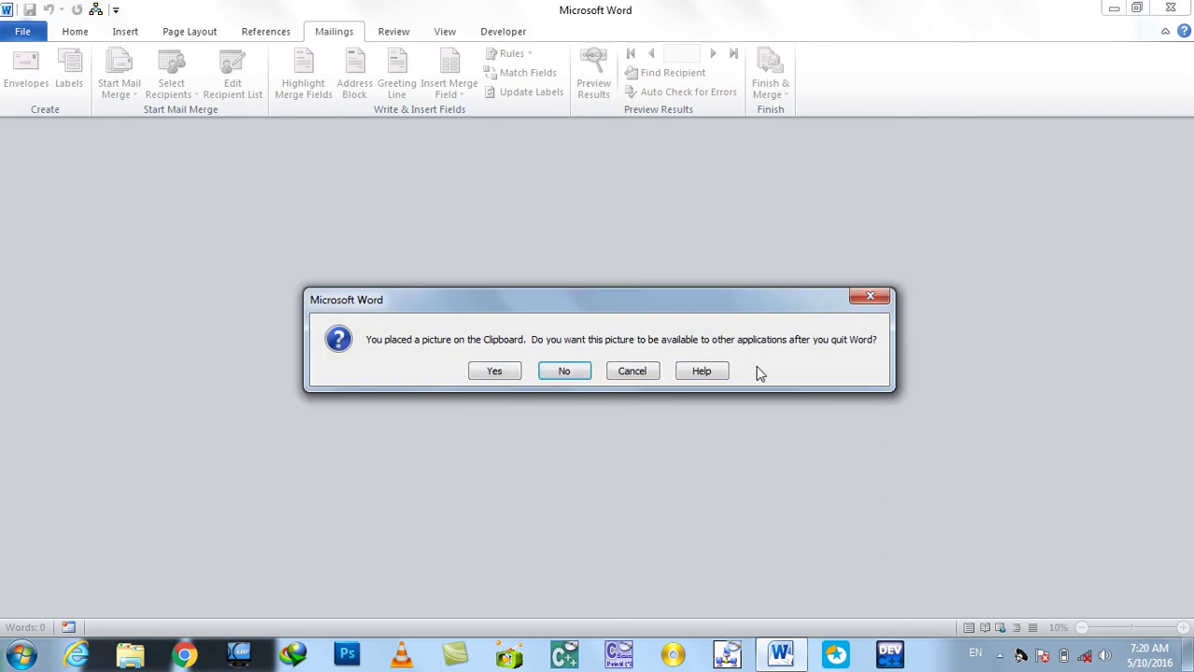
Step: Discard the clipboard picture and relaunch Word by running winword
left_click(585, 373)
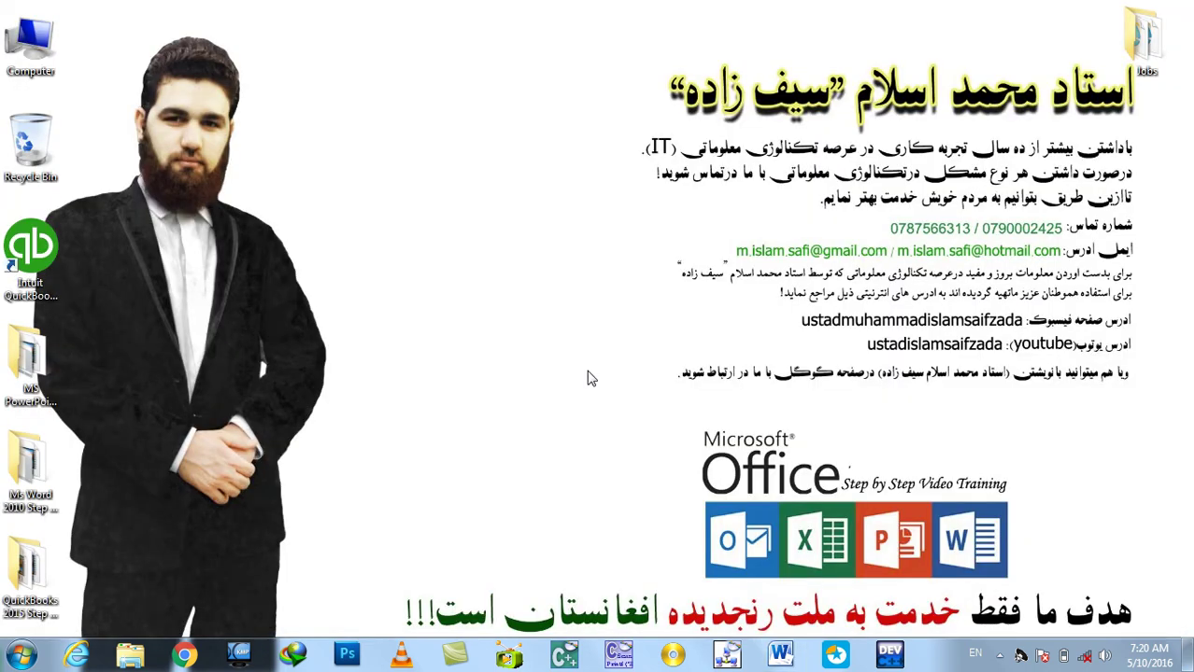
key("super+r")
key("Return")
left_click(1178, 7)
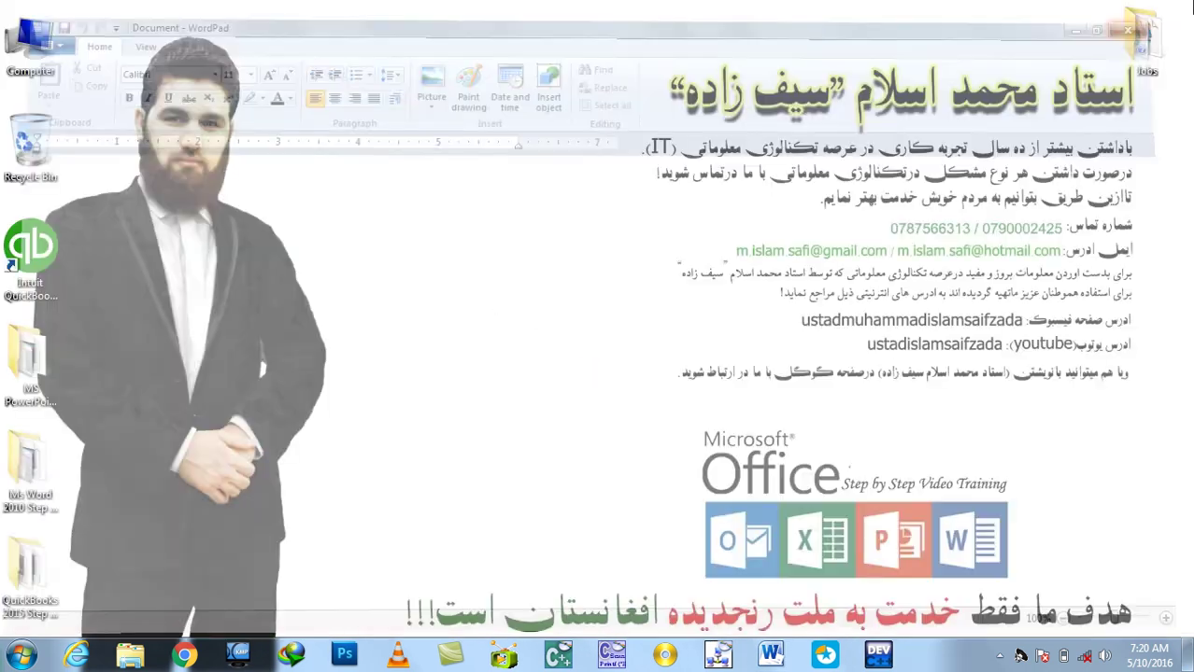
key("super+r")
type("winword")
key("Return")
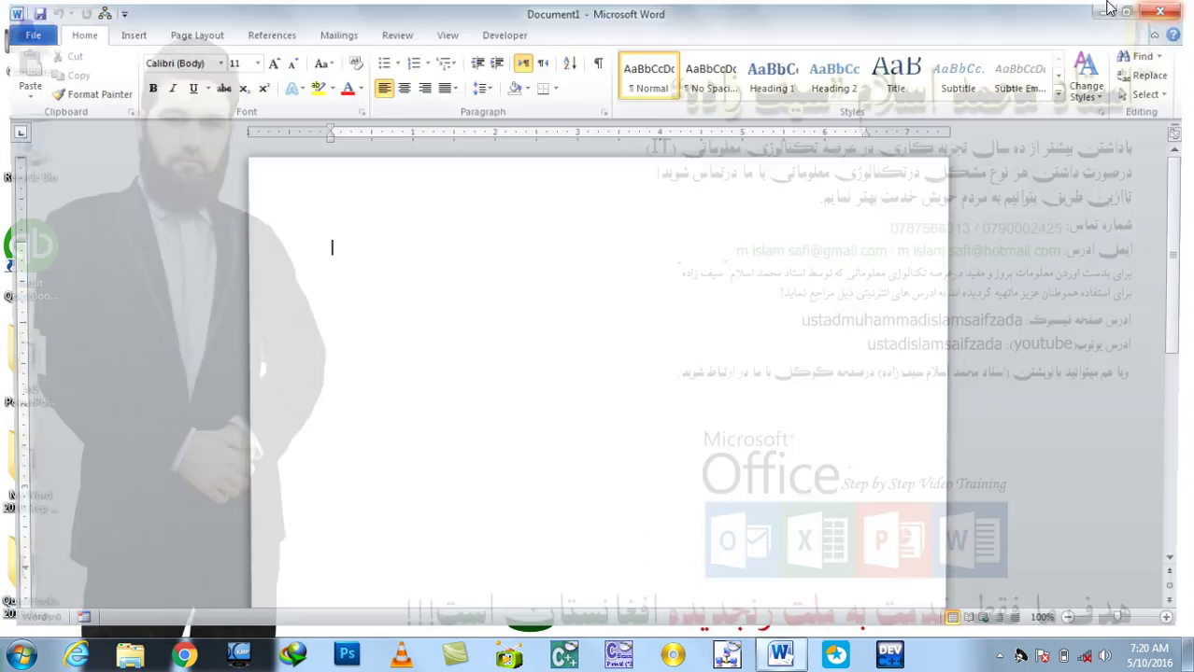
Step: Reopen Basic to Advance Level Calculator from Recent and delete the sample paragraph
left_click(6, 35)
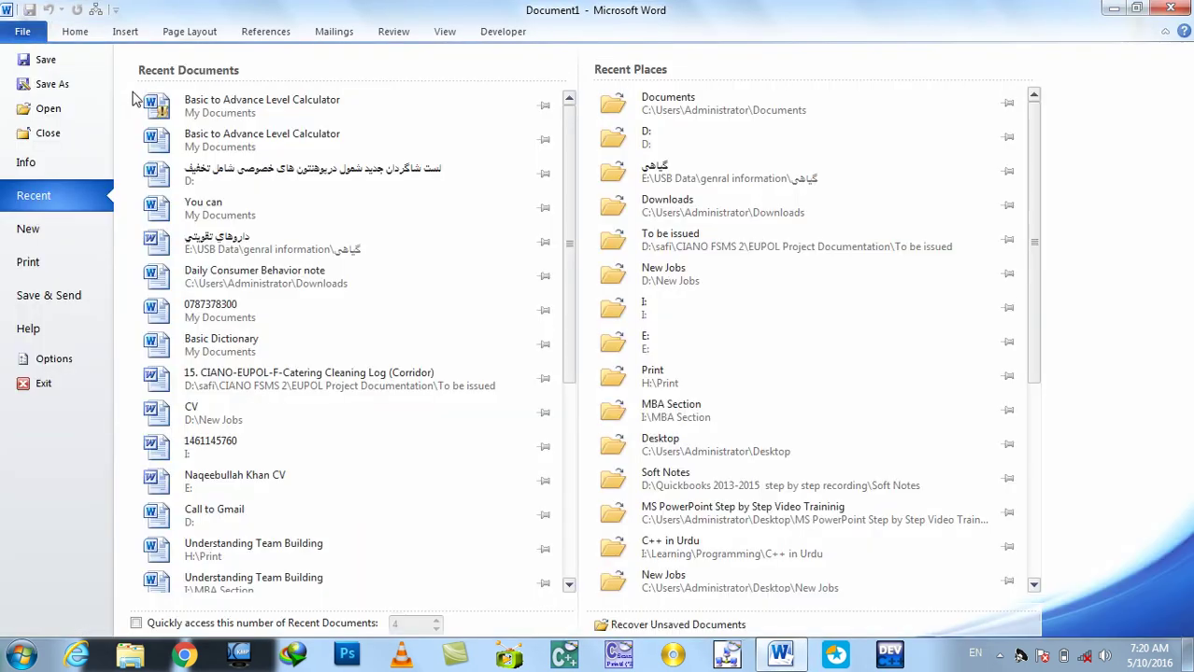
left_click(231, 109)
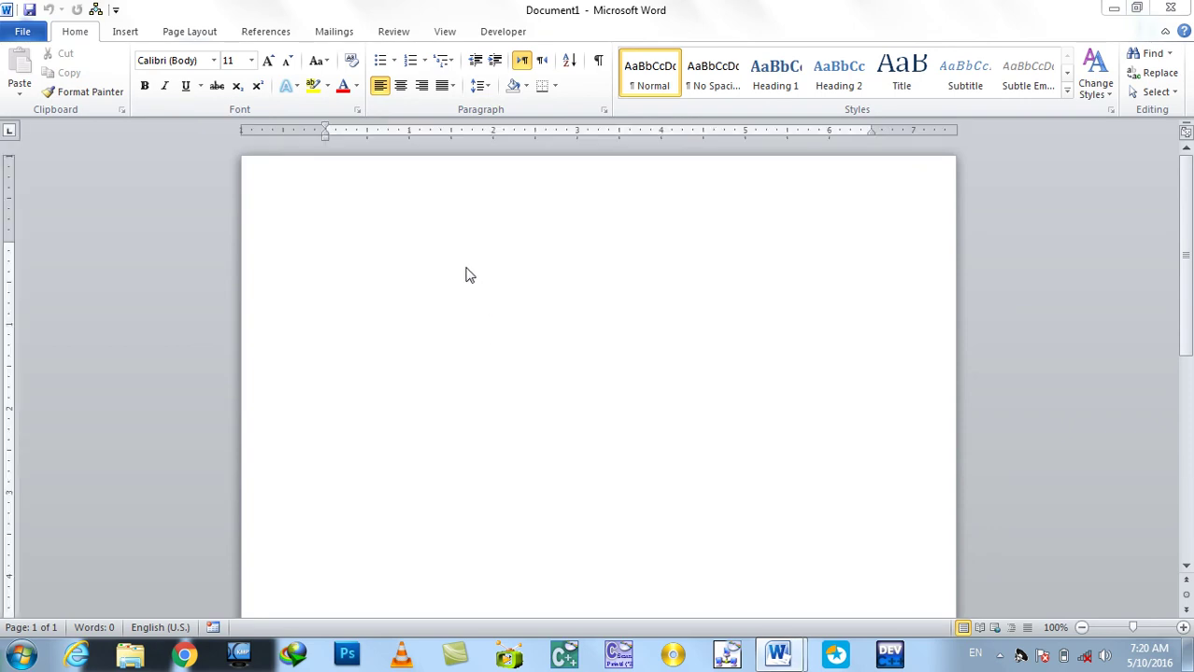
scroll(652, 422, "down", 3)
scroll(645, 445, "down", 2)
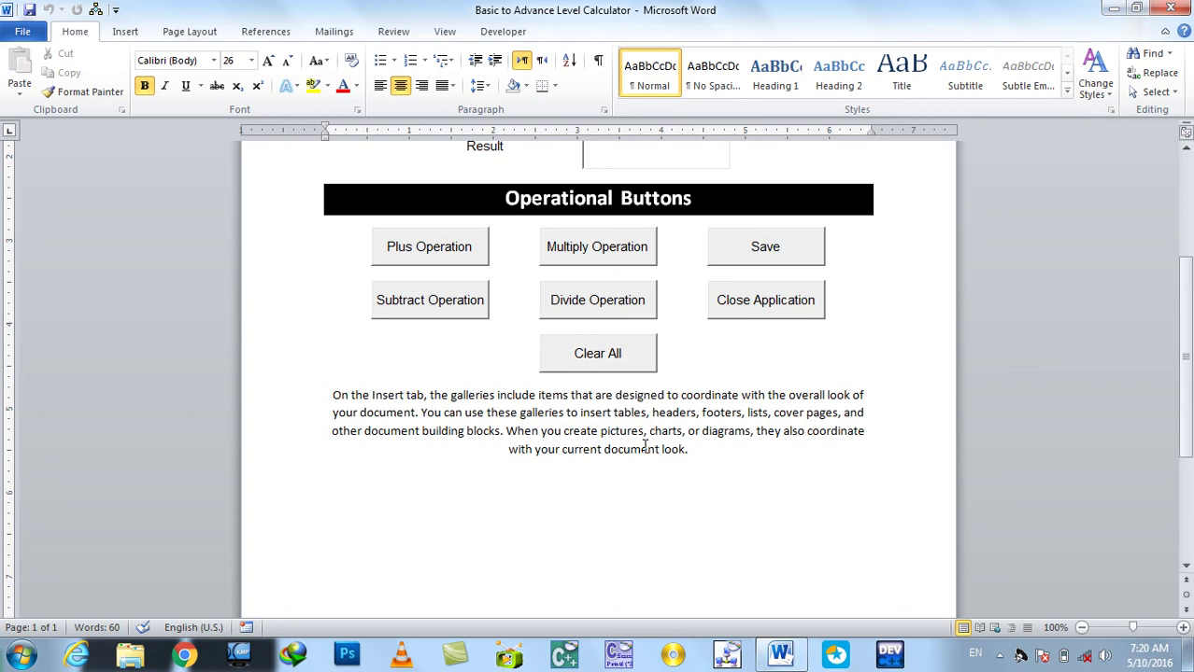
left_click_drag(561, 488, 287, 390)
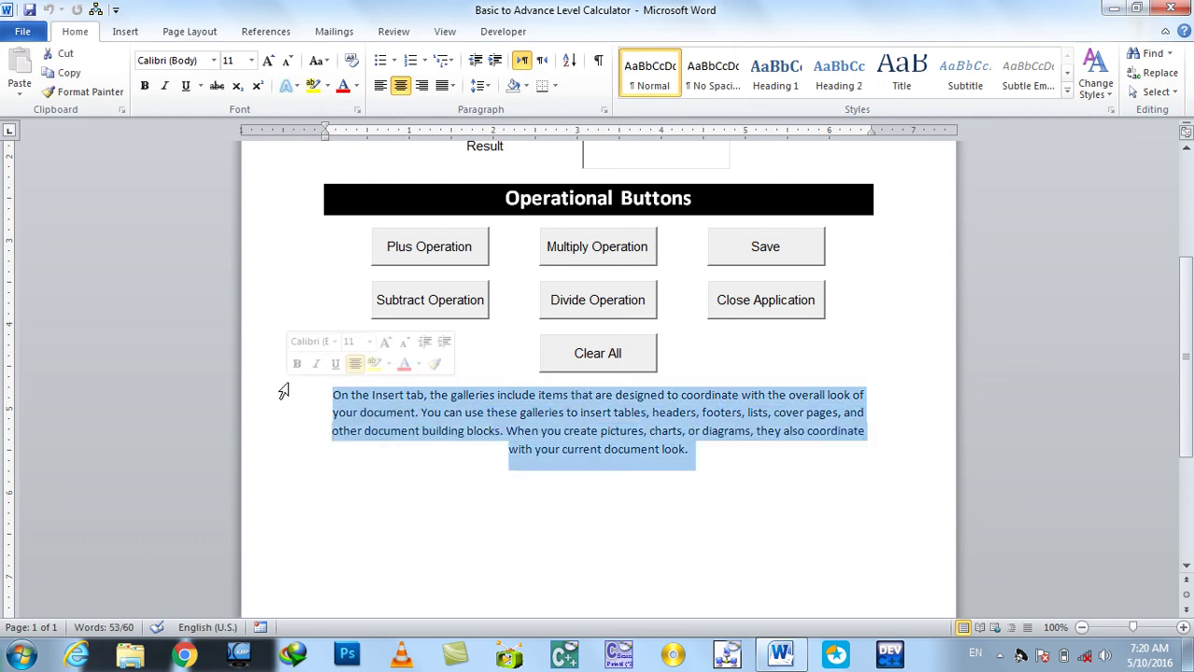
key("Delete")
Step: Save the calculator with the form's Save button and quit Word
left_click(805, 263)
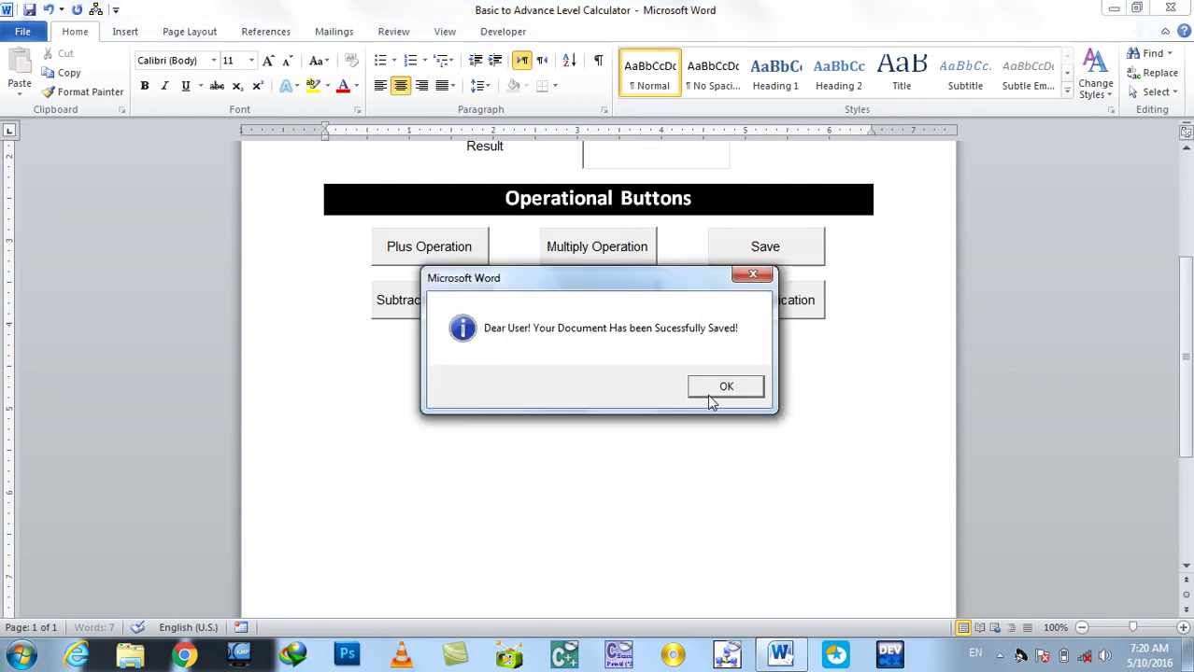
left_click(725, 387)
left_click(1182, 7)
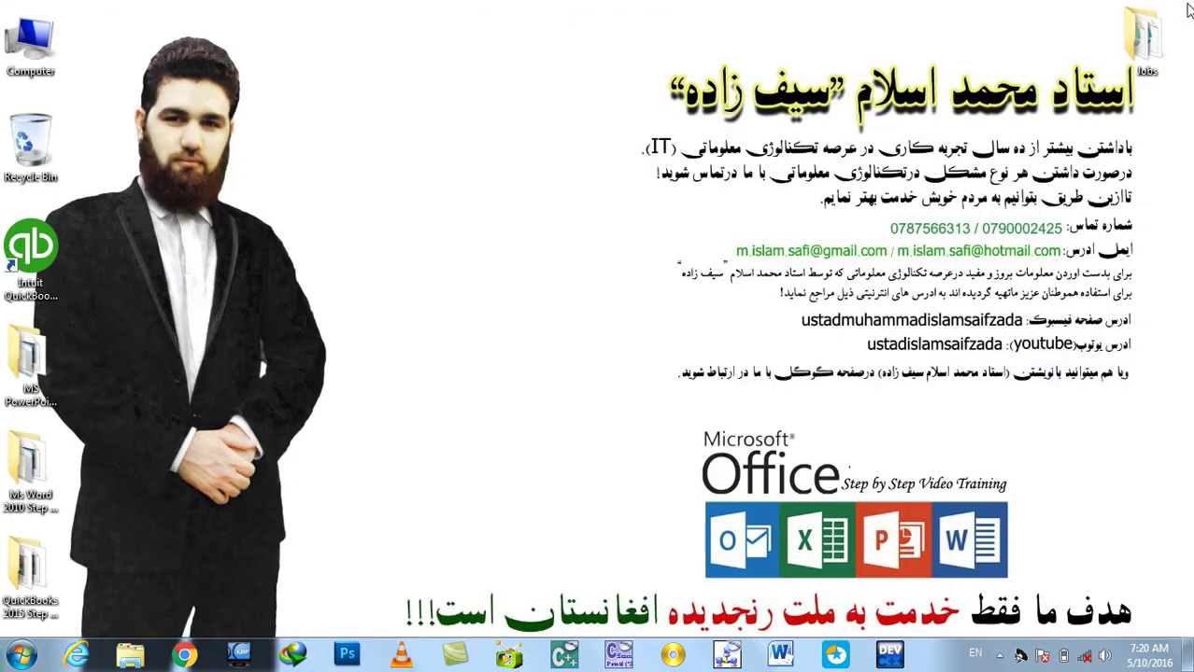
Step: Relaunch Word via Win+R and reopen Basic to Advance Level Calculator to check the form
key("super+r")
key("Return")
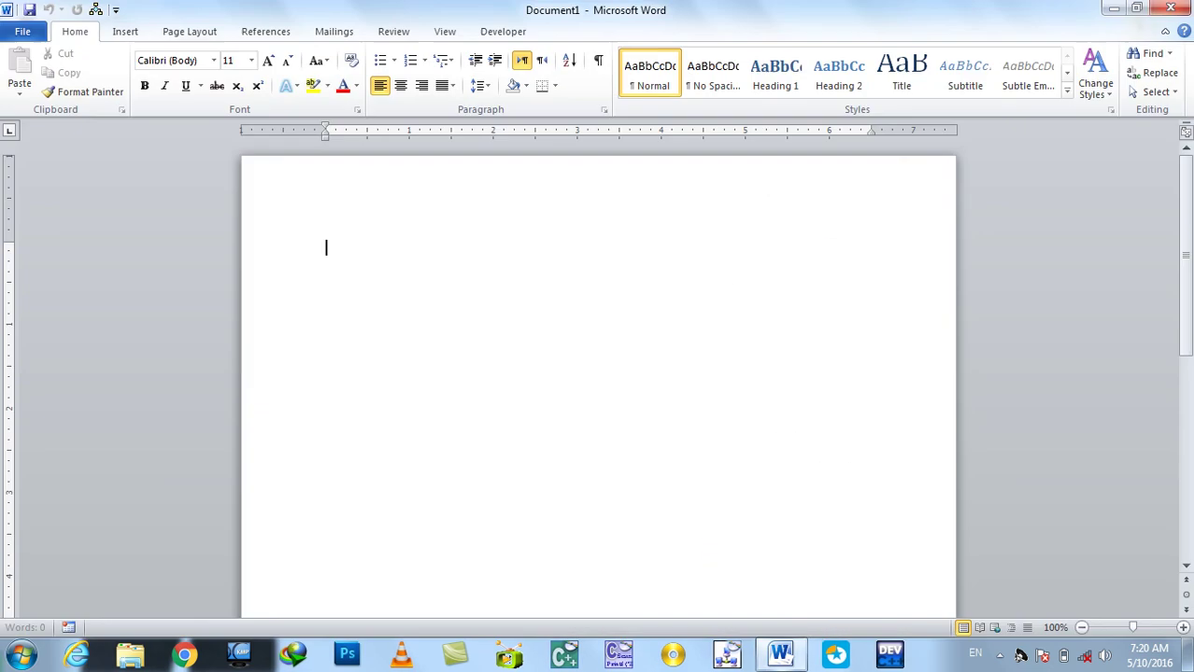
left_click(26, 30)
key("Escape")
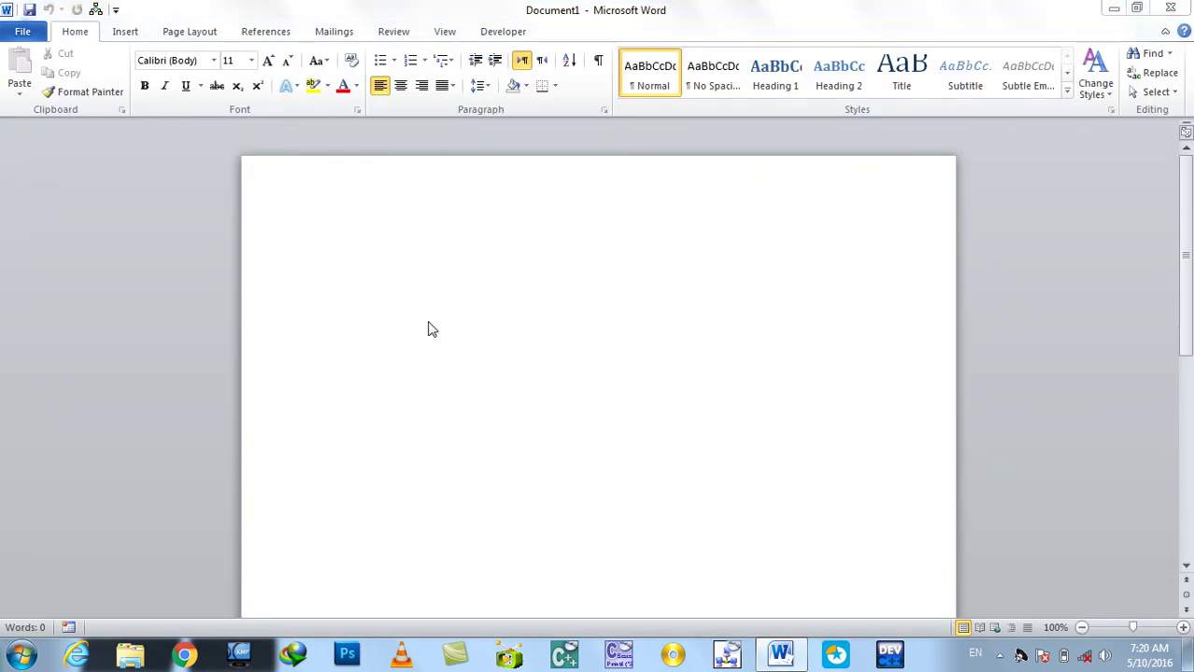
scroll(432, 333, "down", 4)
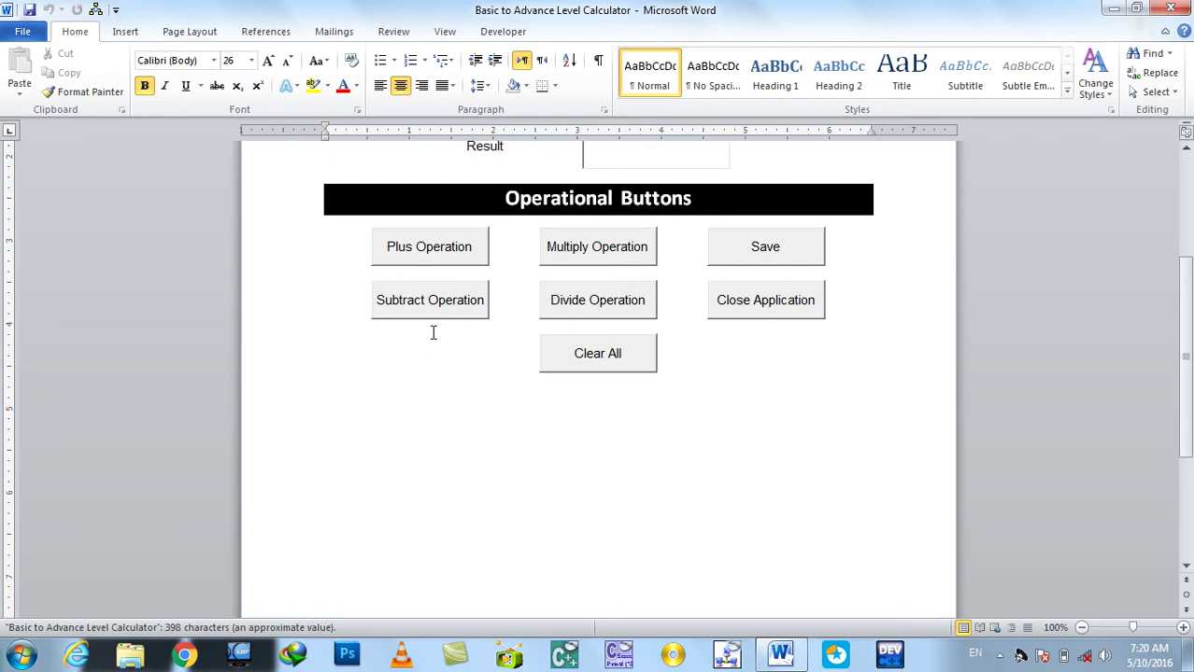
scroll(433, 333, "up", 5)
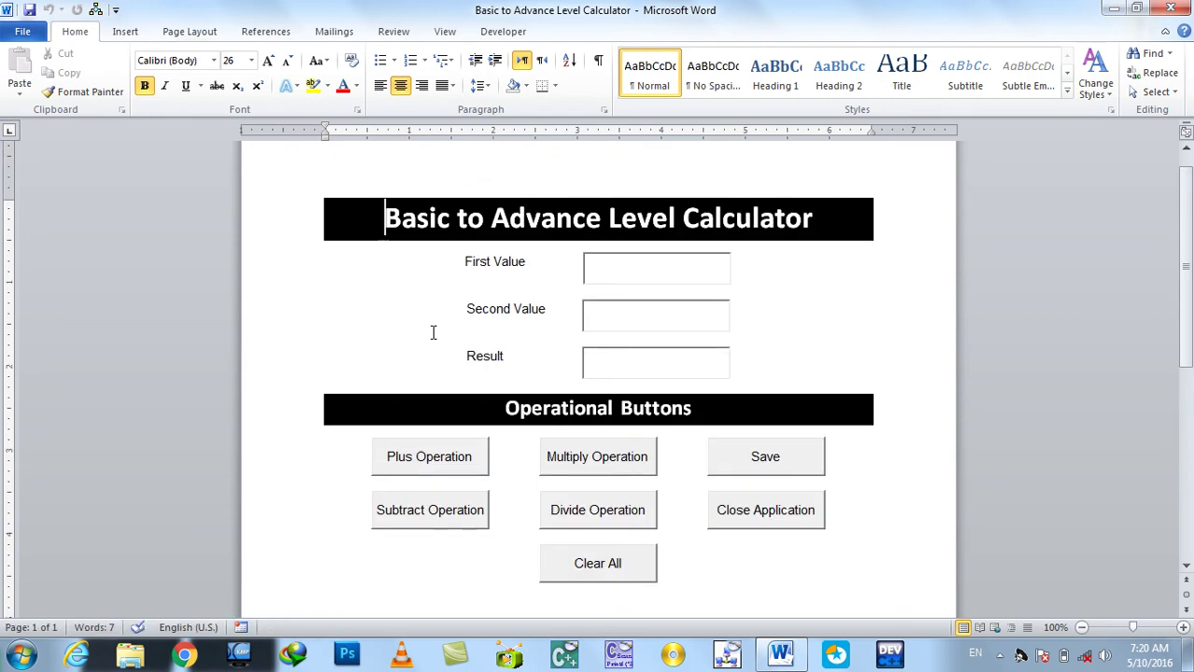